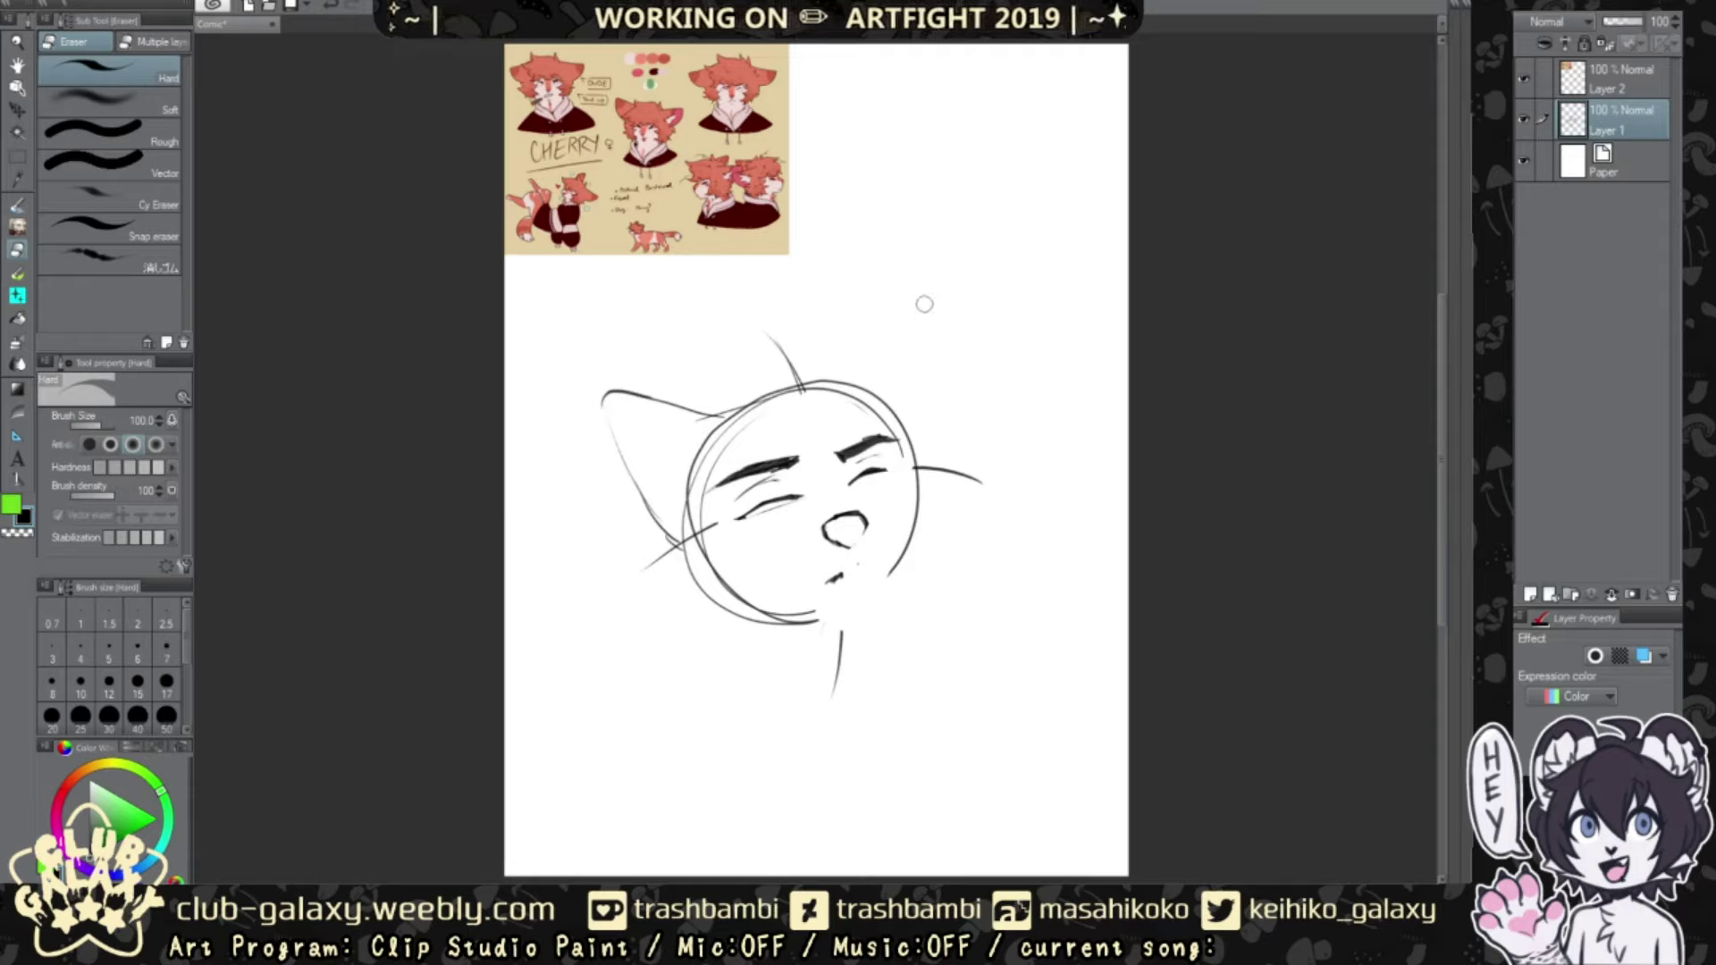
# Step: Lasso the two eyebrows in turn, transform each into an angrier slant, and clear the selection
pyautogui.press('m')
pyautogui.moveTo(706, 501); pyautogui.dragTo(822, 536)
pyautogui.moveTo(706, 487)
pyautogui.mouseDown()
pyautogui.moveTo(844, 471)
pyautogui.moveTo(766, 469)
pyautogui.moveTo(833, 458)
pyautogui.mouseUp()
pyautogui.hotkey('ctrl', 't')
pyautogui.press('Return')
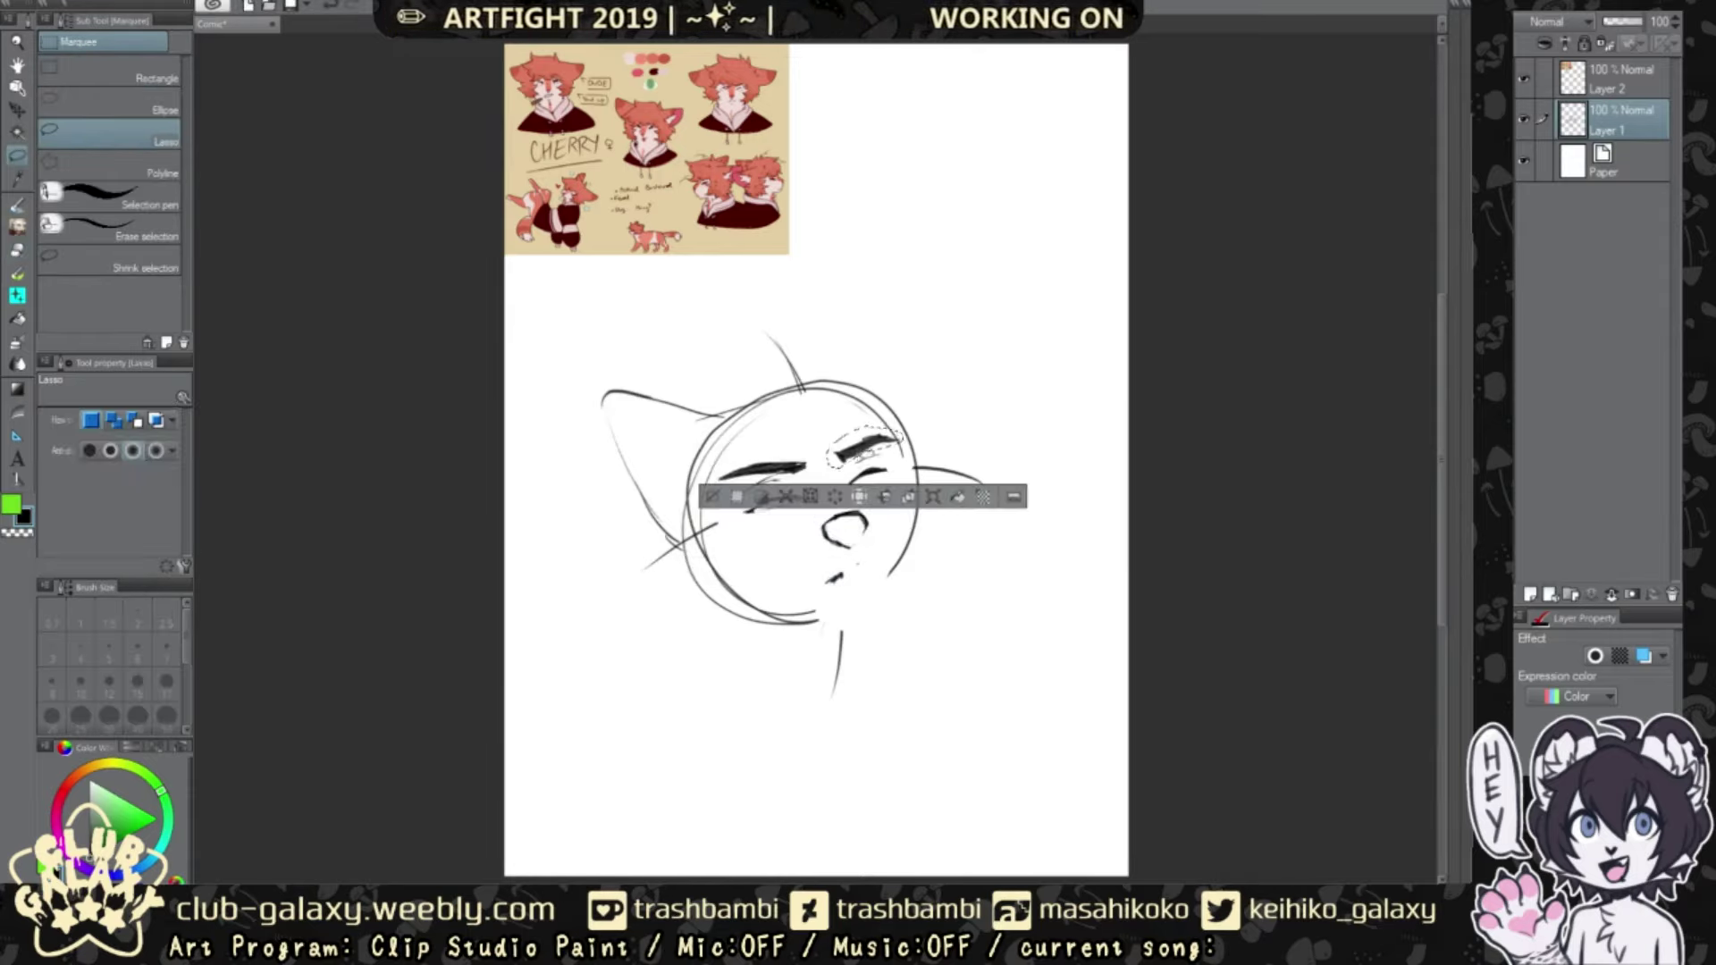
pyautogui.hotkey('ctrl', 't')
pyautogui.press('Return')
pyautogui.hotkey('ctrl', 'd')
# Step: Sketch the muzzle curve and short mouth with the Grease Pencil, and thicken the closed eyelids
pyautogui.press('p')
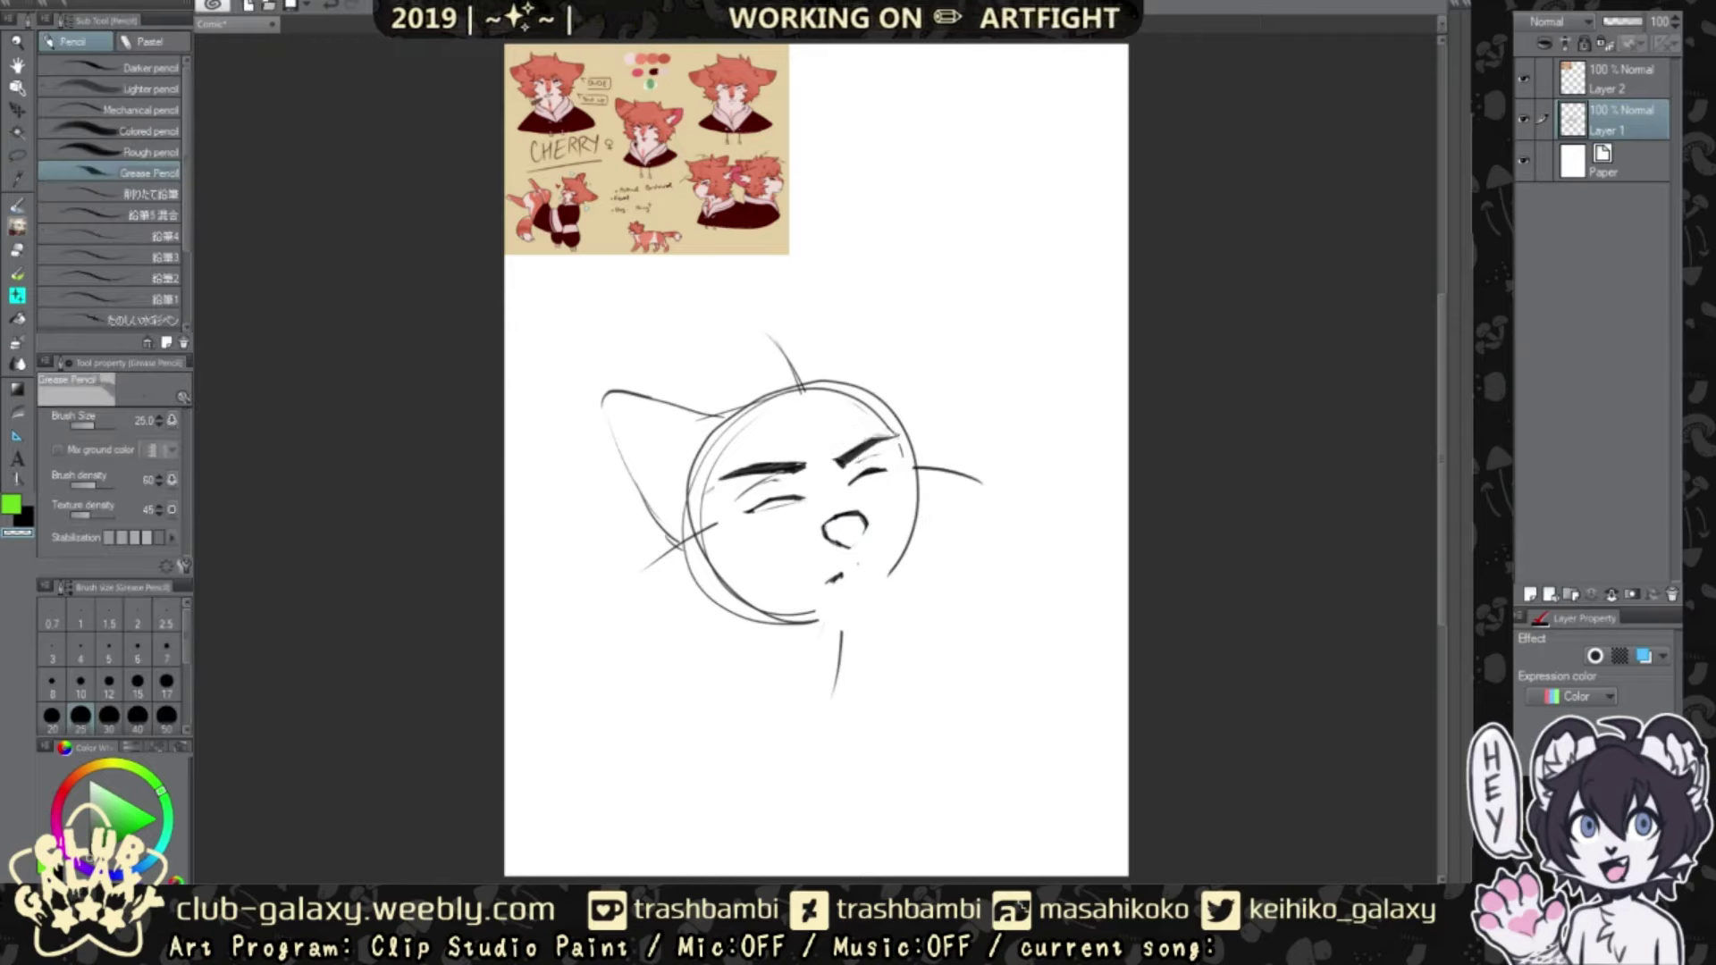
pyautogui.moveTo(865, 525); pyautogui.dragTo(846, 547)
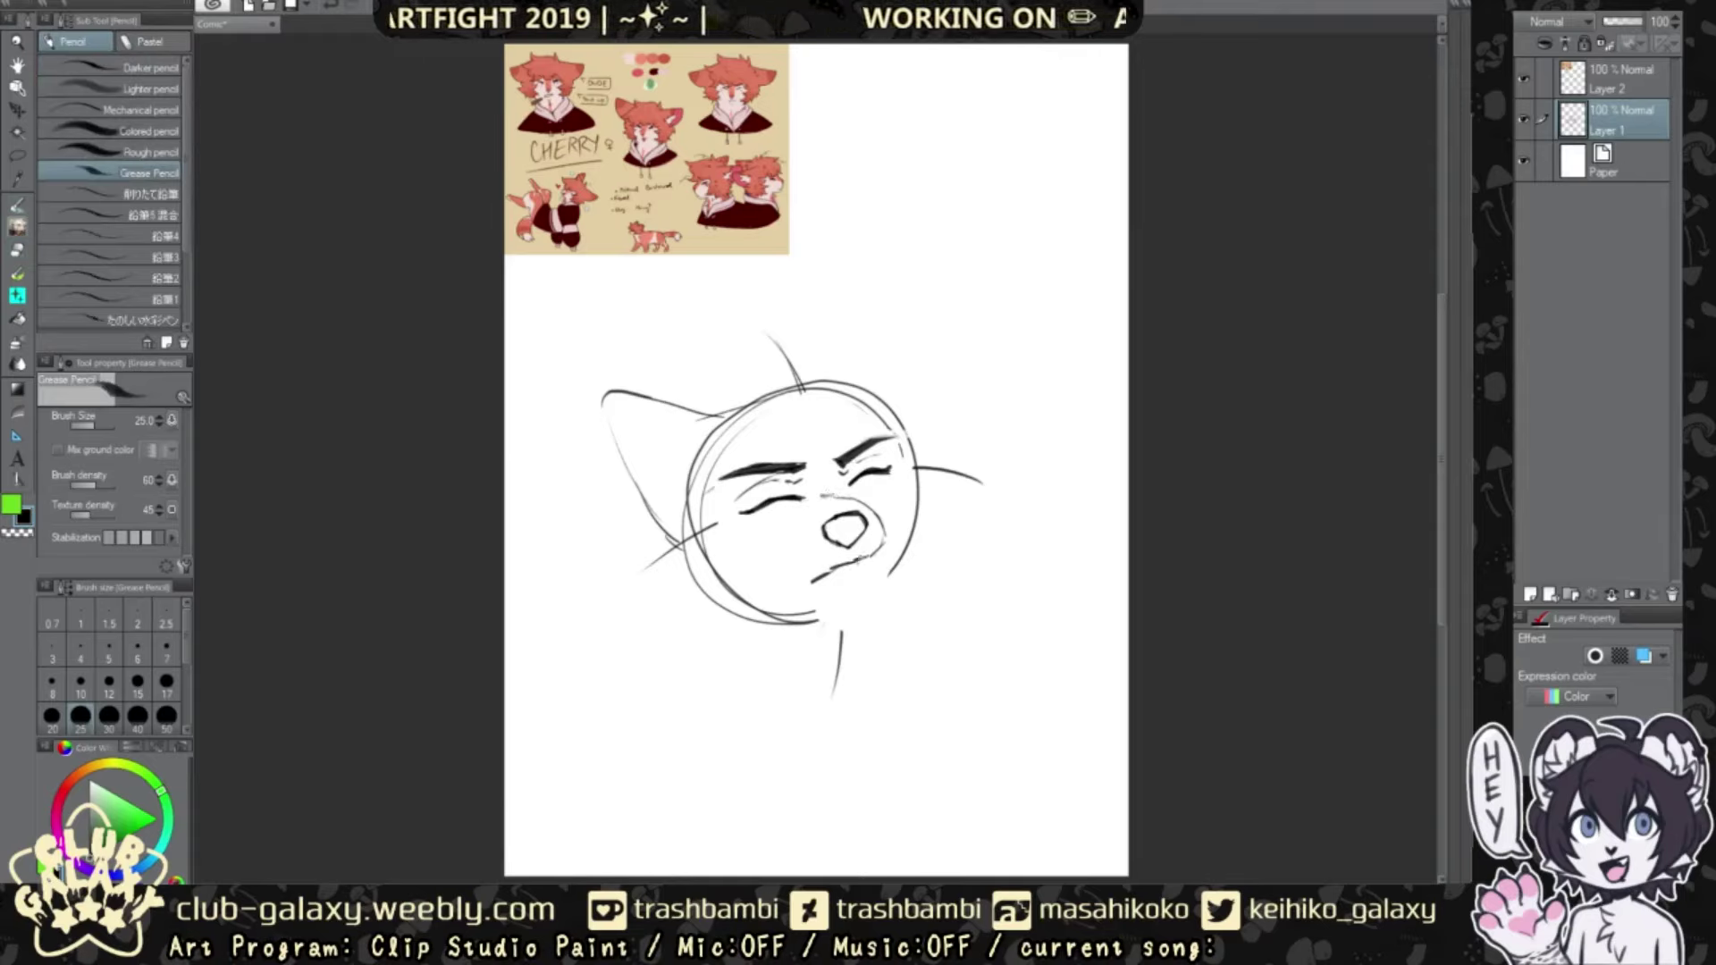
pyautogui.hotkey('ctrl', 'z')
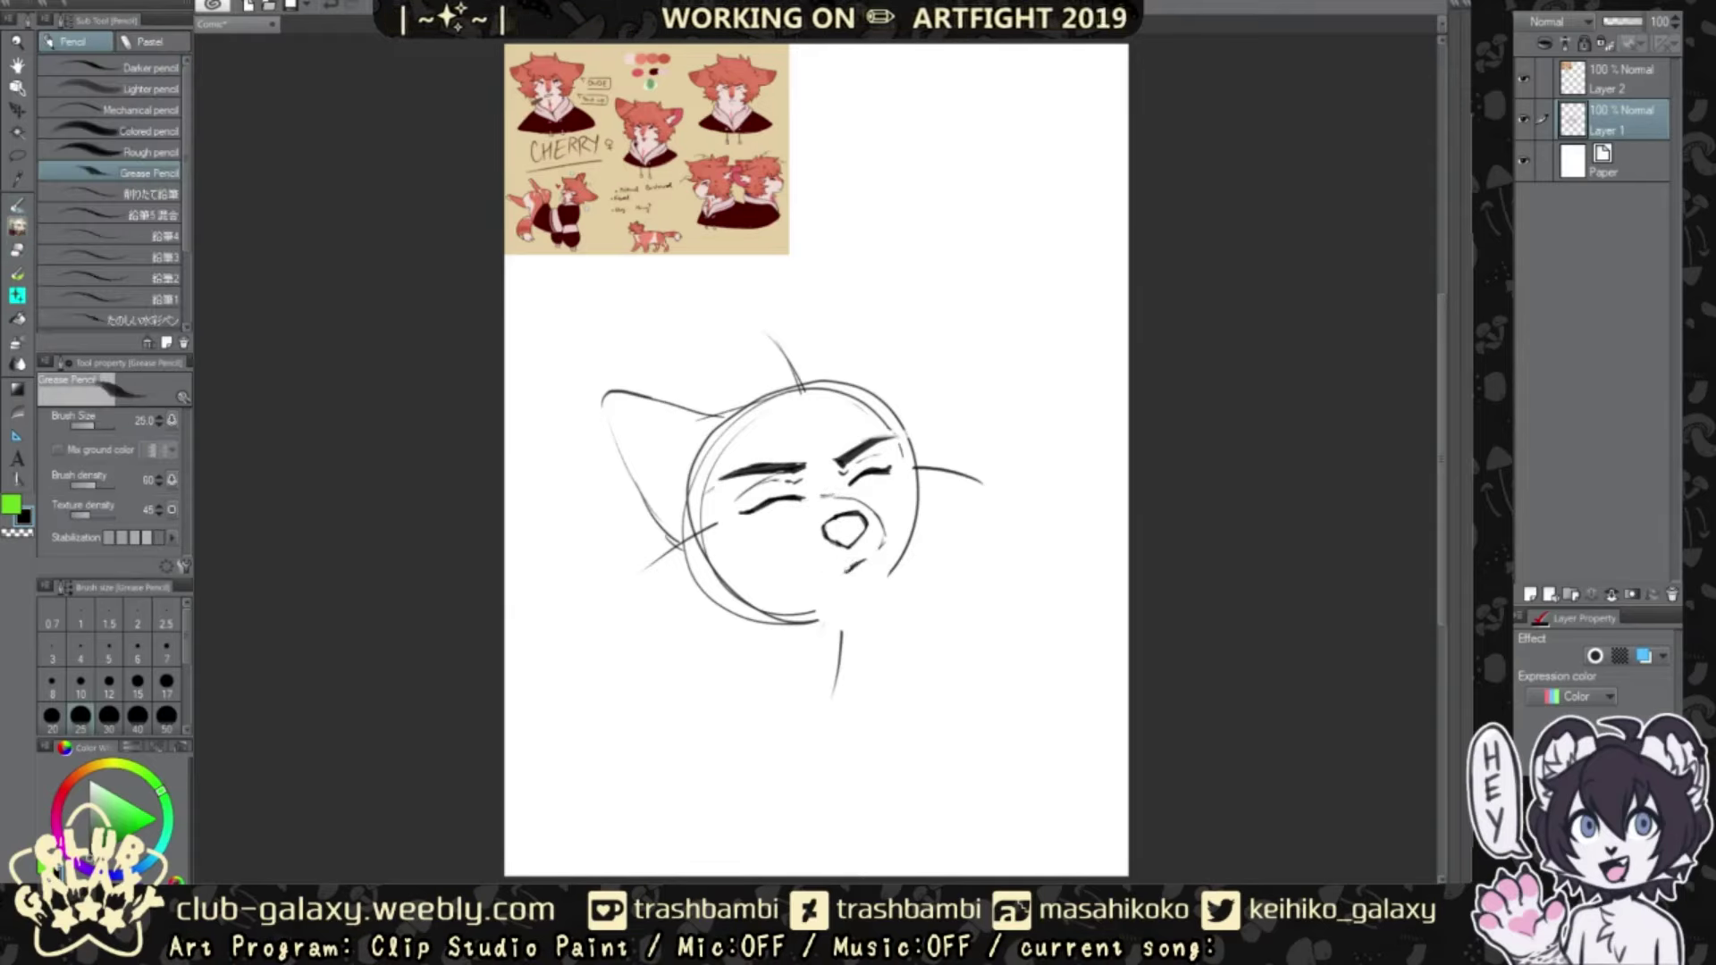
pyautogui.scroll(3, 870, 590)
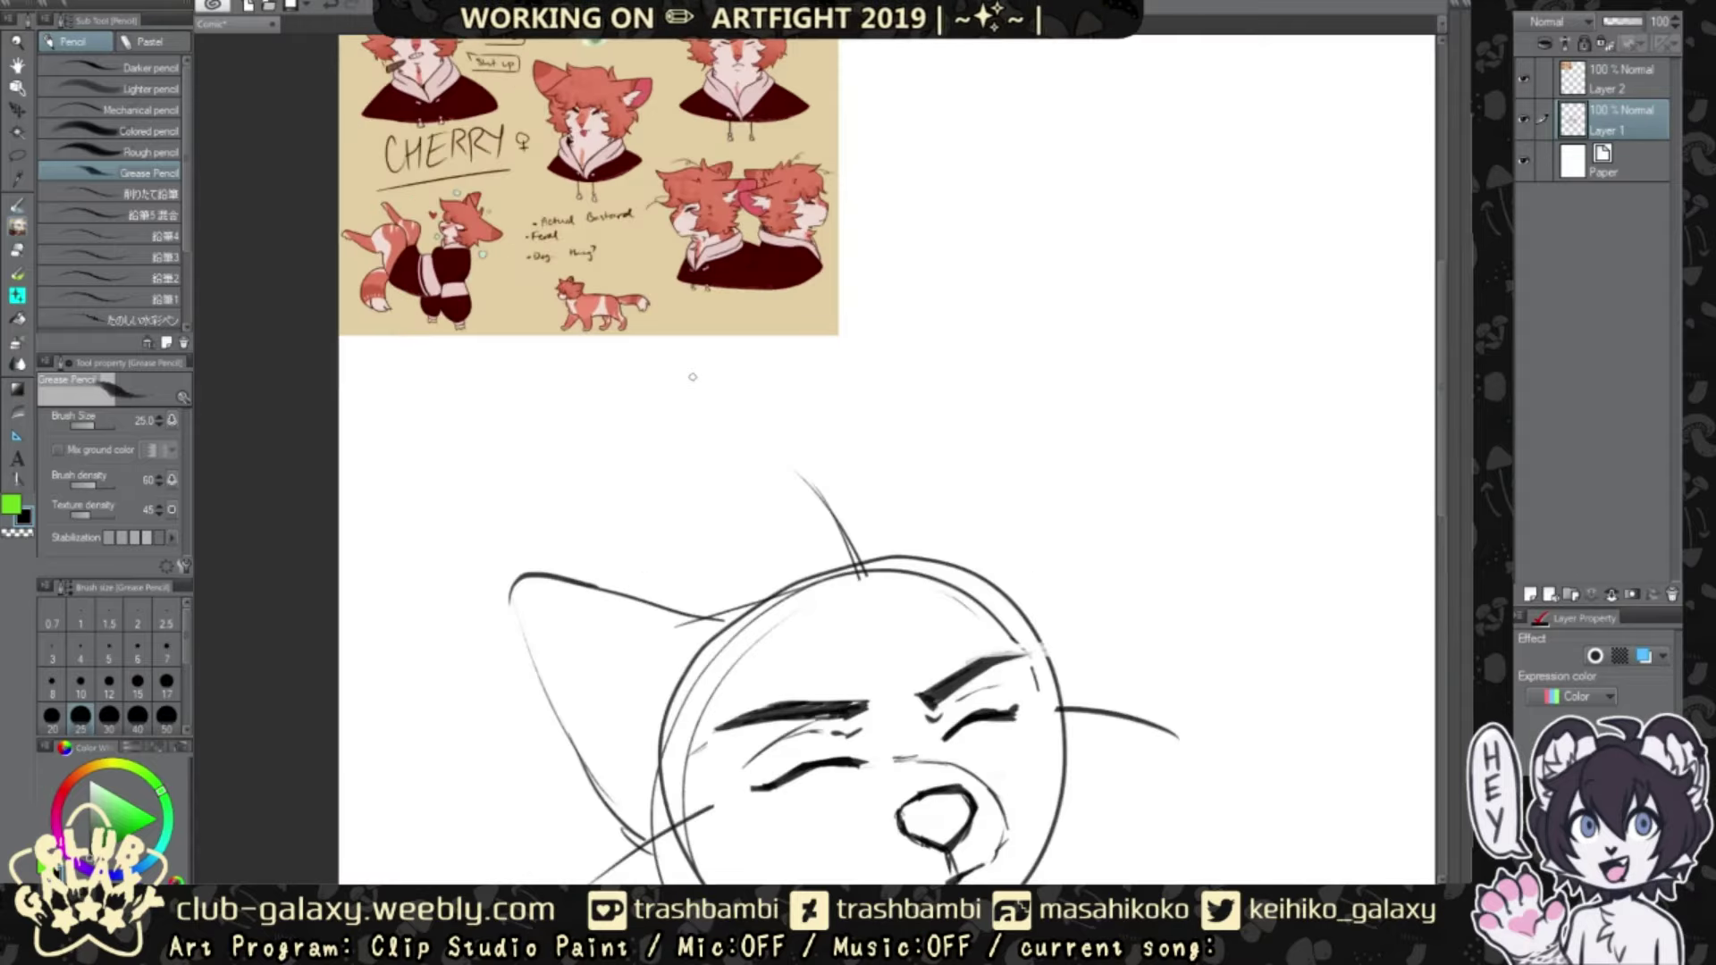
pyautogui.moveTo(780, 533); pyautogui.dragTo(864, 512)
pyautogui.moveTo(946, 490); pyautogui.dragTo(1002, 465)
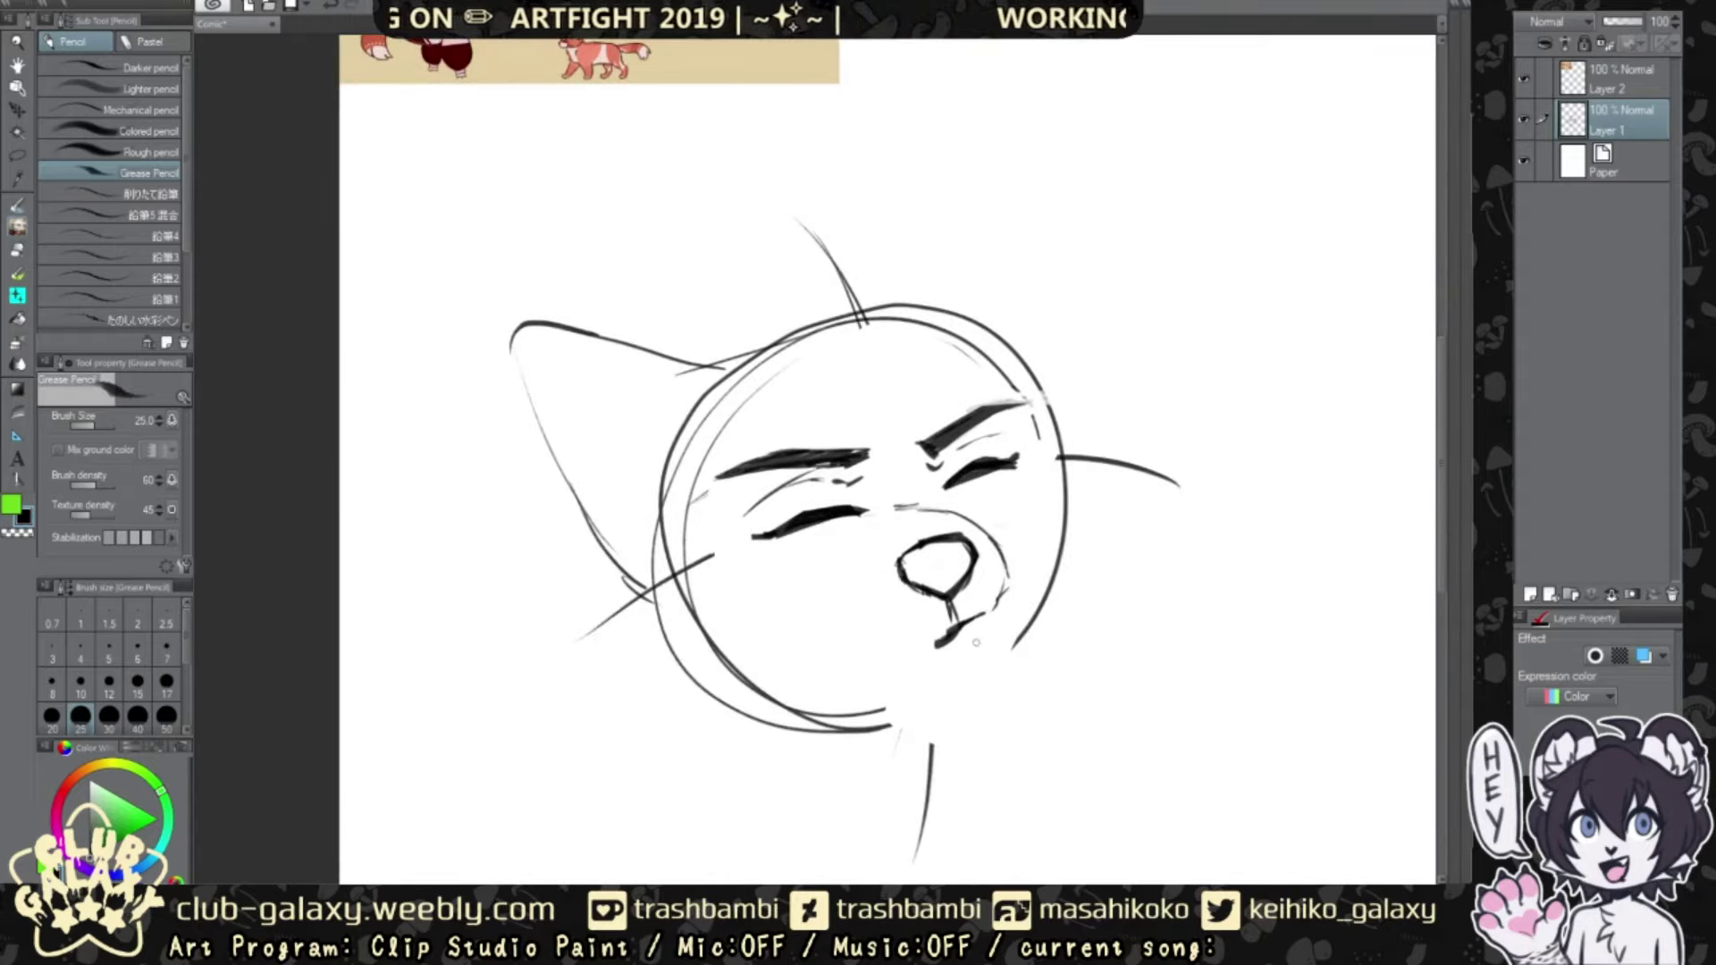
# Step: Sketch the inner edge and jagged fur tufts inside the left ear
pyautogui.moveTo(536, 359); pyautogui.dragTo(559, 371)
pyautogui.moveTo(593, 406)
pyautogui.mouseDown()
pyautogui.moveTo(665, 447)
pyautogui.moveTo(642, 572)
pyautogui.mouseUp()
pyautogui.moveTo(563, 517)
pyautogui.mouseDown()
pyautogui.moveTo(585, 595)
pyautogui.moveTo(641, 631)
pyautogui.mouseUp()
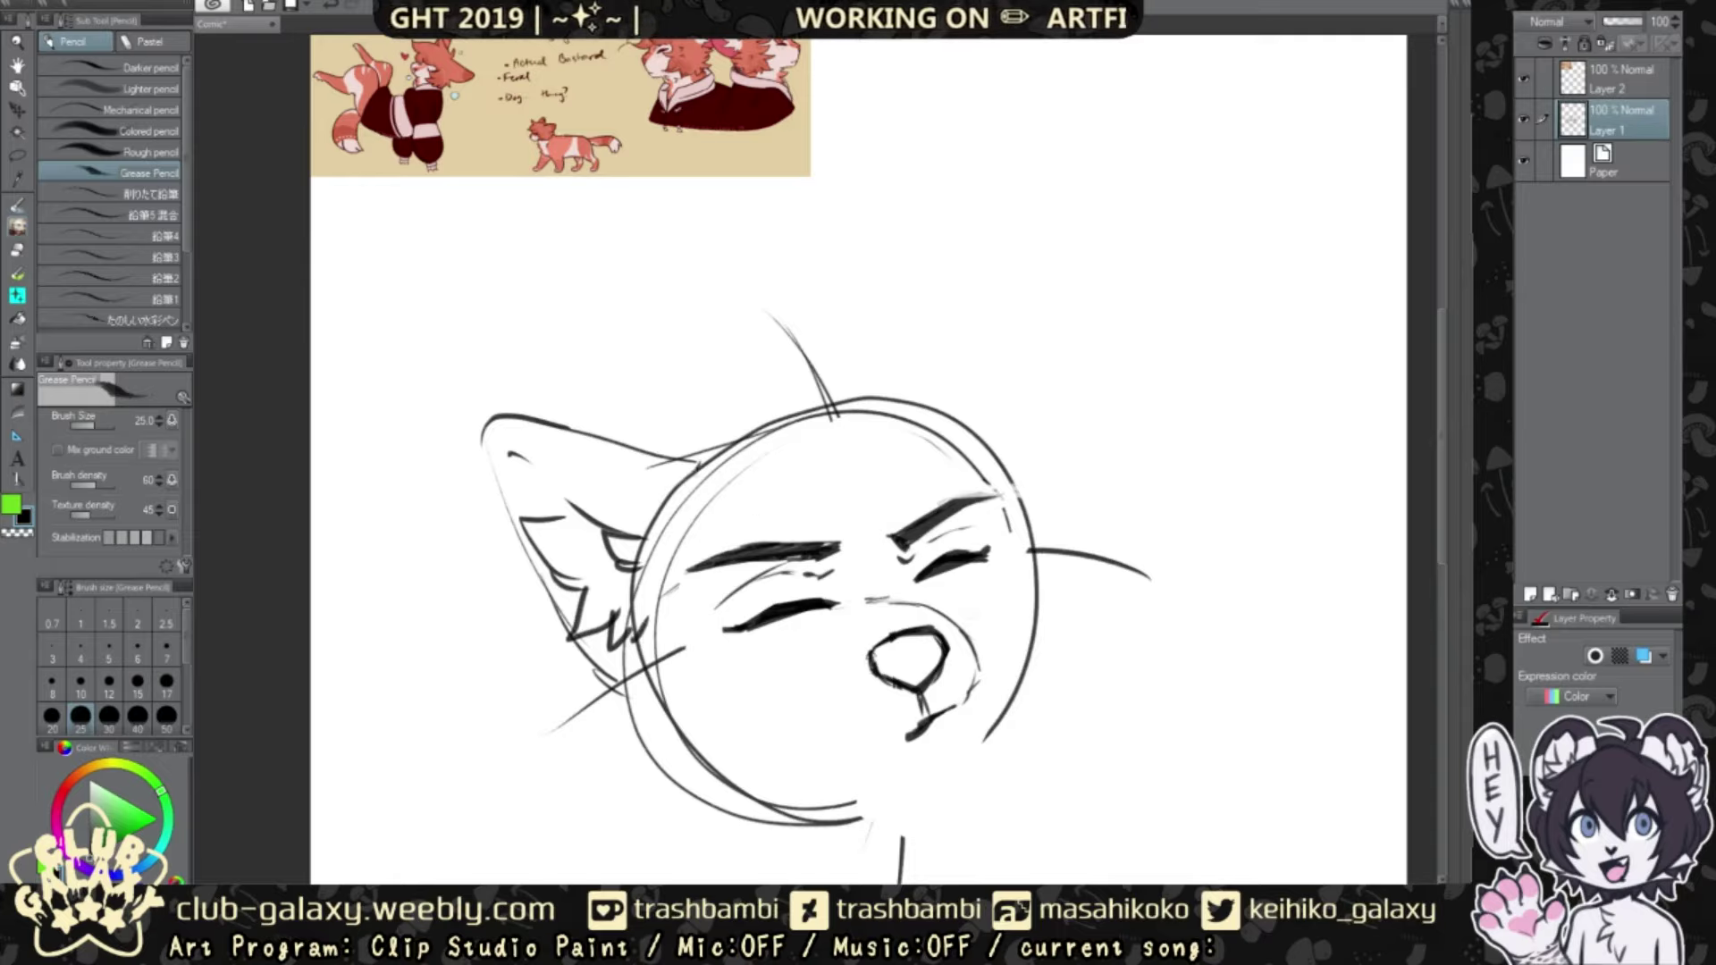
# Step: Draw the long hair locks framing the left side of the face, ending in pointed tips at the cheek
pyautogui.moveTo(709, 441)
pyautogui.mouseDown()
pyautogui.moveTo(637, 507)
pyautogui.moveTo(623, 466)
pyautogui.mouseUp()
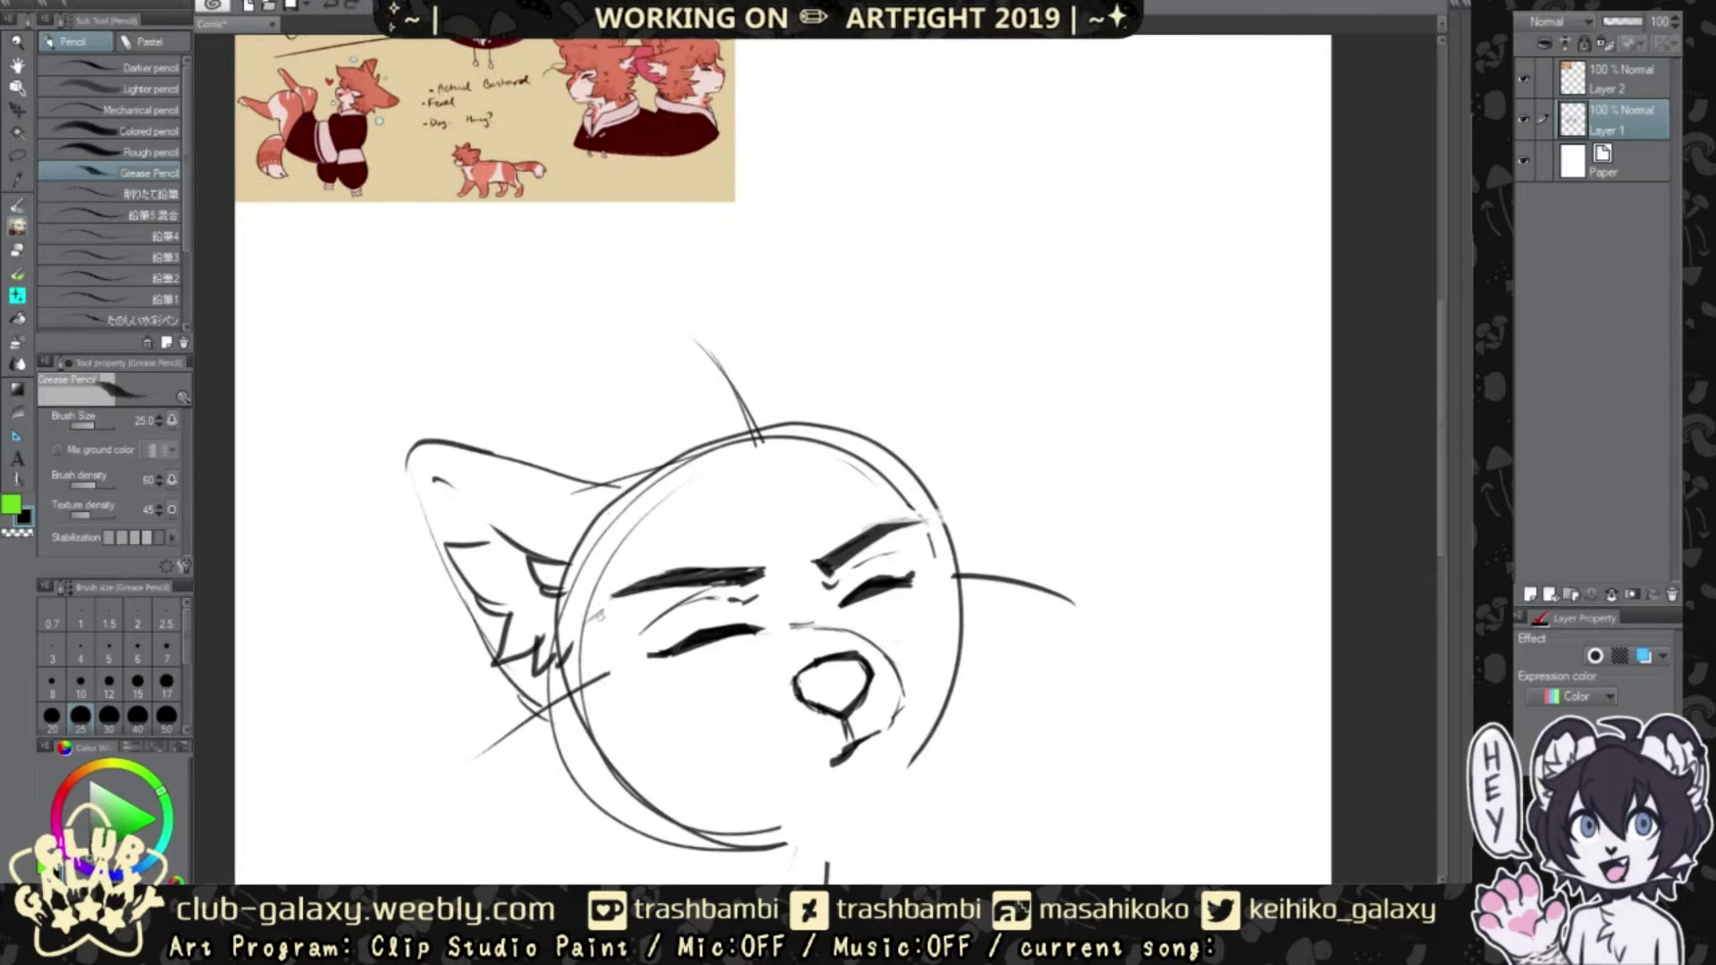
pyautogui.moveTo(625, 626); pyautogui.dragTo(597, 534)
pyautogui.moveTo(610, 453); pyautogui.dragTo(628, 562)
pyautogui.moveTo(621, 572)
pyautogui.mouseDown()
pyautogui.moveTo(669, 631)
pyautogui.moveTo(661, 751)
pyautogui.mouseUp()
pyautogui.moveTo(726, 741); pyautogui.dragTo(601, 771)
pyautogui.moveTo(523, 594); pyautogui.dragTo(572, 760)
pyautogui.moveTo(630, 679); pyautogui.dragTo(572, 764)
# Step: Sketch the fringe above the brows and the pointed hair locks along the right side of the face
pyautogui.moveTo(749, 445)
pyautogui.mouseDown()
pyautogui.moveTo(677, 508)
pyautogui.moveTo(619, 526)
pyautogui.mouseUp()
pyautogui.moveTo(688, 545)
pyautogui.mouseDown()
pyautogui.moveTo(840, 438)
pyautogui.moveTo(710, 551)
pyautogui.mouseUp()
pyautogui.hotkey('ctrl', 'z')
pyautogui.moveTo(818, 547); pyautogui.dragTo(823, 610)
pyautogui.moveTo(817, 505); pyautogui.dragTo(836, 666)
pyautogui.moveTo(903, 652); pyautogui.dragTo(821, 744)
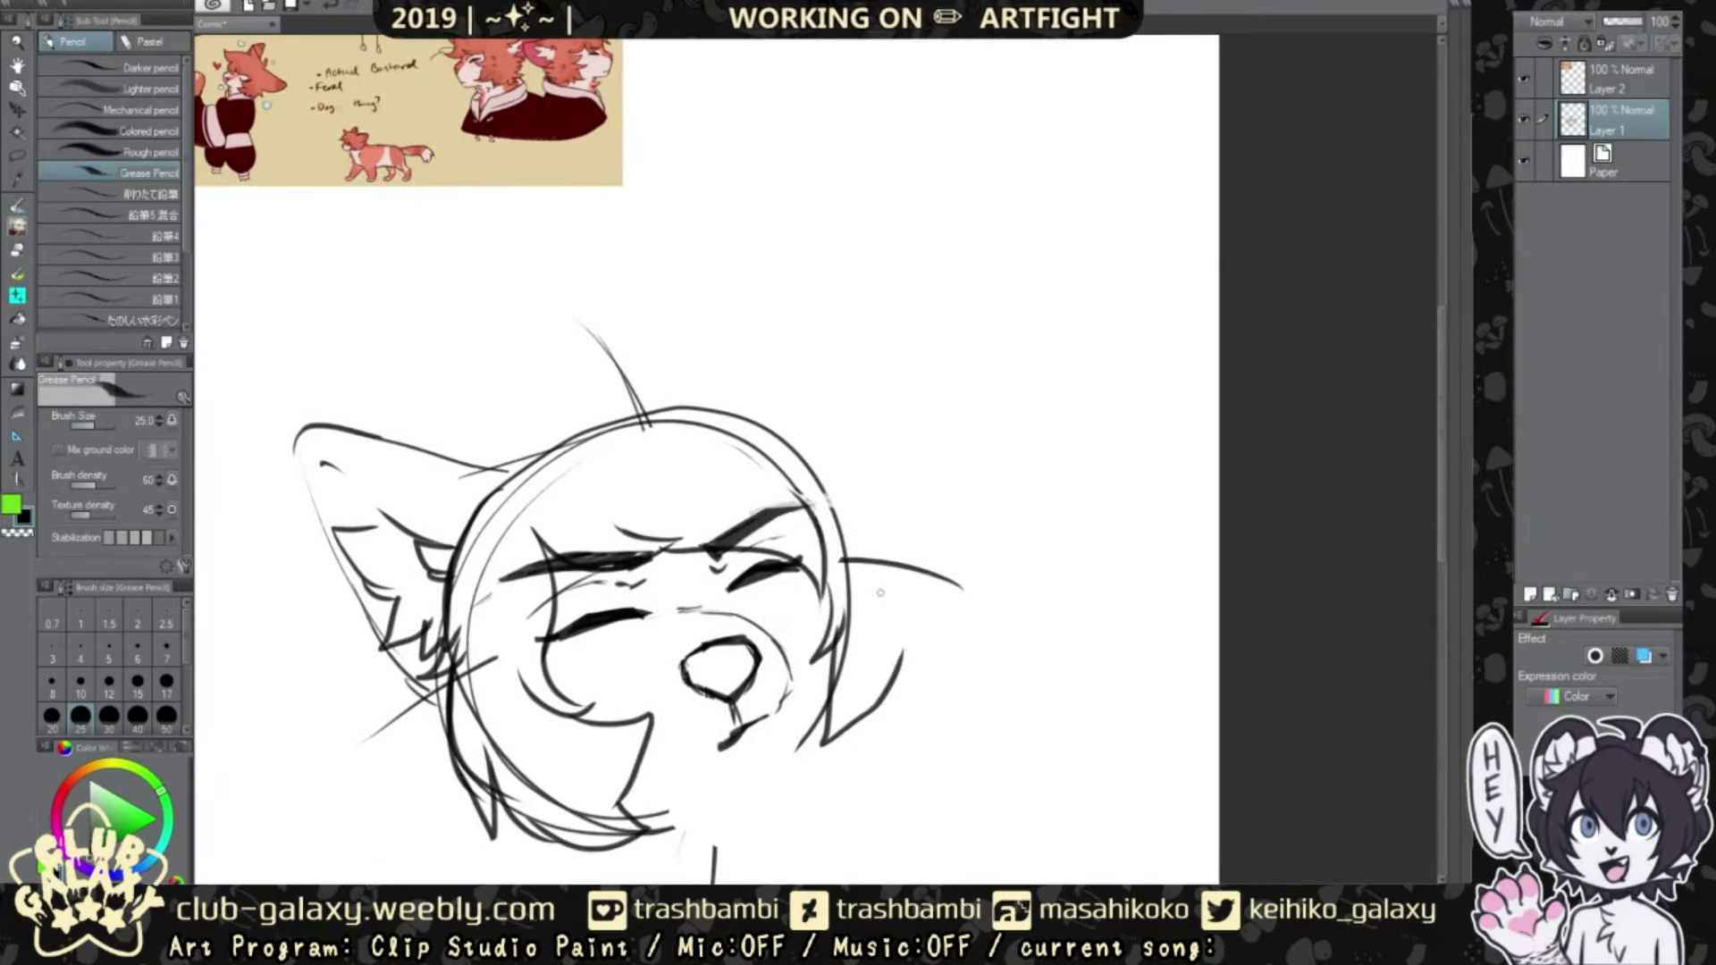
# Step: Draw the outer hair outline over the crown and down the right side with spiky tips
pyautogui.moveTo(510, 466); pyautogui.dragTo(429, 523)
pyautogui.moveTo(523, 438)
pyautogui.mouseDown()
pyautogui.moveTo(683, 318)
pyautogui.moveTo(836, 383)
pyautogui.mouseUp()
pyautogui.moveTo(840, 385)
pyautogui.mouseDown()
pyautogui.moveTo(957, 536)
pyautogui.moveTo(983, 715)
pyautogui.moveTo(947, 474)
pyautogui.moveTo(983, 679)
pyautogui.mouseUp()
pyautogui.hotkey('ctrl', 'z')
pyautogui.moveTo(911, 702); pyautogui.dragTo(867, 809)
pyautogui.moveTo(849, 744); pyautogui.dragTo(872, 807)
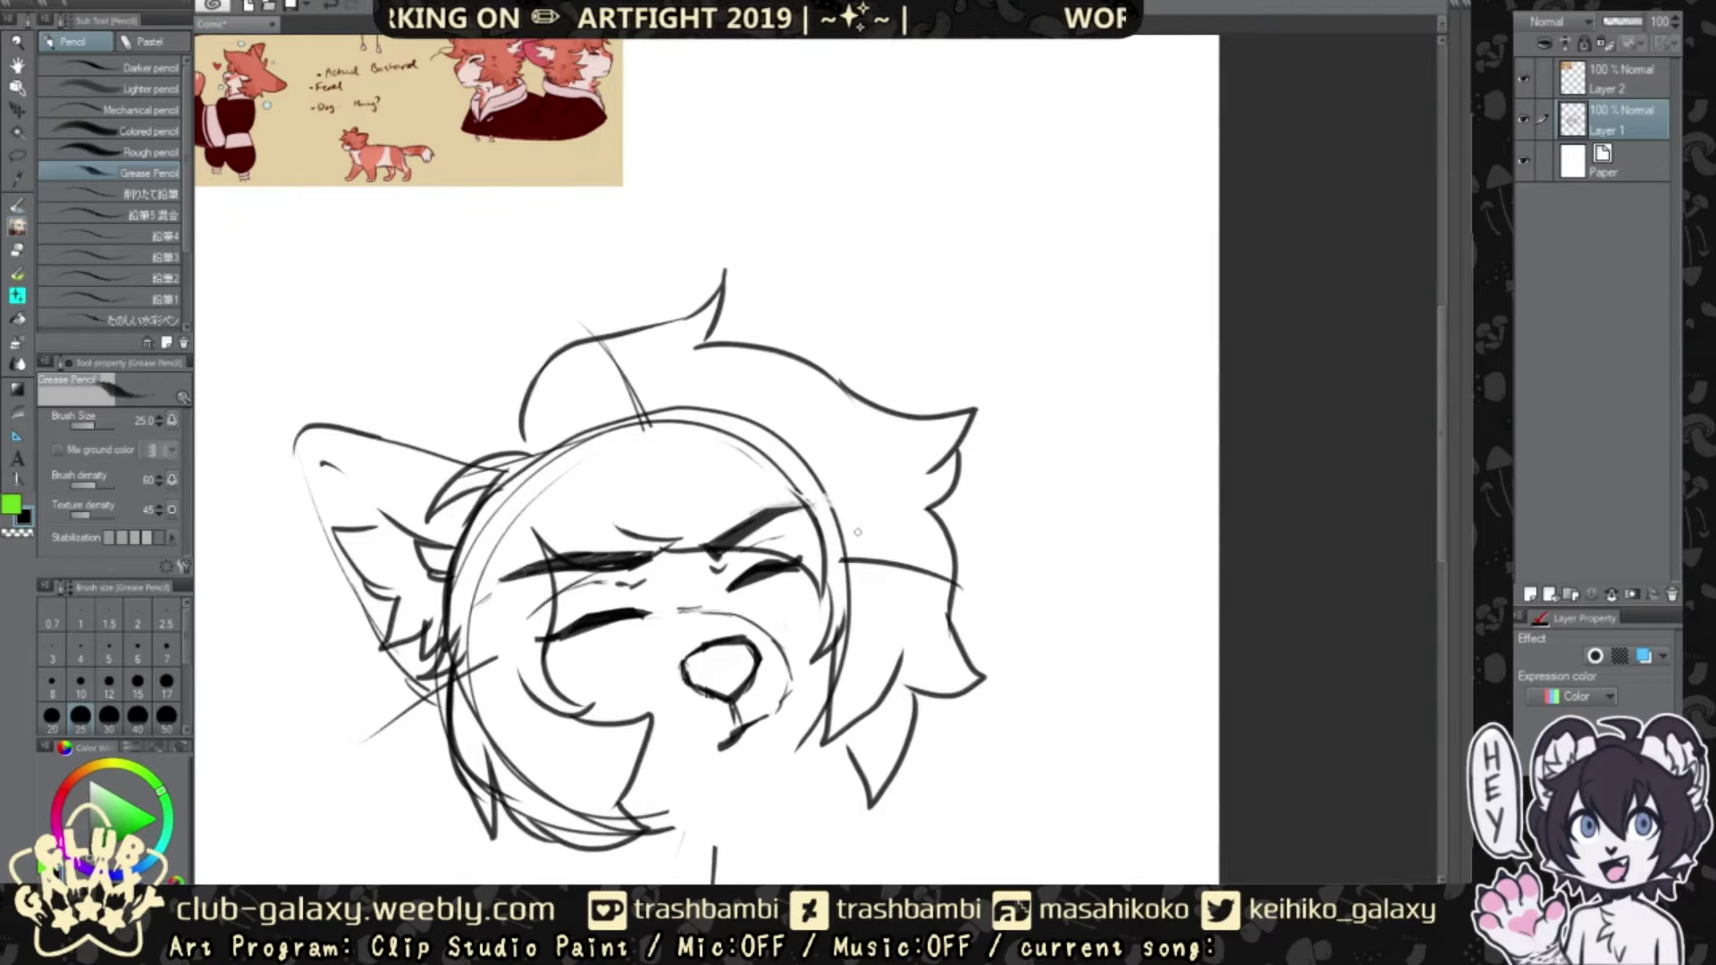
# Step: Add hair tufts at the crown and ragged locks hanging below the left ear
pyautogui.moveTo(626, 536); pyautogui.dragTo(664, 510)
pyautogui.moveTo(465, 411); pyautogui.dragTo(563, 532)
pyautogui.moveTo(366, 688); pyautogui.dragTo(411, 777)
pyautogui.moveTo(665, 510); pyautogui.dragTo(688, 473)
pyautogui.hotkey('ctrl', 'z')
pyautogui.moveTo(433, 617); pyautogui.dragTo(532, 782)
# Step: Draw the right ear rising behind the hair and reinforce the left ear's outline
pyautogui.scroll(-2, 857, 761)
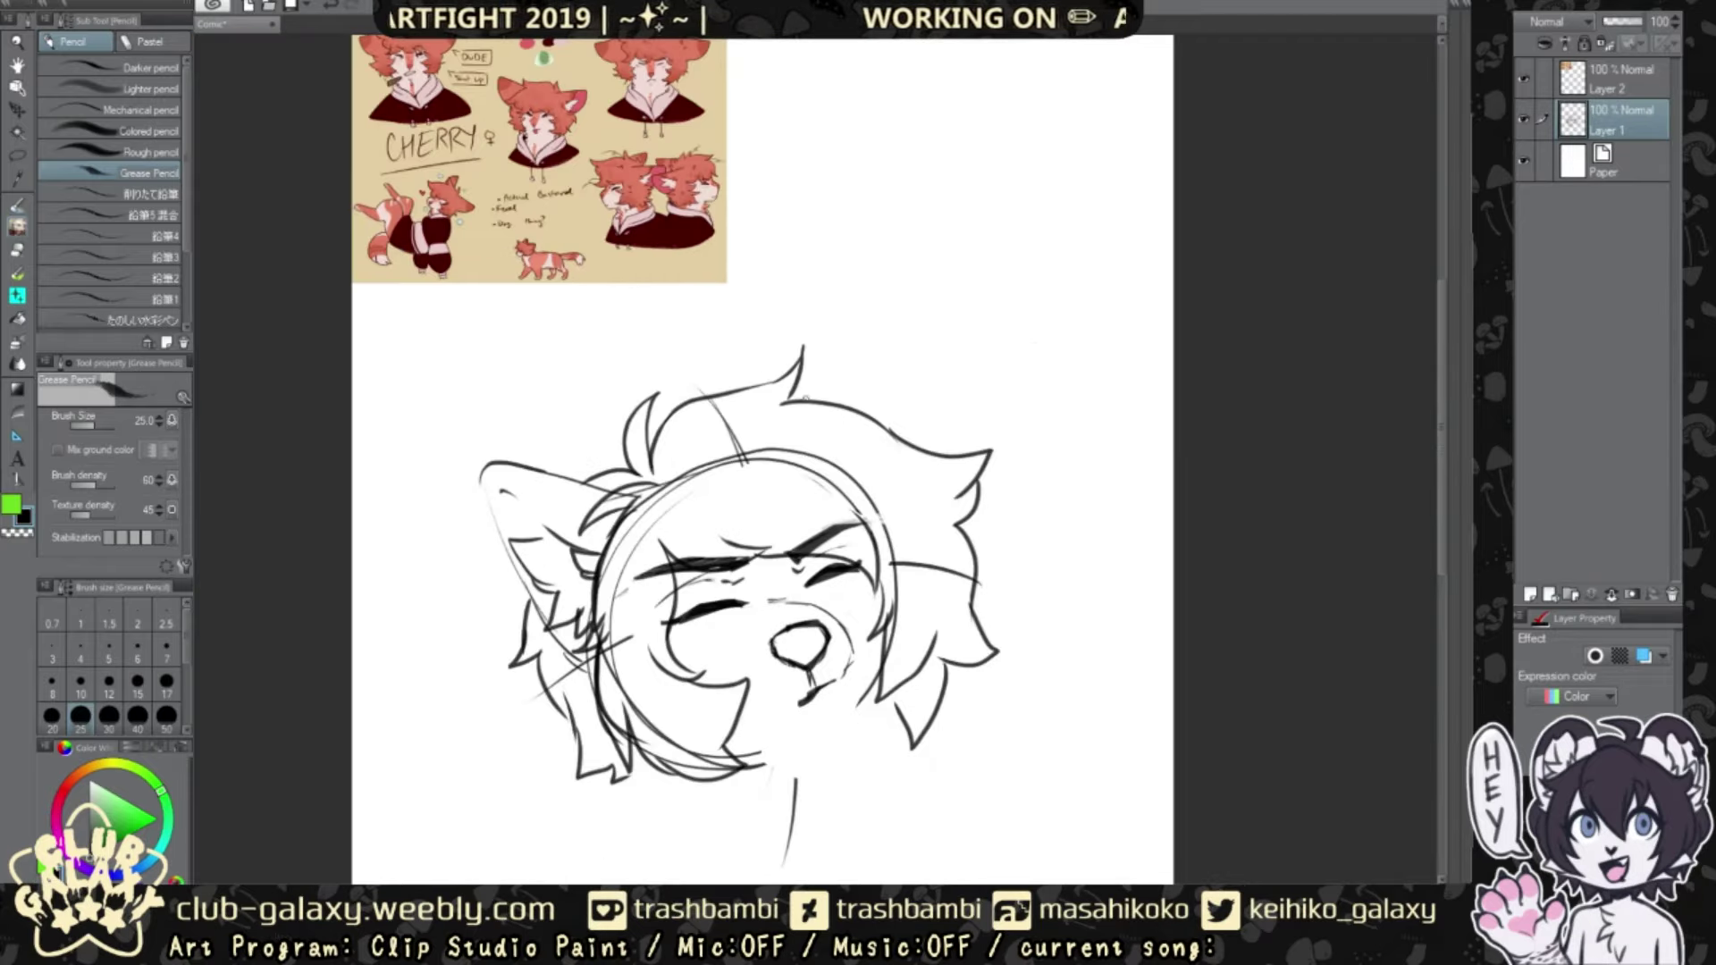
pyautogui.moveTo(803, 399); pyautogui.dragTo(887, 429)
pyautogui.moveTo(821, 364); pyautogui.dragTo(801, 401)
pyautogui.moveTo(483, 478); pyautogui.dragTo(510, 569)
pyautogui.moveTo(522, 465); pyautogui.dragTo(610, 493)
pyautogui.moveTo(487, 500); pyautogui.dragTo(573, 650)
pyautogui.moveTo(506, 494); pyautogui.dragTo(556, 536)
# Step: Erase the head construction circles, the guide lines and the eyebrow strokes crossing the fringe
pyautogui.press('e')
pyautogui.moveTo(661, 487)
pyautogui.mouseDown()
pyautogui.moveTo(610, 609)
pyautogui.moveTo(620, 579)
pyautogui.moveTo(657, 577)
pyautogui.moveTo(611, 685)
pyautogui.moveTo(733, 778)
pyautogui.mouseUp()
pyautogui.moveTo(704, 541); pyautogui.dragTo(894, 616)
pyautogui.moveTo(858, 501); pyautogui.dragTo(661, 500)
pyautogui.moveTo(948, 572)
pyautogui.mouseDown()
pyautogui.moveTo(787, 536)
pyautogui.moveTo(741, 559)
pyautogui.mouseUp()
pyautogui.moveTo(726, 407); pyautogui.dragTo(735, 442)
pyautogui.moveTo(572, 670); pyautogui.dragTo(547, 697)
pyautogui.moveTo(778, 695); pyautogui.dragTo(808, 717)
pyautogui.moveTo(795, 779); pyautogui.dragTo(785, 863)
# Step: Redraw the muzzle and mouth lines more boldly and sketch the chin curve beneath them
pyautogui.press('p')
pyautogui.moveTo(723, 751); pyautogui.dragTo(755, 773)
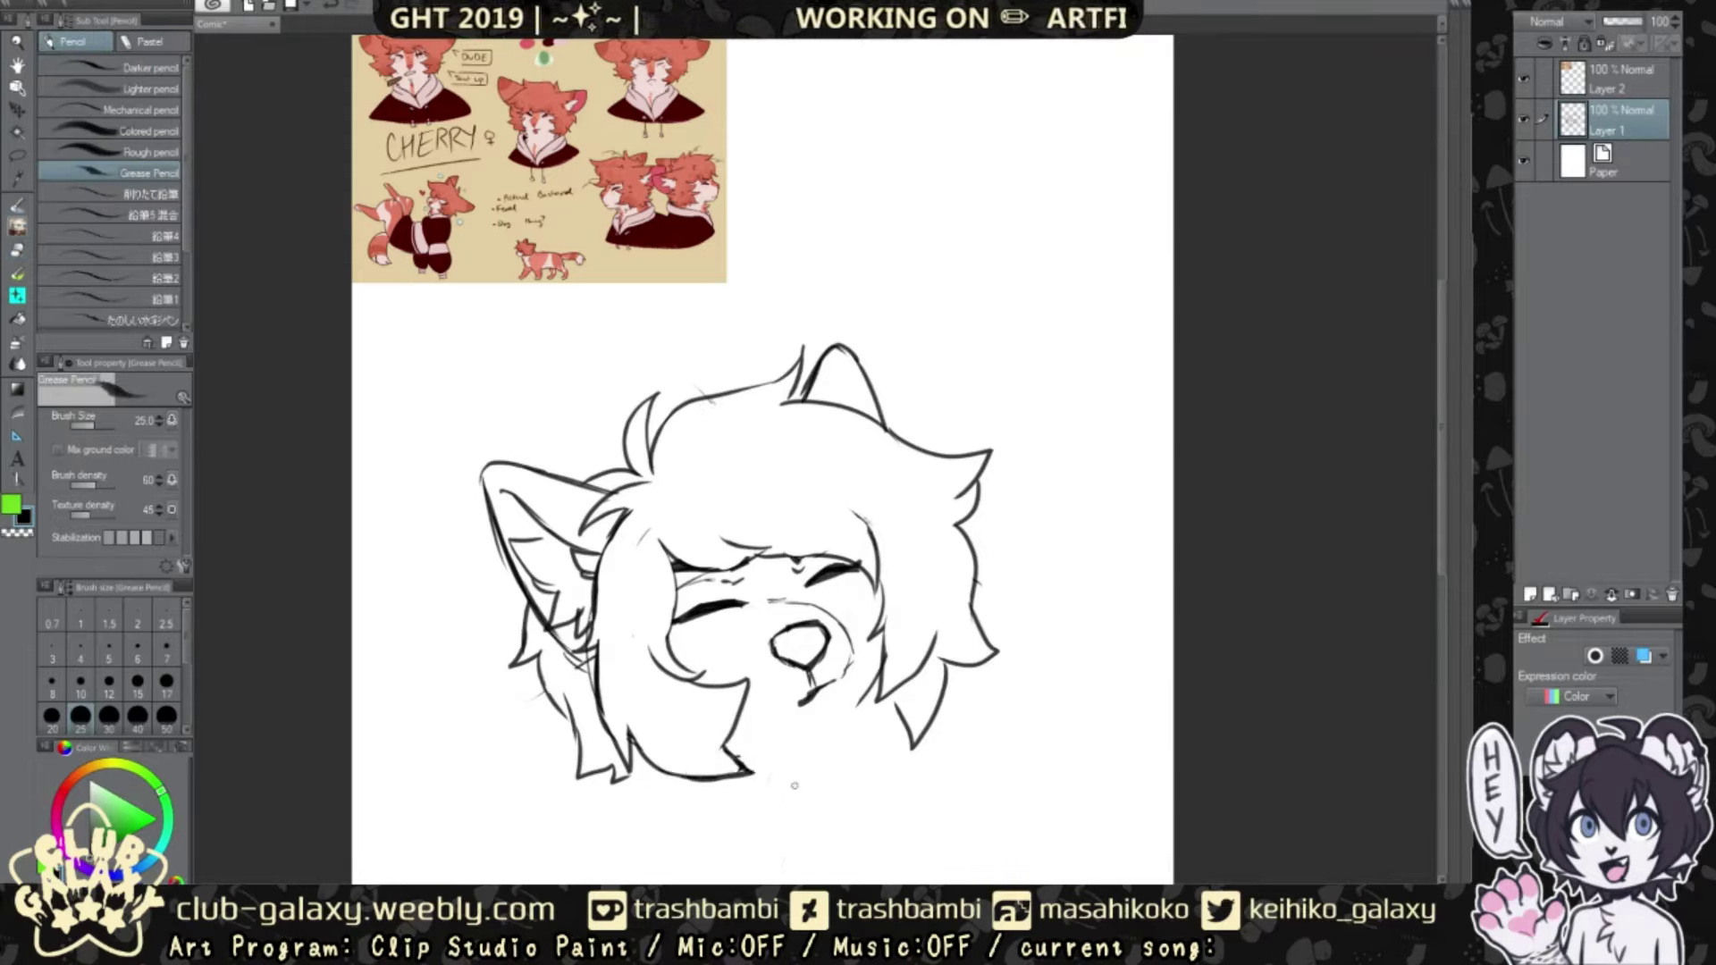
pyautogui.moveTo(872, 626); pyautogui.dragTo(808, 702)
pyautogui.press('e')
pyautogui.moveTo(813, 642)
pyautogui.mouseDown()
pyautogui.moveTo(854, 612)
pyautogui.moveTo(824, 601)
pyautogui.mouseUp()
pyautogui.press('p')
pyautogui.moveTo(690, 574); pyautogui.dragTo(804, 558)
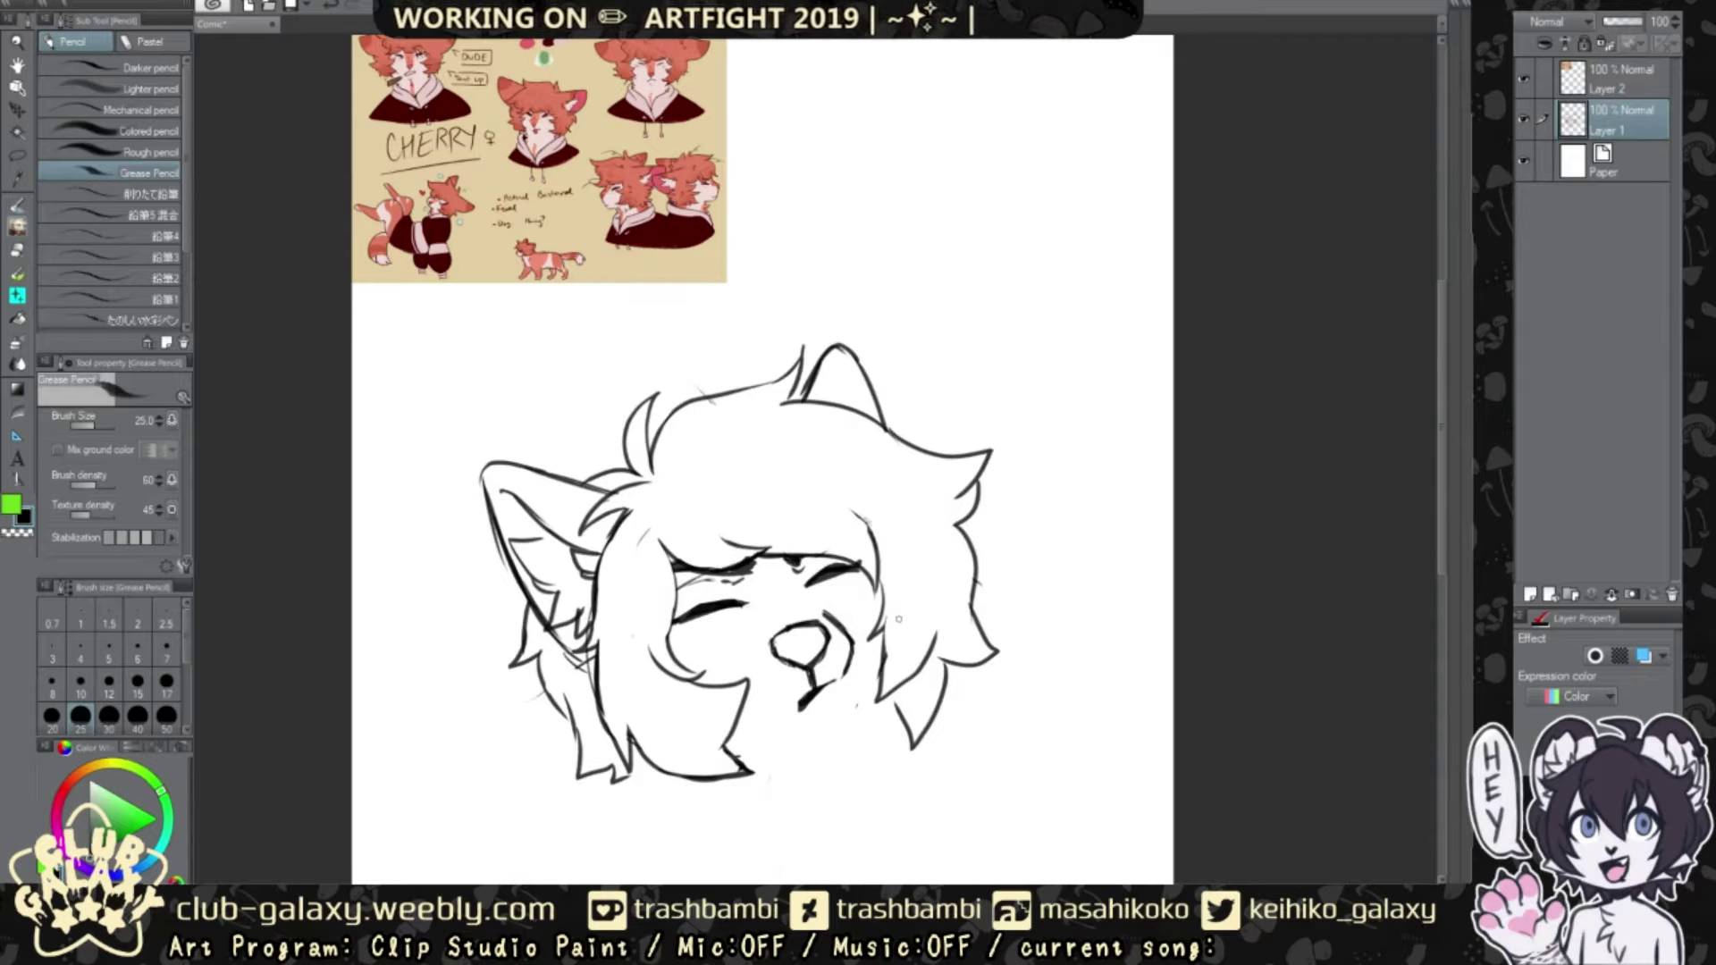
pyautogui.moveTo(817, 748); pyautogui.dragTo(867, 701)
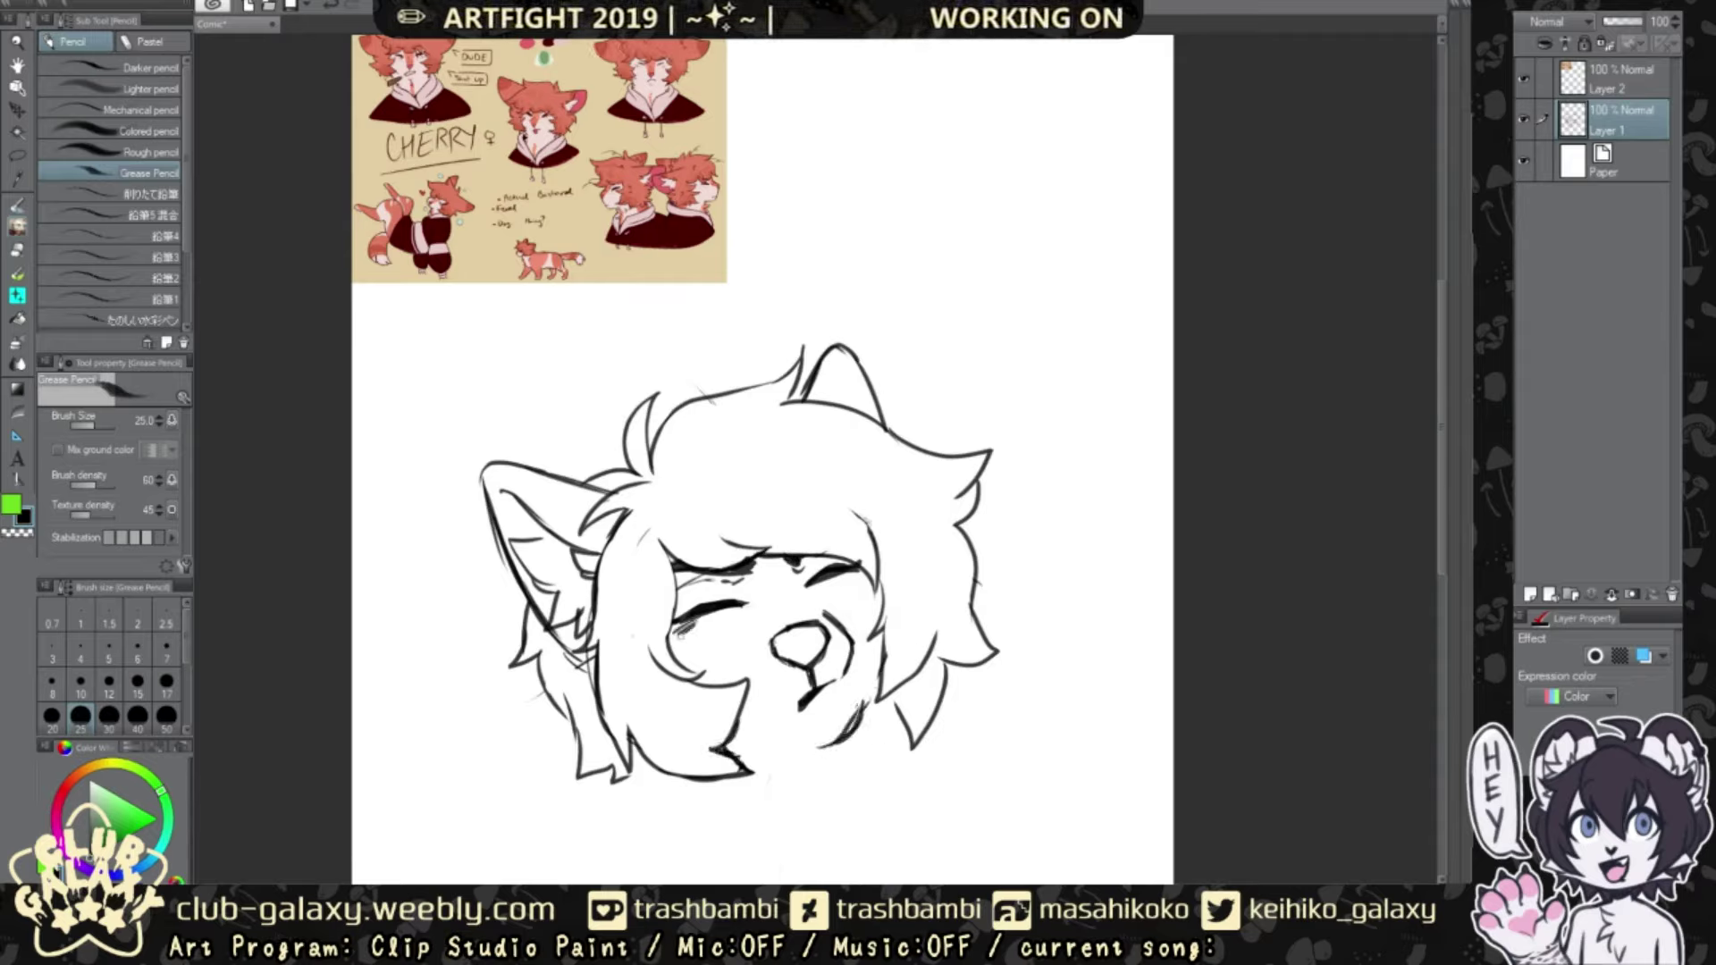
# Step: Add flowing strand lines inside the crown, fringe and side locks of the hair
pyautogui.moveTo(701, 505); pyautogui.dragTo(871, 447)
pyautogui.moveTo(731, 438); pyautogui.dragTo(926, 501)
pyautogui.moveTo(930, 501); pyautogui.dragTo(902, 630)
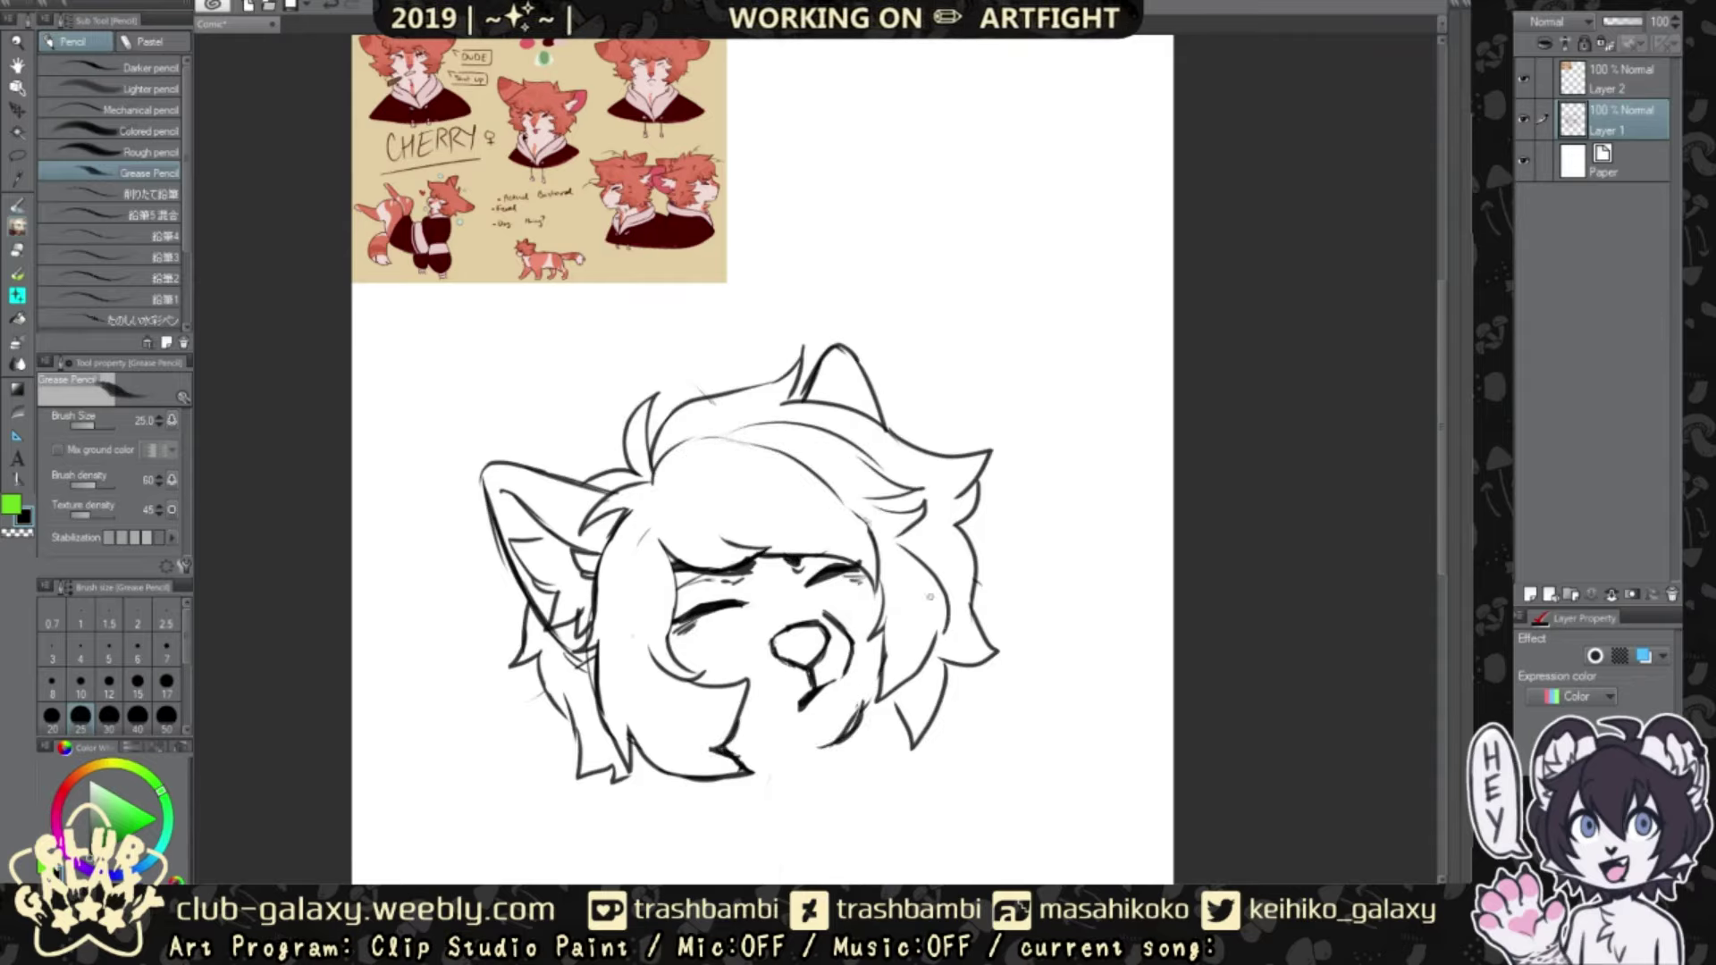
pyautogui.moveTo(948, 541); pyautogui.dragTo(916, 634)
pyautogui.moveTo(645, 519); pyautogui.dragTo(669, 657)
pyautogui.moveTo(643, 497)
pyautogui.mouseDown()
pyautogui.moveTo(697, 522)
pyautogui.moveTo(741, 471)
pyautogui.moveTo(626, 666)
pyautogui.mouseUp()
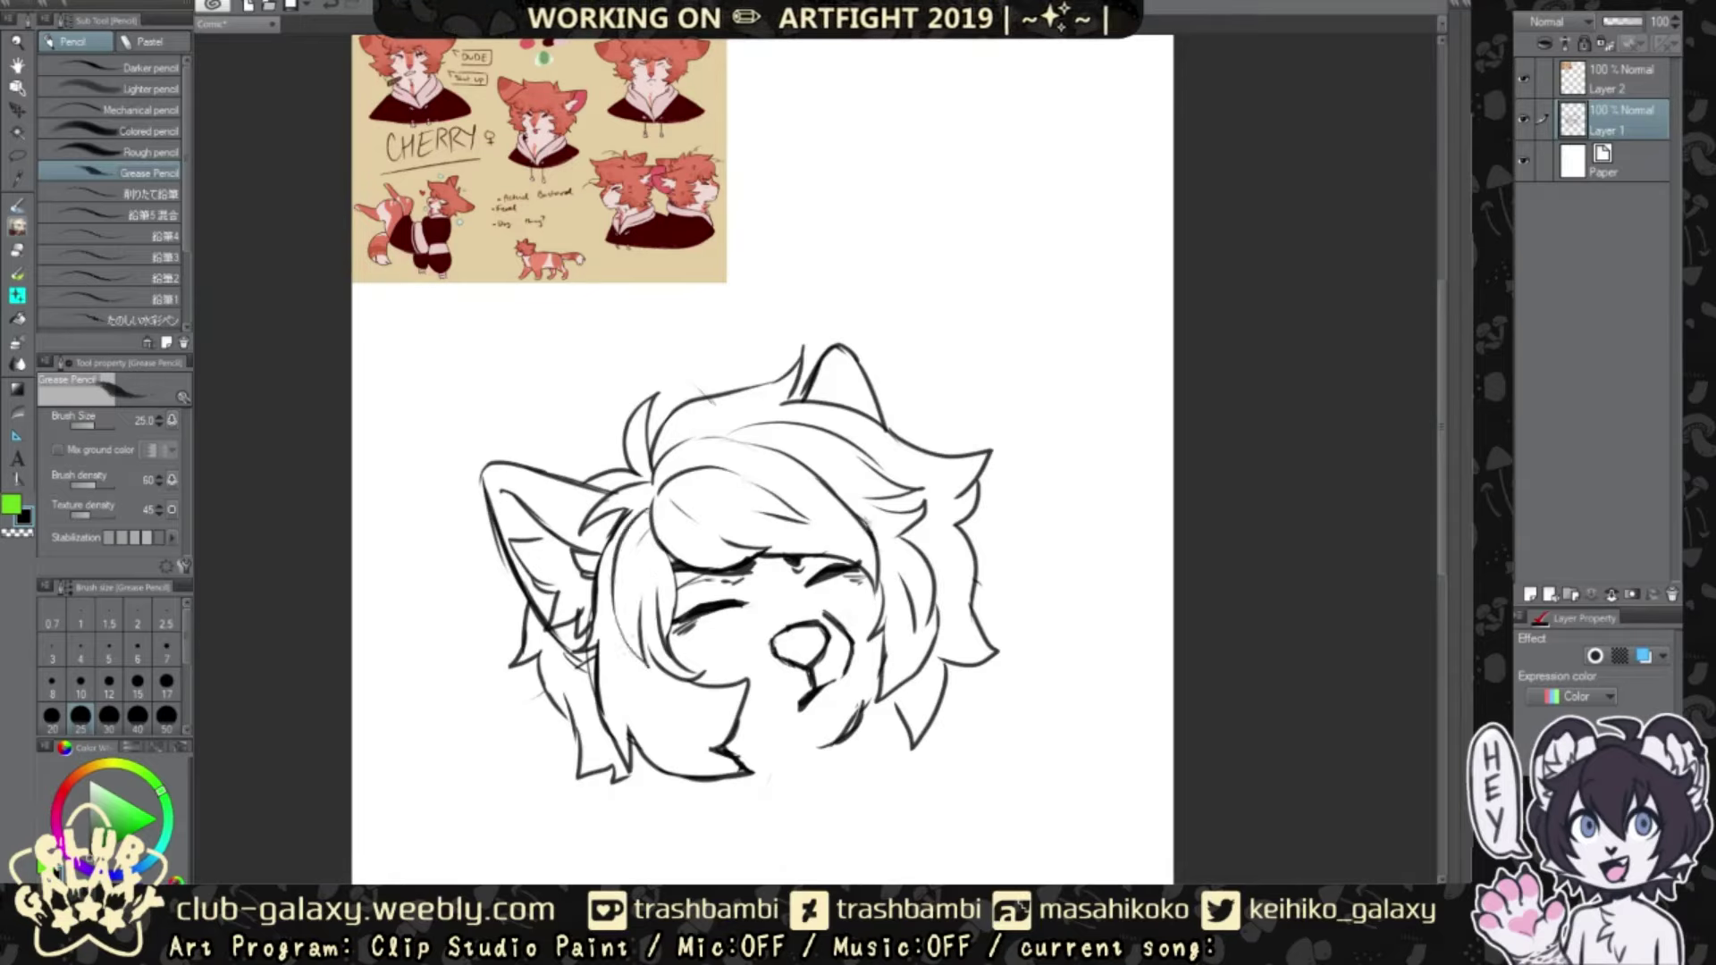
pyautogui.moveTo(738, 699)
pyautogui.mouseDown()
pyautogui.moveTo(654, 729)
pyautogui.moveTo(748, 702)
pyautogui.mouseUp()
# Step: Lasso the nose, muzzle and mouth, shift them slightly to the right, and clear the selection
pyautogui.press('m')
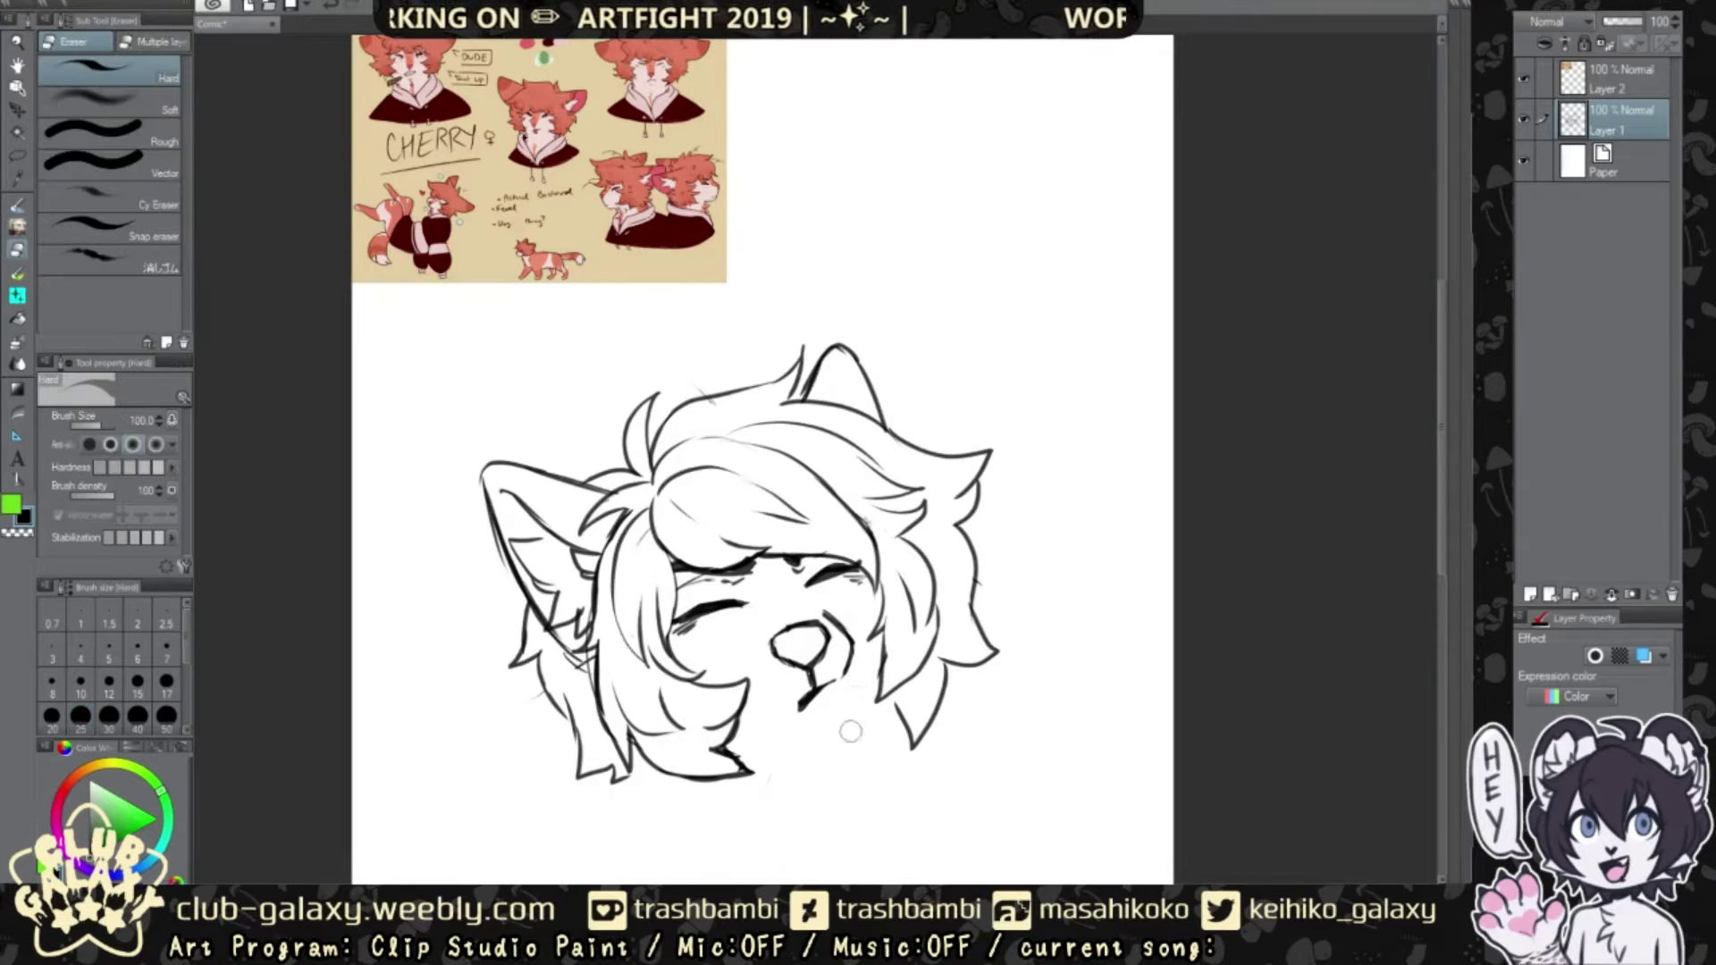
pyautogui.moveTo(773, 619)
pyautogui.mouseDown()
pyautogui.moveTo(832, 676)
pyautogui.moveTo(770, 626)
pyautogui.mouseUp()
pyautogui.hotkey('ctrl', 't')
pyautogui.press('Return')
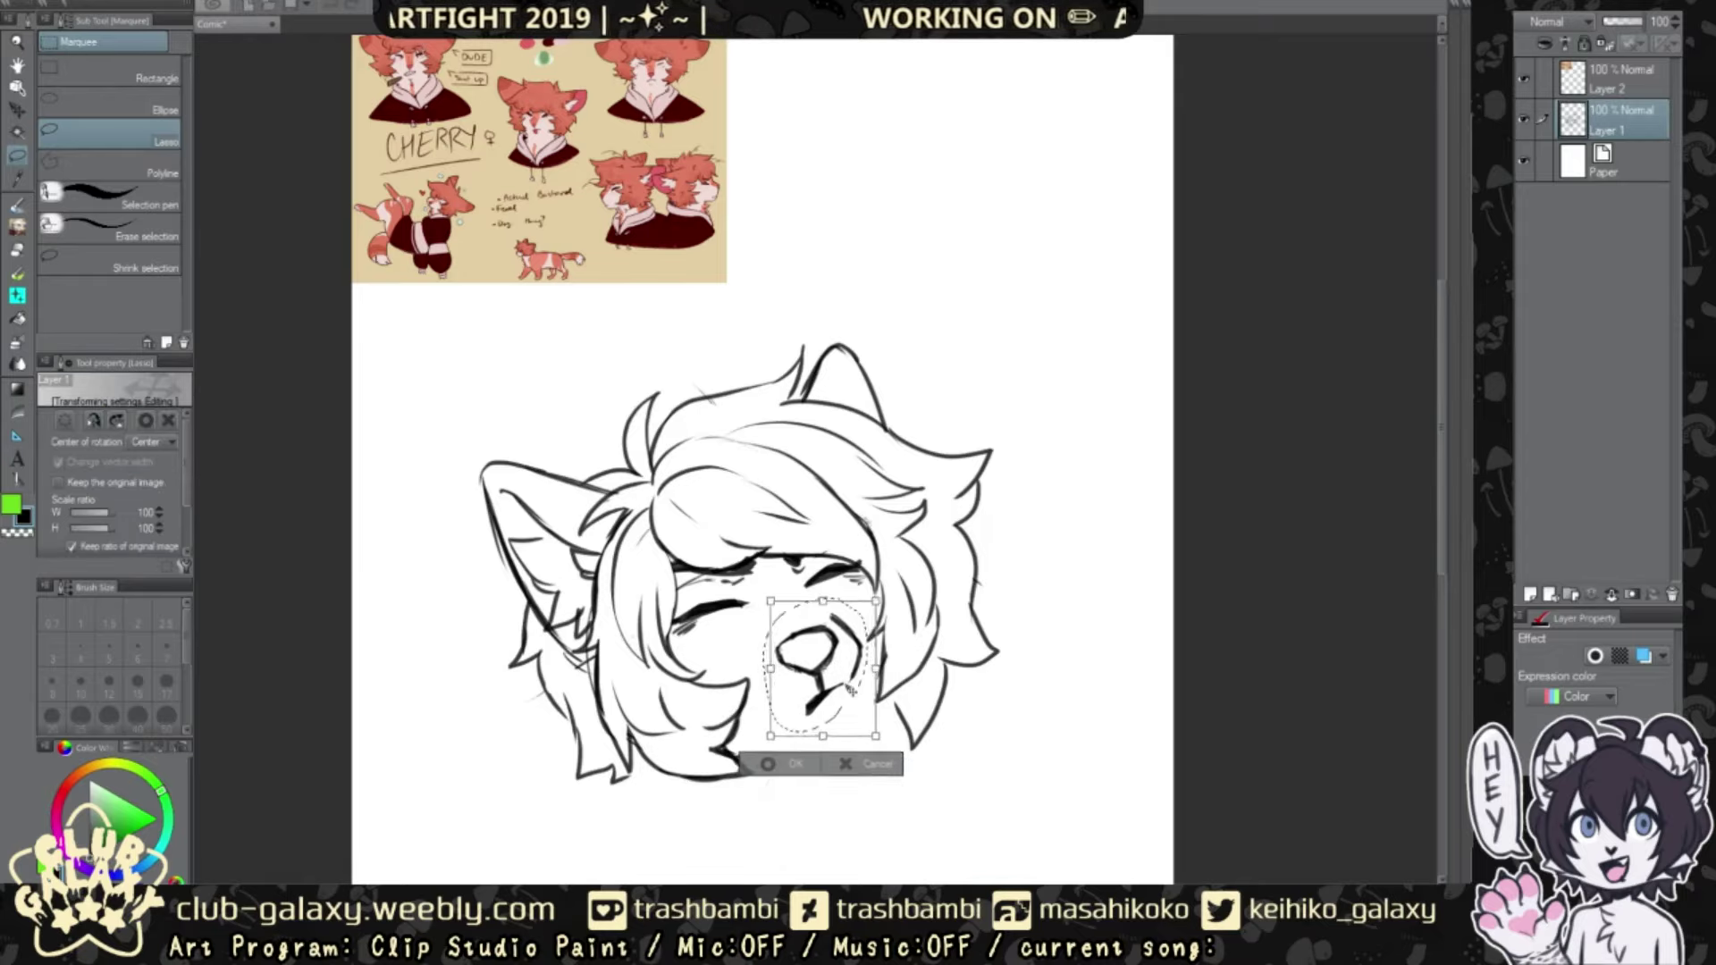
pyautogui.press('p')
pyautogui.hotkey('ctrl', 'd')
pyautogui.scroll(-3, 901, 747)
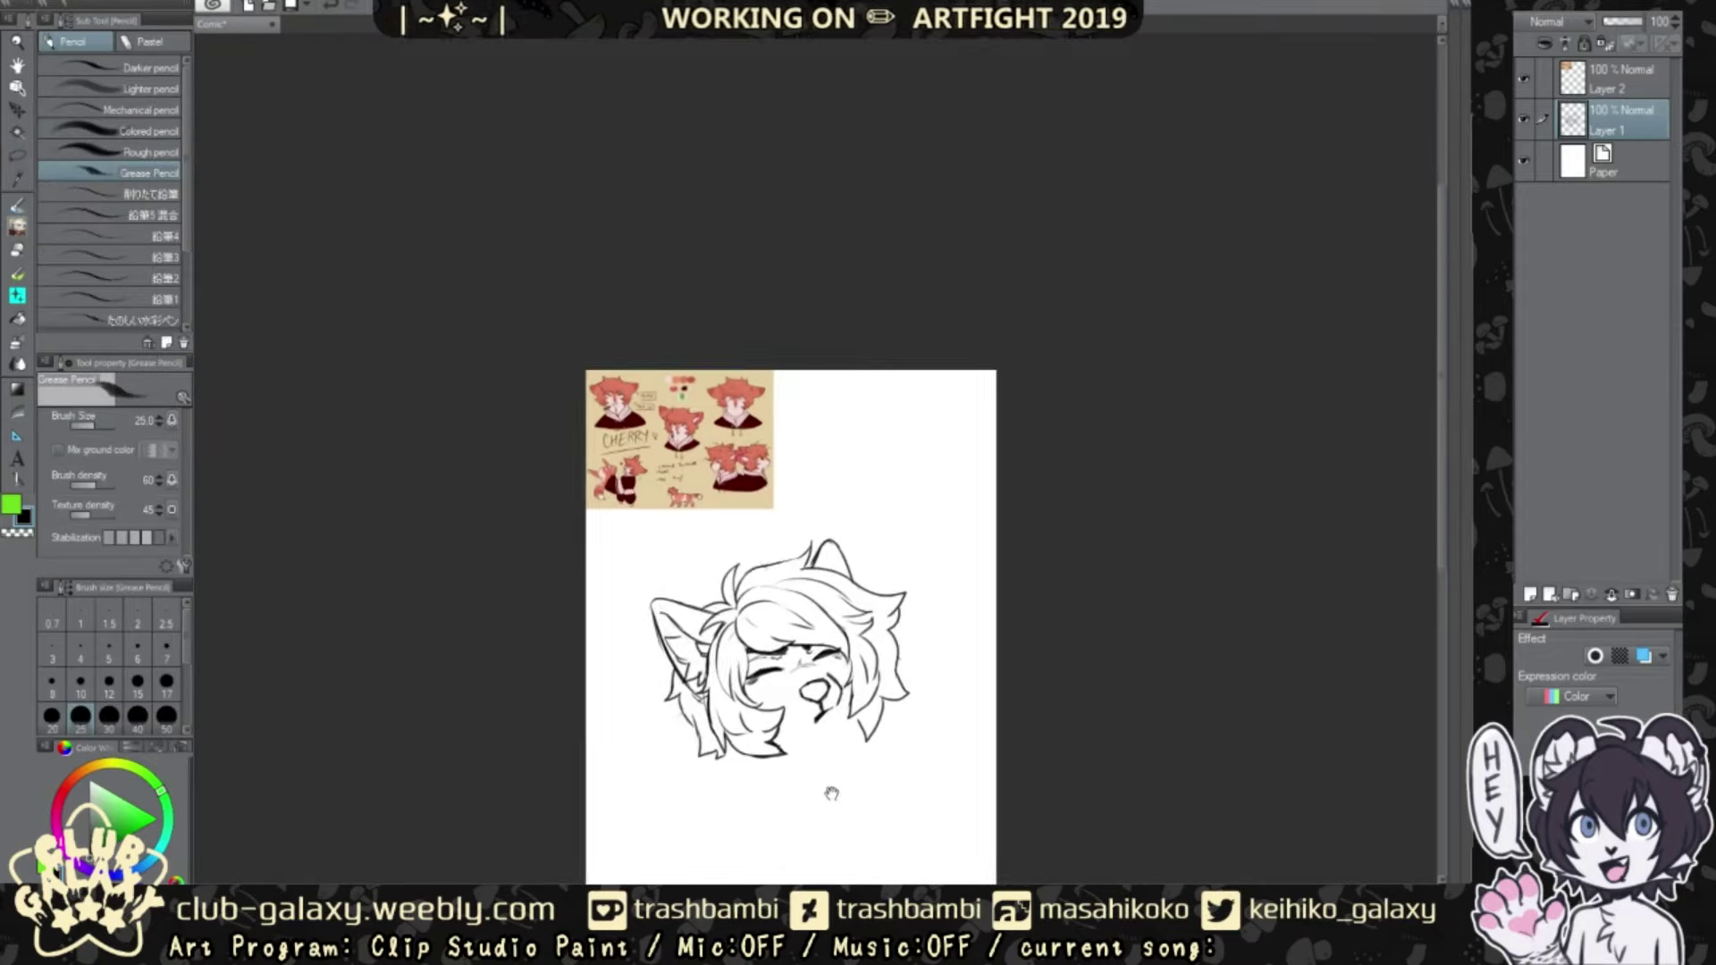
pyautogui.moveTo(900, 747); pyautogui.dragTo(804, 617)
pyautogui.moveTo(624, 629); pyautogui.dragTo(588, 678)
pyautogui.moveTo(787, 618)
pyautogui.mouseDown()
pyautogui.moveTo(807, 604)
pyautogui.moveTo(802, 654)
pyautogui.mouseUp()
pyautogui.hotkey('ctrl', 'z')
pyautogui.hotkey('ctrl', 'z')
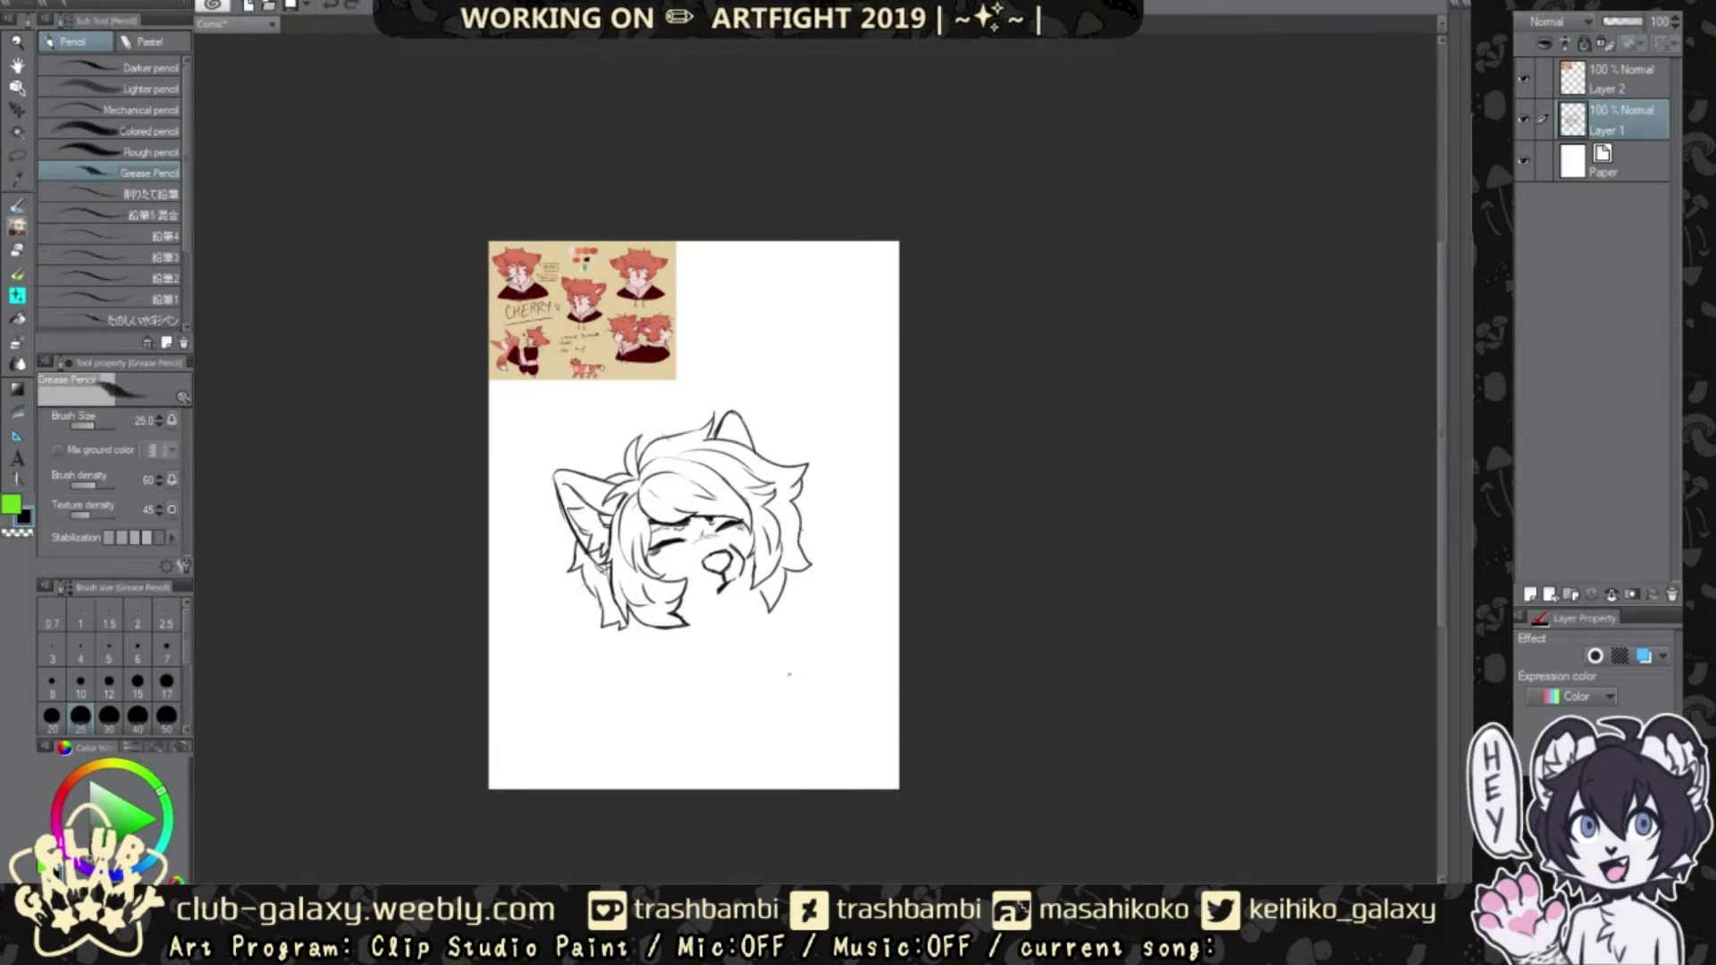
# Step: Transform the head sketch and move it higher on the page
pyautogui.hotkey('ctrl', 't')
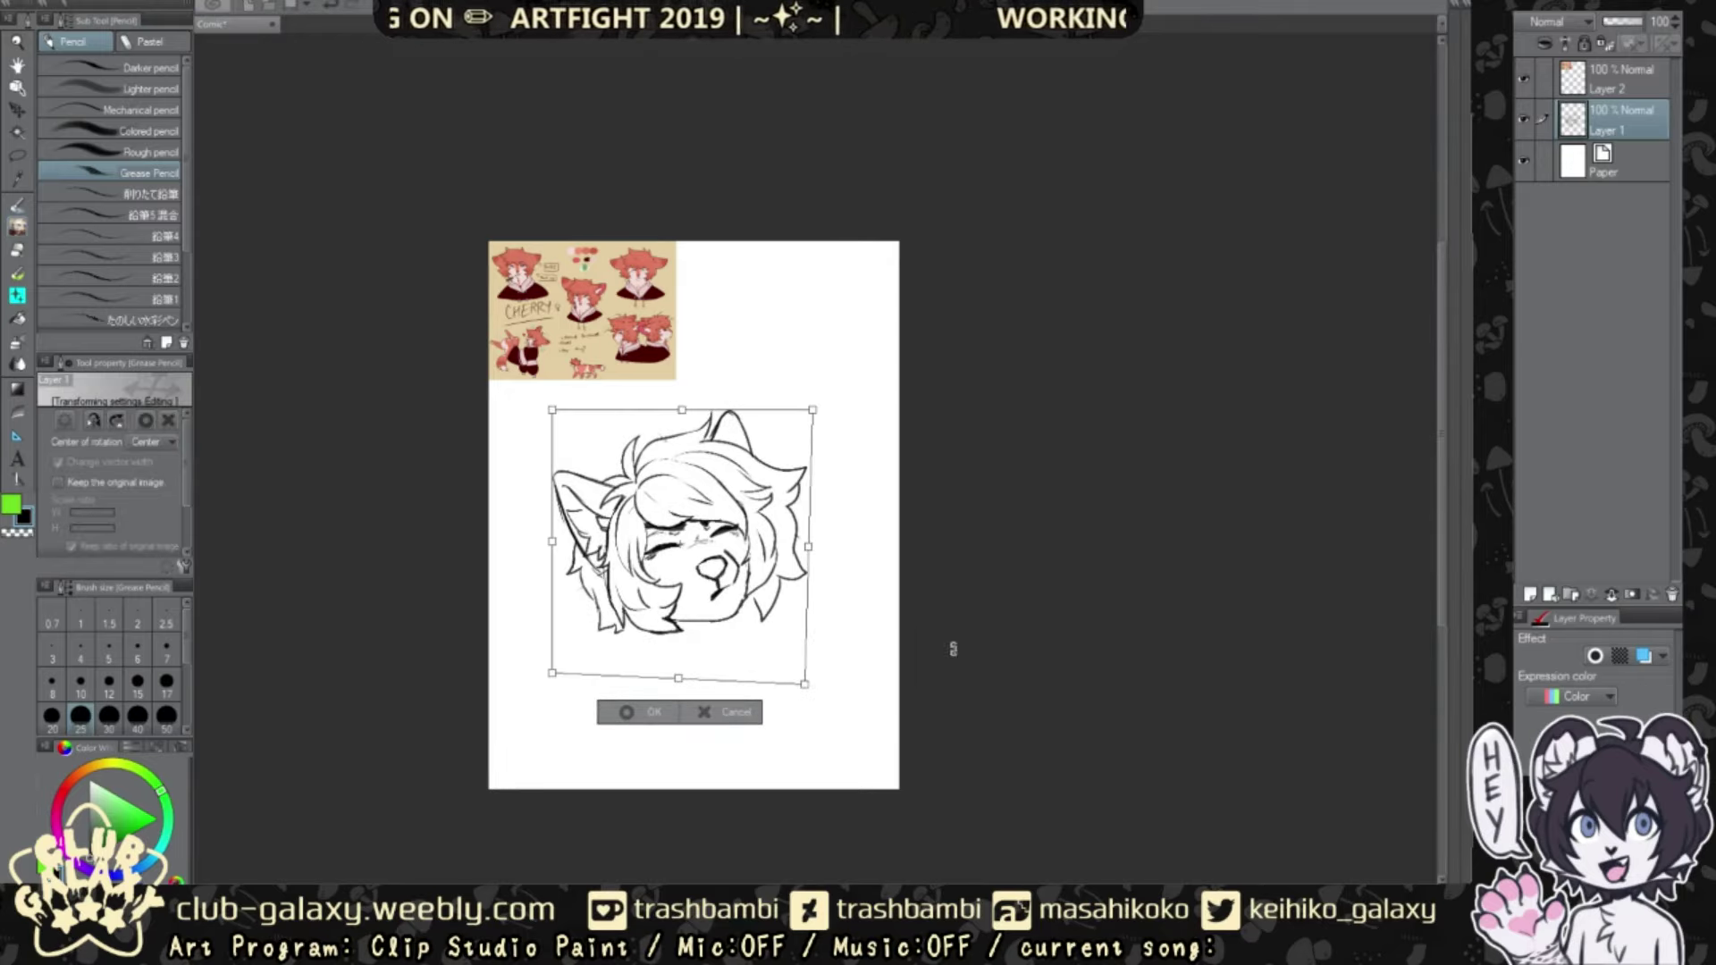
pyautogui.moveTo(693, 536); pyautogui.dragTo(706, 461)
pyautogui.press('Return')
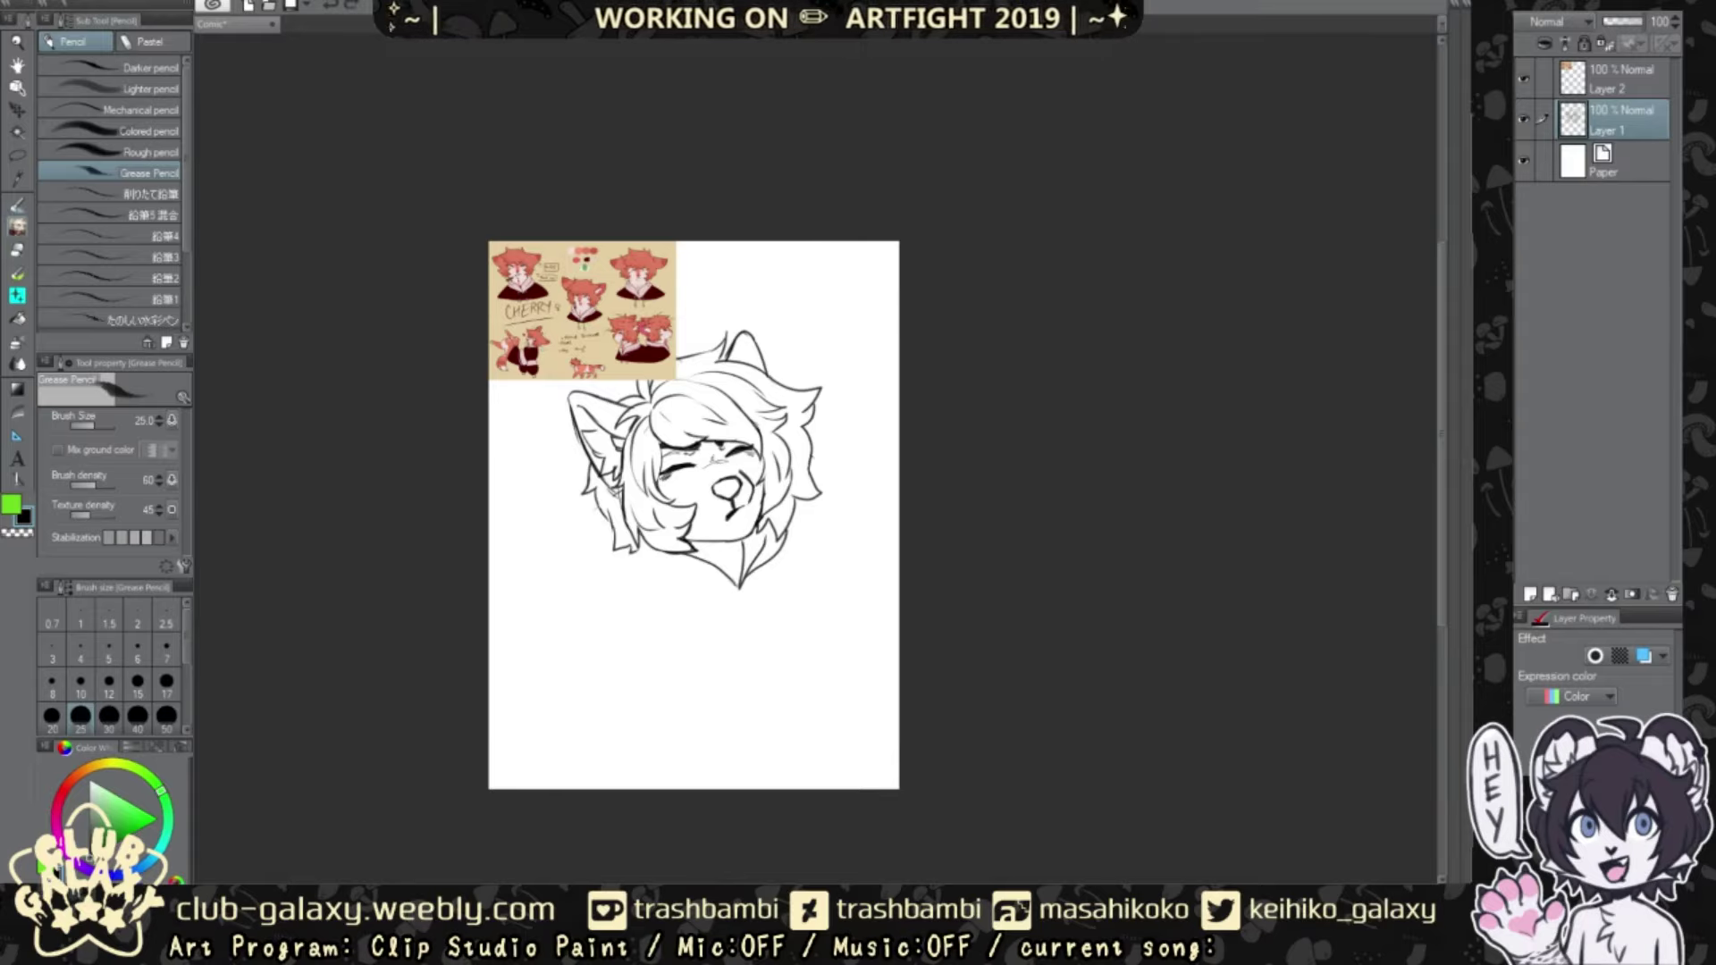
# Step: Shade the gap beside the neck and sketch the hoodie's hood with two hanging drawstrings
pyautogui.moveTo(746, 581); pyautogui.dragTo(765, 531)
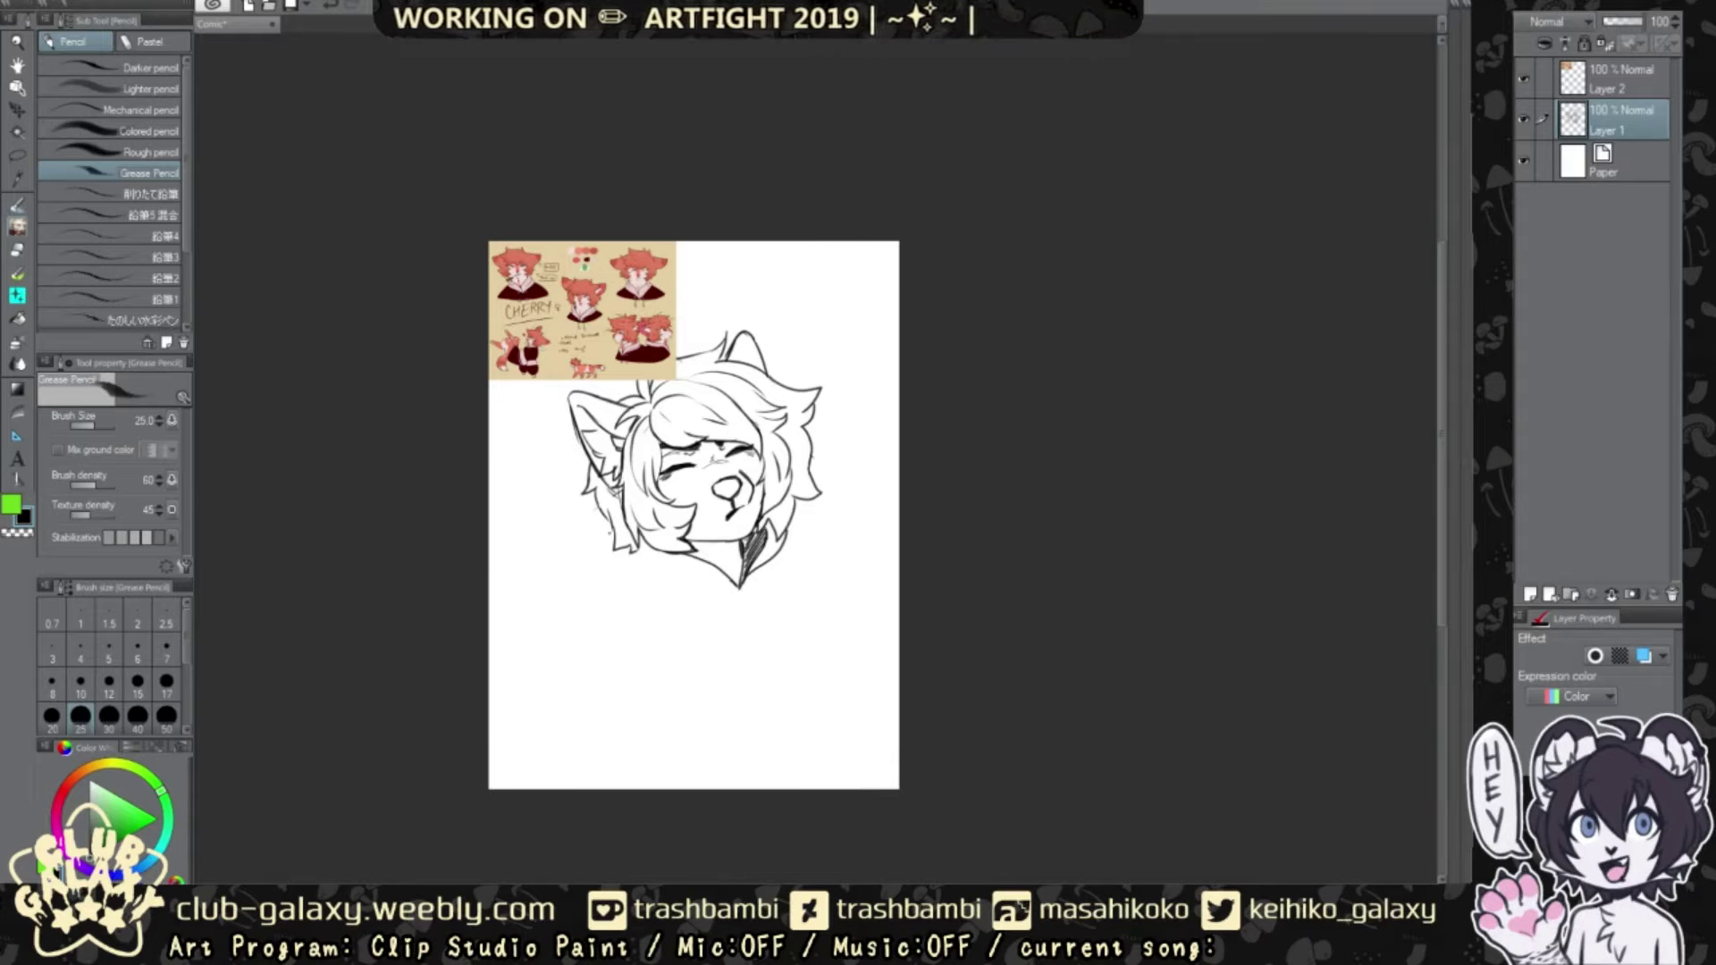
pyautogui.moveTo(630, 527); pyautogui.dragTo(594, 583)
pyautogui.moveTo(672, 563); pyautogui.dragTo(728, 593)
pyautogui.moveTo(597, 588); pyautogui.dragTo(742, 590)
pyautogui.moveTo(742, 590)
pyautogui.mouseDown()
pyautogui.moveTo(786, 552)
pyautogui.moveTo(716, 690)
pyautogui.moveTo(774, 691)
pyautogui.mouseUp()
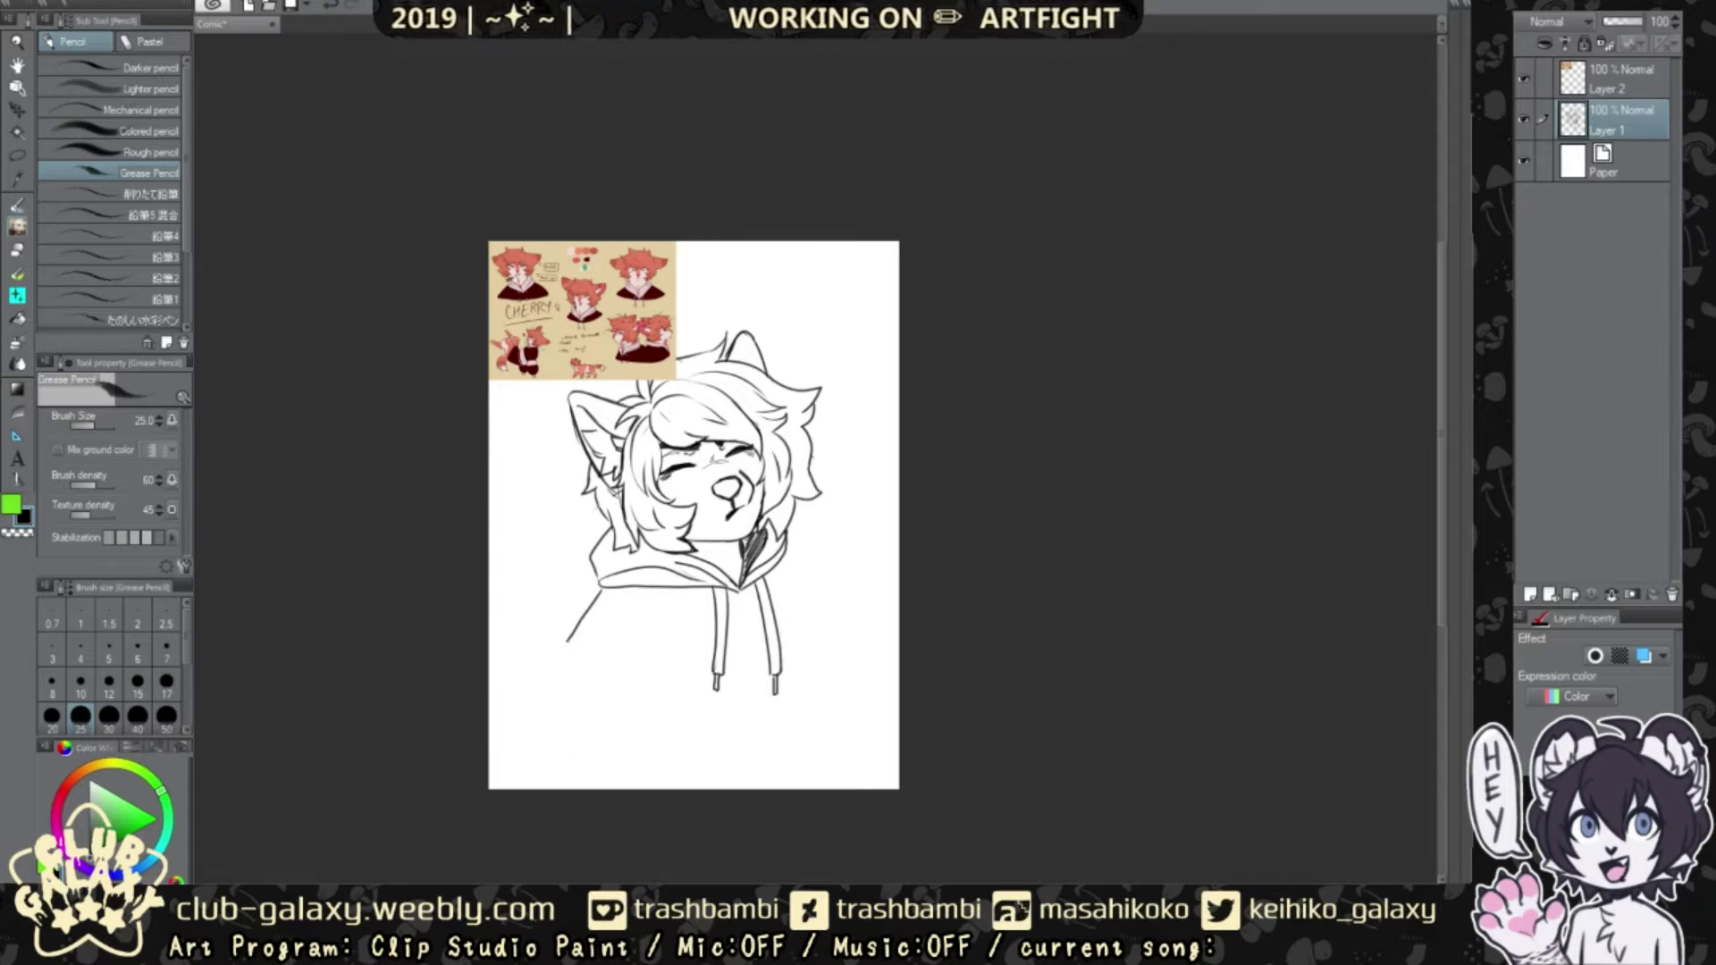
# Step: Sketch the hoodie's left upper sleeve, right shoulder and right torso edge
pyautogui.moveTo(567, 640); pyautogui.dragTo(568, 661)
pyautogui.moveTo(583, 637); pyautogui.dragTo(662, 704)
pyautogui.moveTo(789, 545)
pyautogui.mouseDown()
pyautogui.moveTo(844, 630)
pyautogui.moveTo(835, 789)
pyautogui.mouseUp()
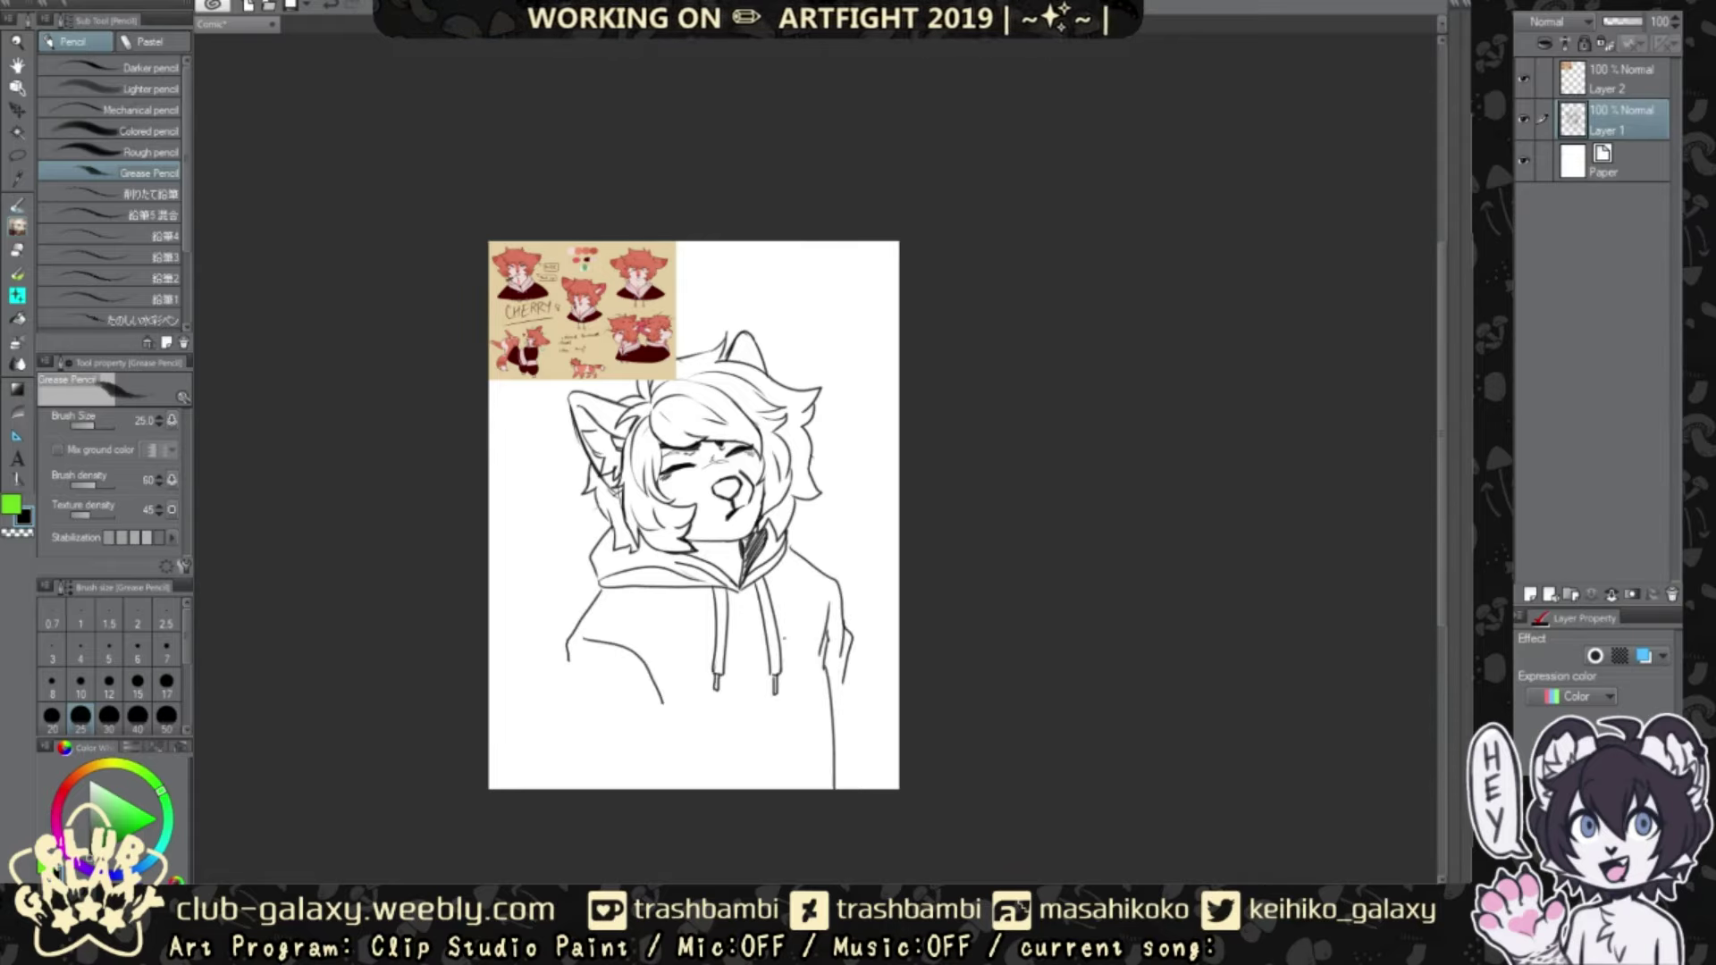
pyautogui.moveTo(668, 631); pyautogui.dragTo(644, 703)
pyautogui.hotkey('ctrl', 'z')
# Step: Draw the fold lines at the lower right of the torso and finish the bent left sleeve
pyautogui.moveTo(804, 666); pyautogui.dragTo(836, 789)
pyautogui.moveTo(740, 693); pyautogui.dragTo(817, 749)
pyautogui.moveTo(668, 702); pyautogui.dragTo(636, 741)
pyautogui.moveTo(565, 729); pyautogui.dragTo(554, 789)
pyautogui.moveTo(652, 720); pyautogui.dragTo(643, 789)
# Step: Sketch the right arm extending off the page edge and add a fold line at the hoodie's waist
pyautogui.moveTo(849, 679); pyautogui.dragTo(844, 794)
pyautogui.hotkey('ctrl', 'z')
pyautogui.moveTo(849, 653); pyautogui.dragTo(898, 740)
pyautogui.moveTo(651, 739); pyautogui.dragTo(706, 778)
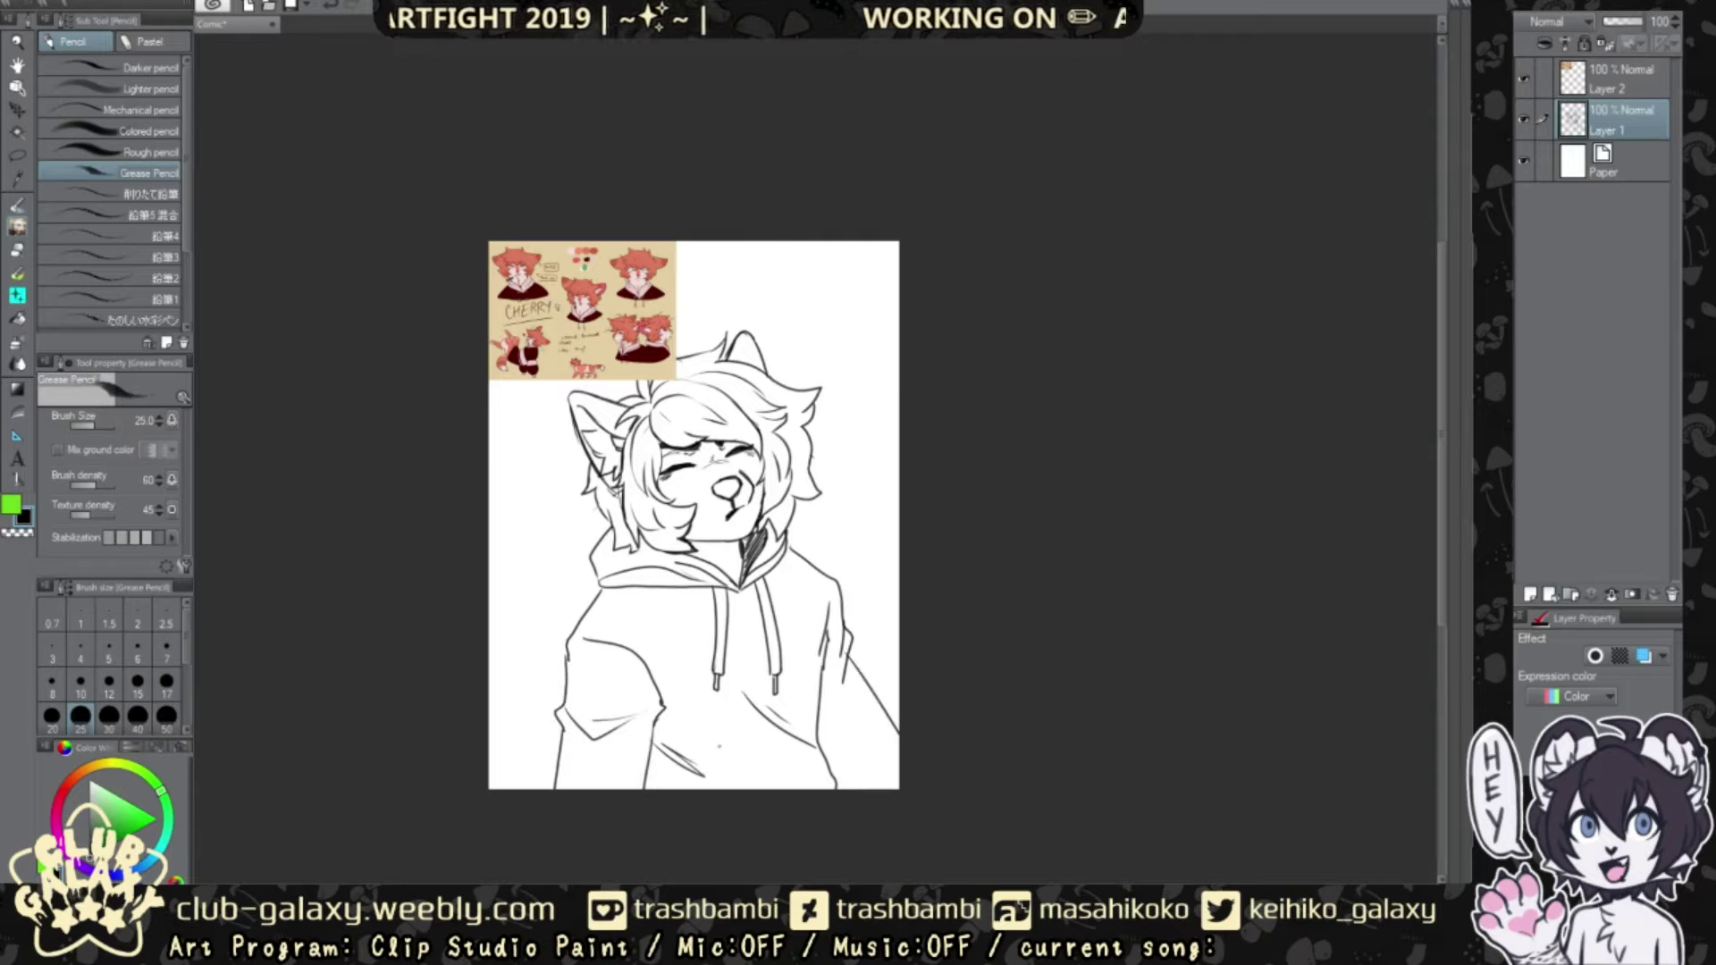
pyautogui.hotkey('ctrl', 'z')
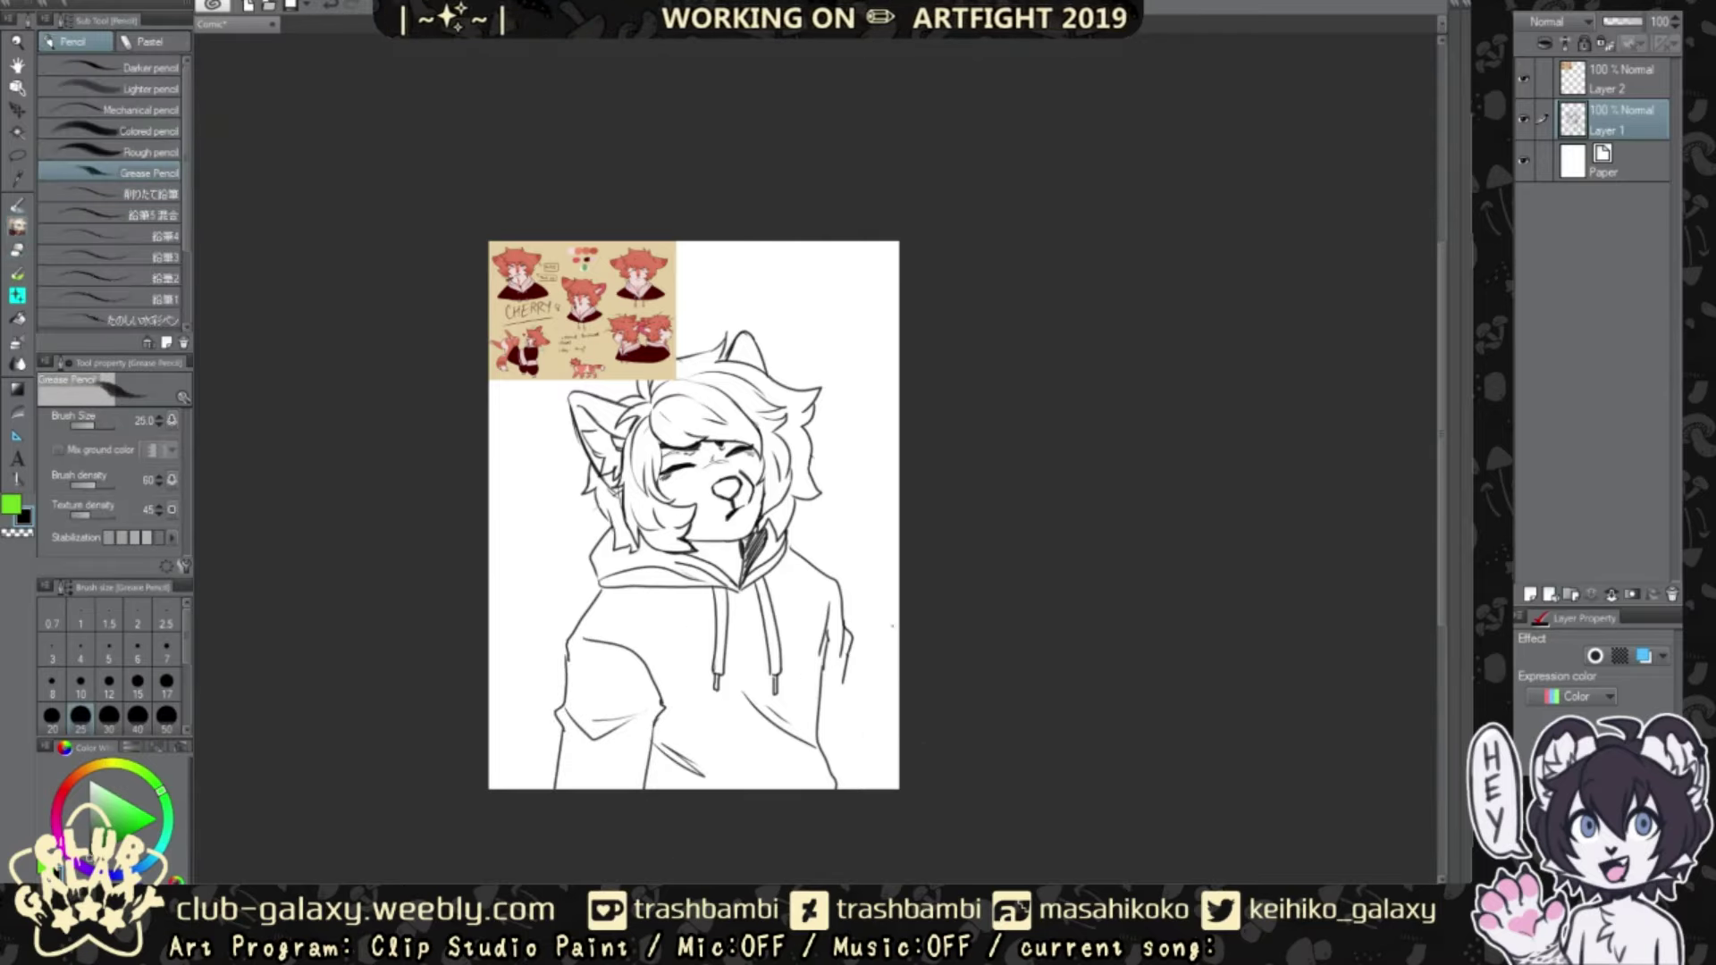
pyautogui.moveTo(892, 721); pyautogui.dragTo(818, 734)
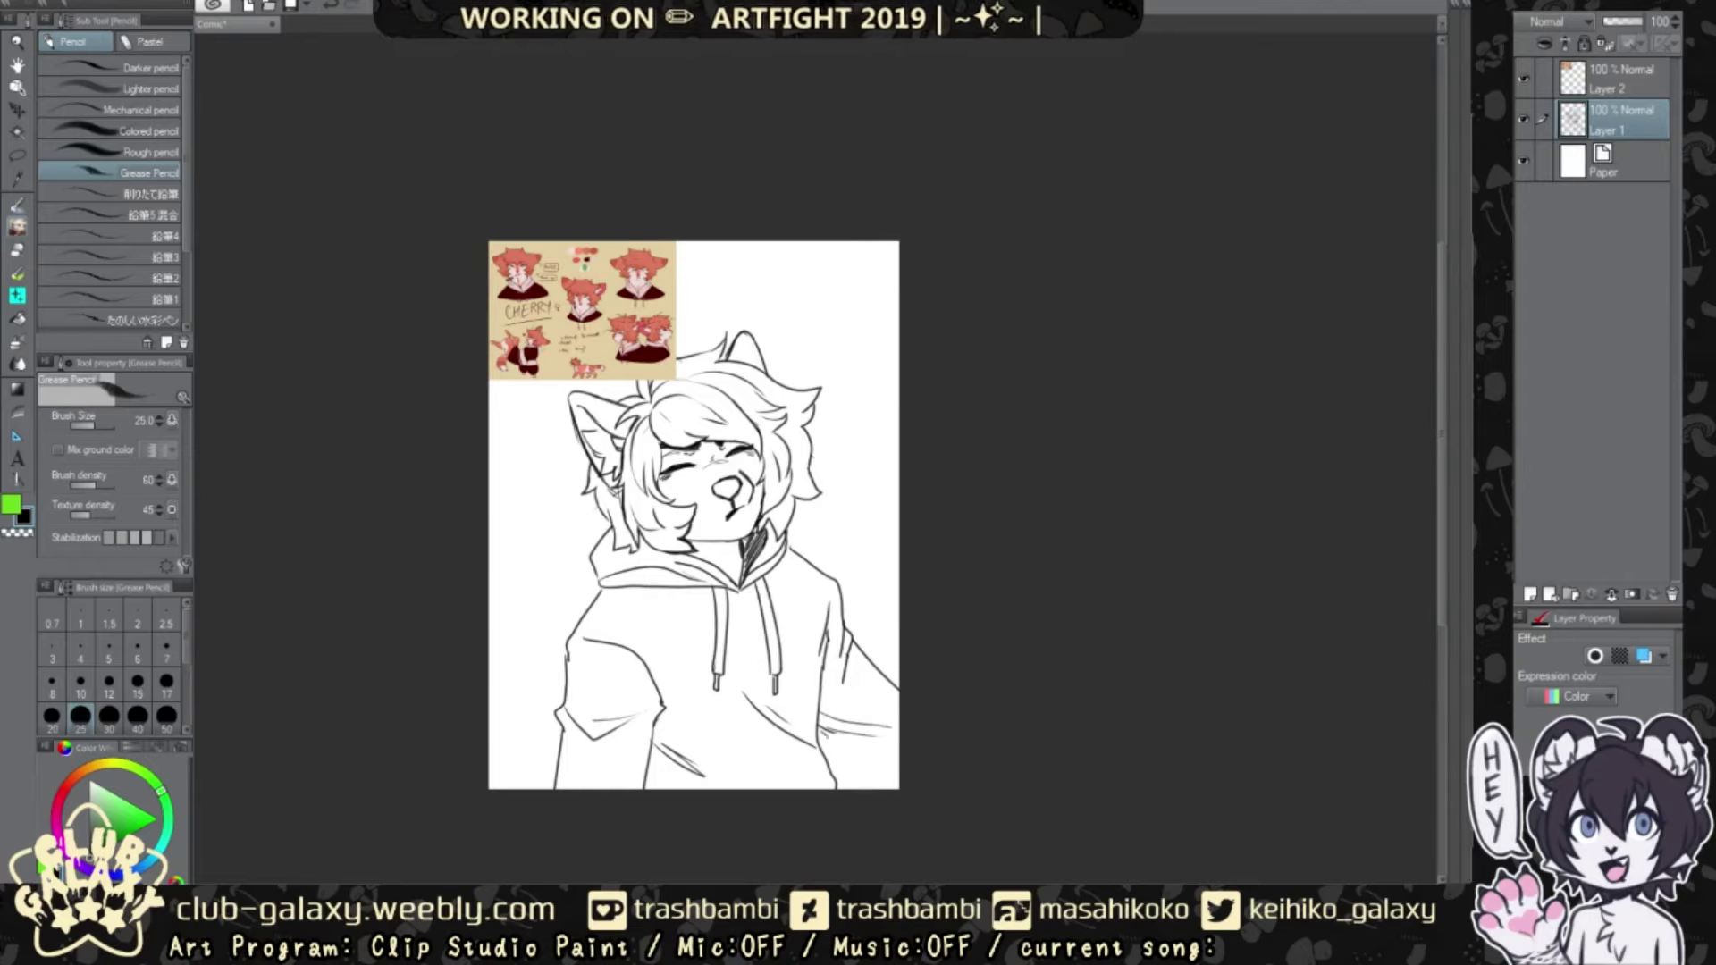
# Step: Scale the whole character sketch up to 120% so it fills the page
pyautogui.hotkey('ctrl', 't')
pyautogui.moveTo(550, 331); pyautogui.dragTo(508, 250)
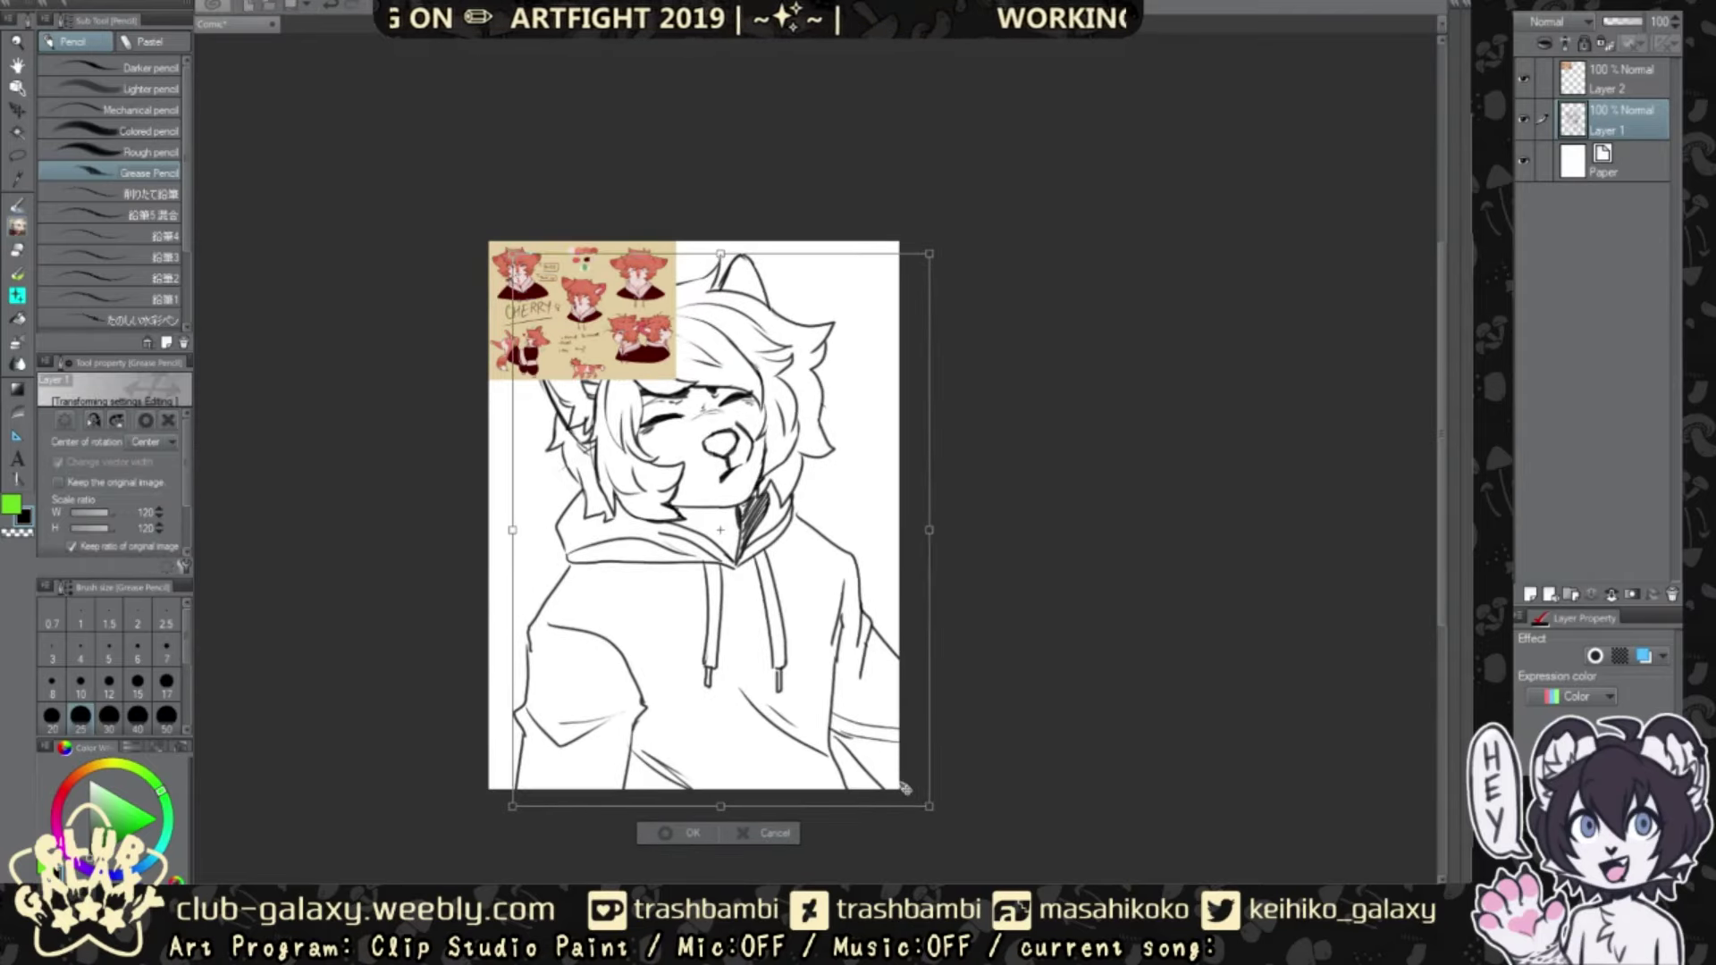
pyautogui.press('Return')
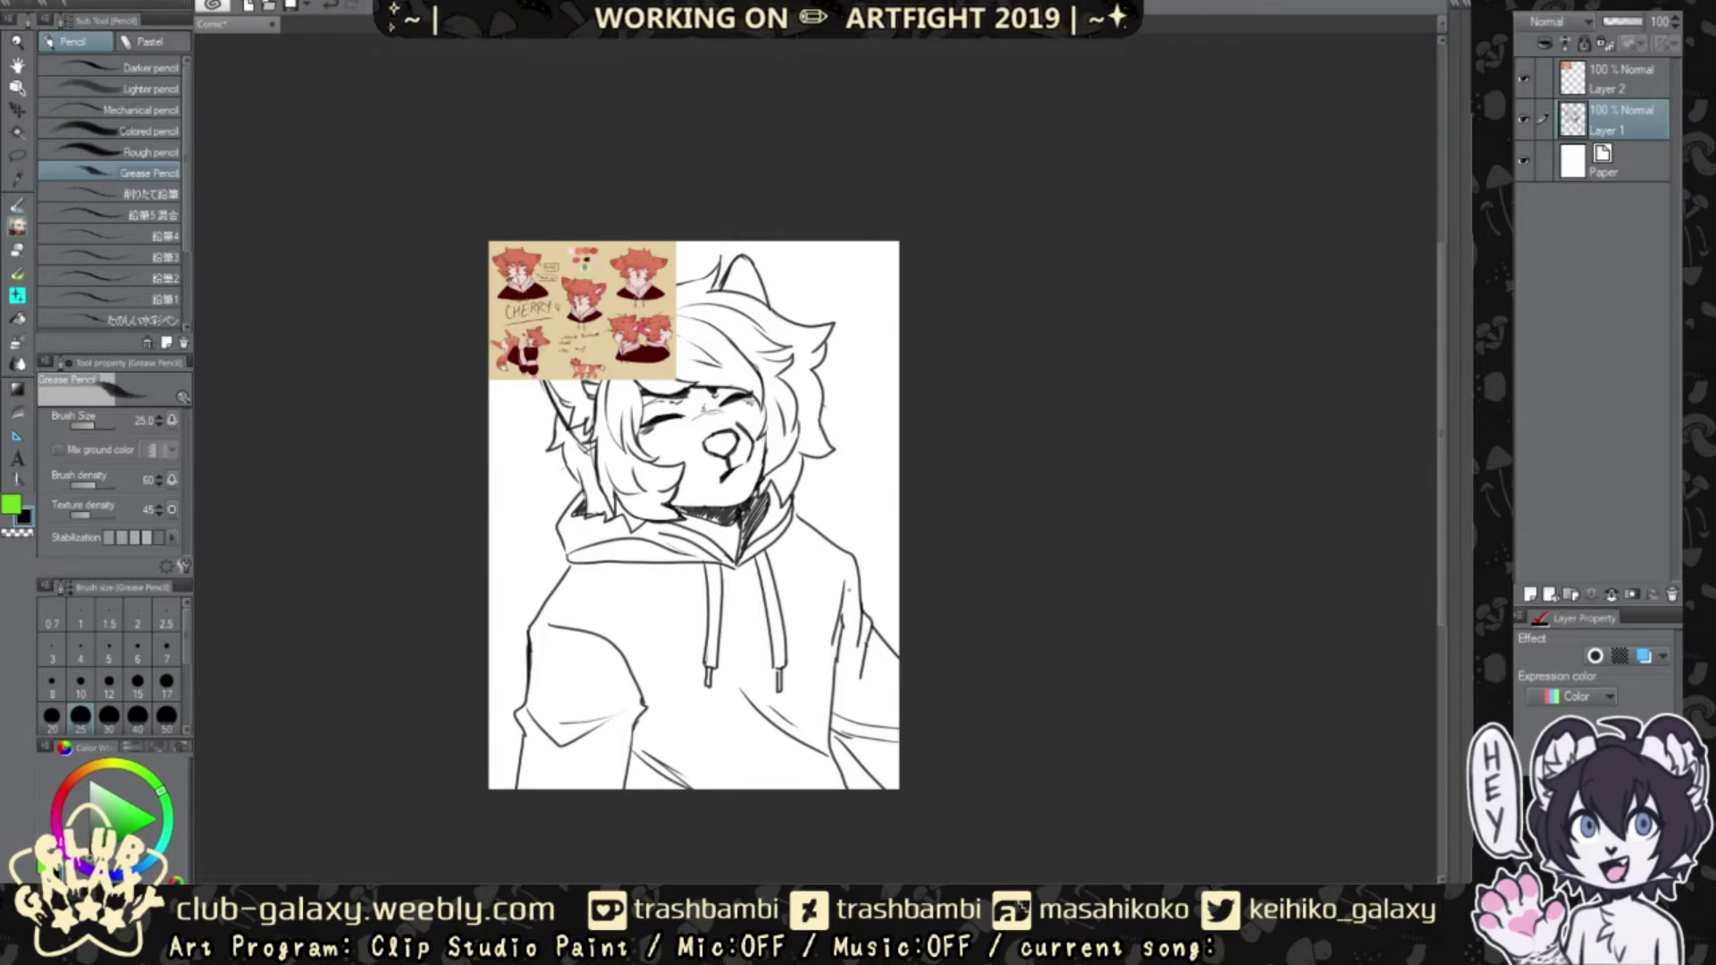
# Step: Add diagonal fold lines on the hoodie's chest and more strand lines in the hair
pyautogui.moveTo(624, 582); pyautogui.dragTo(678, 617)
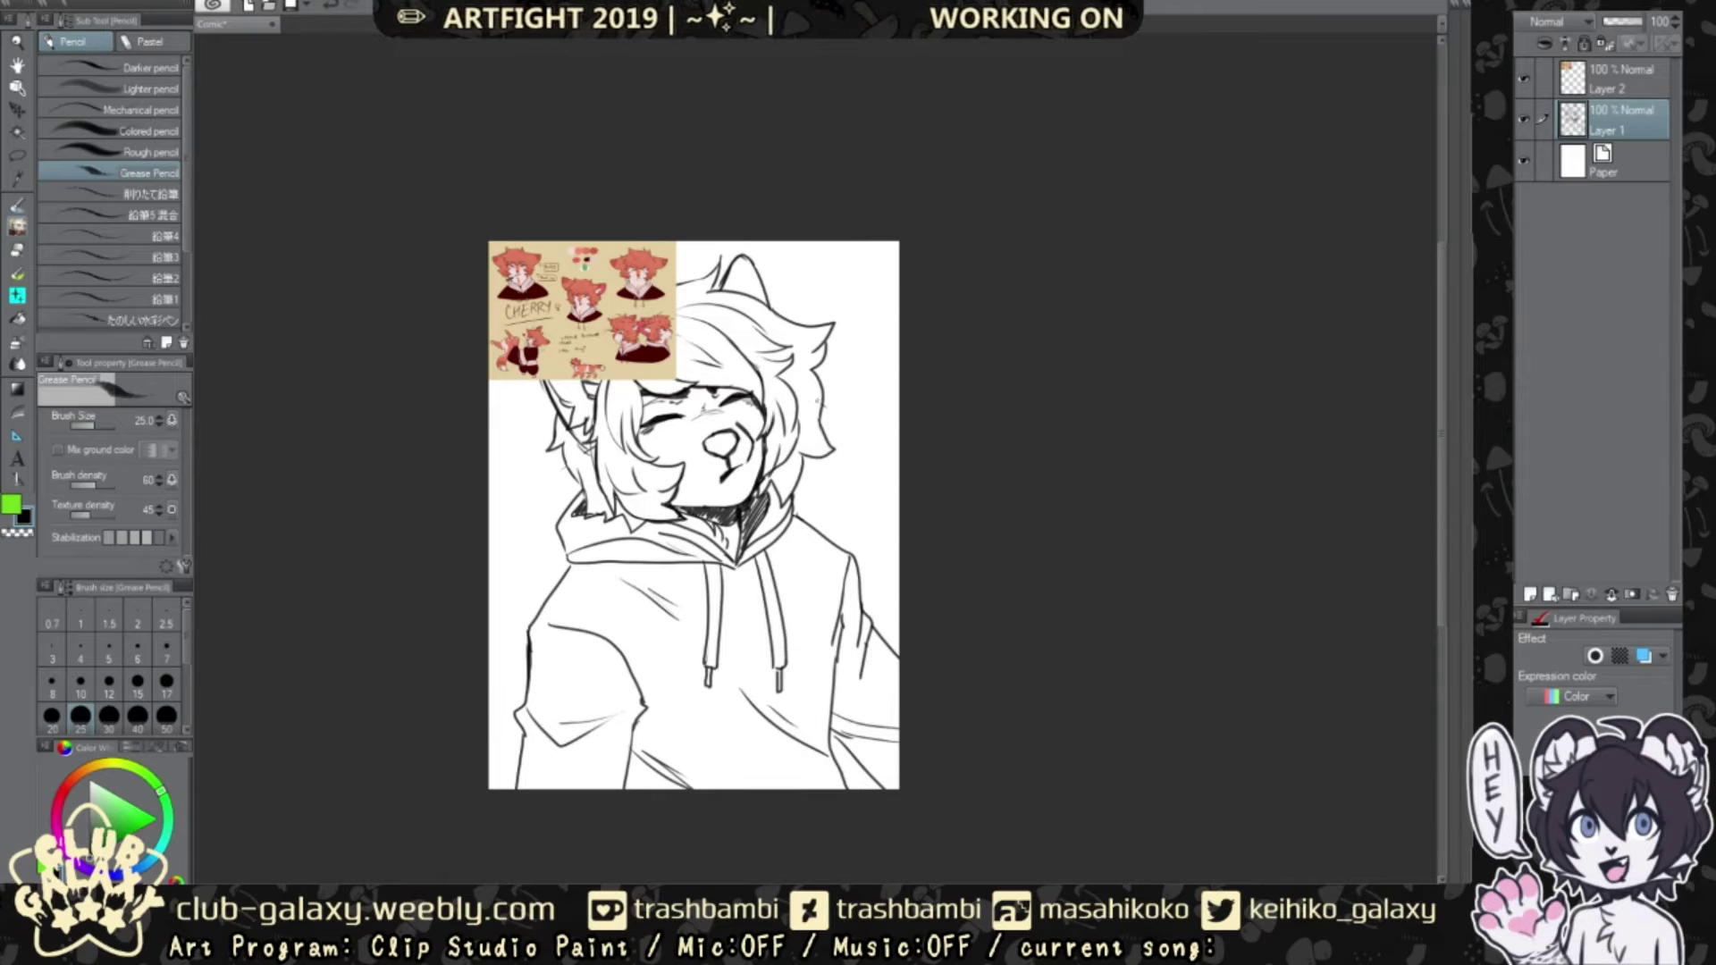
pyautogui.moveTo(753, 349); pyautogui.dragTo(794, 315)
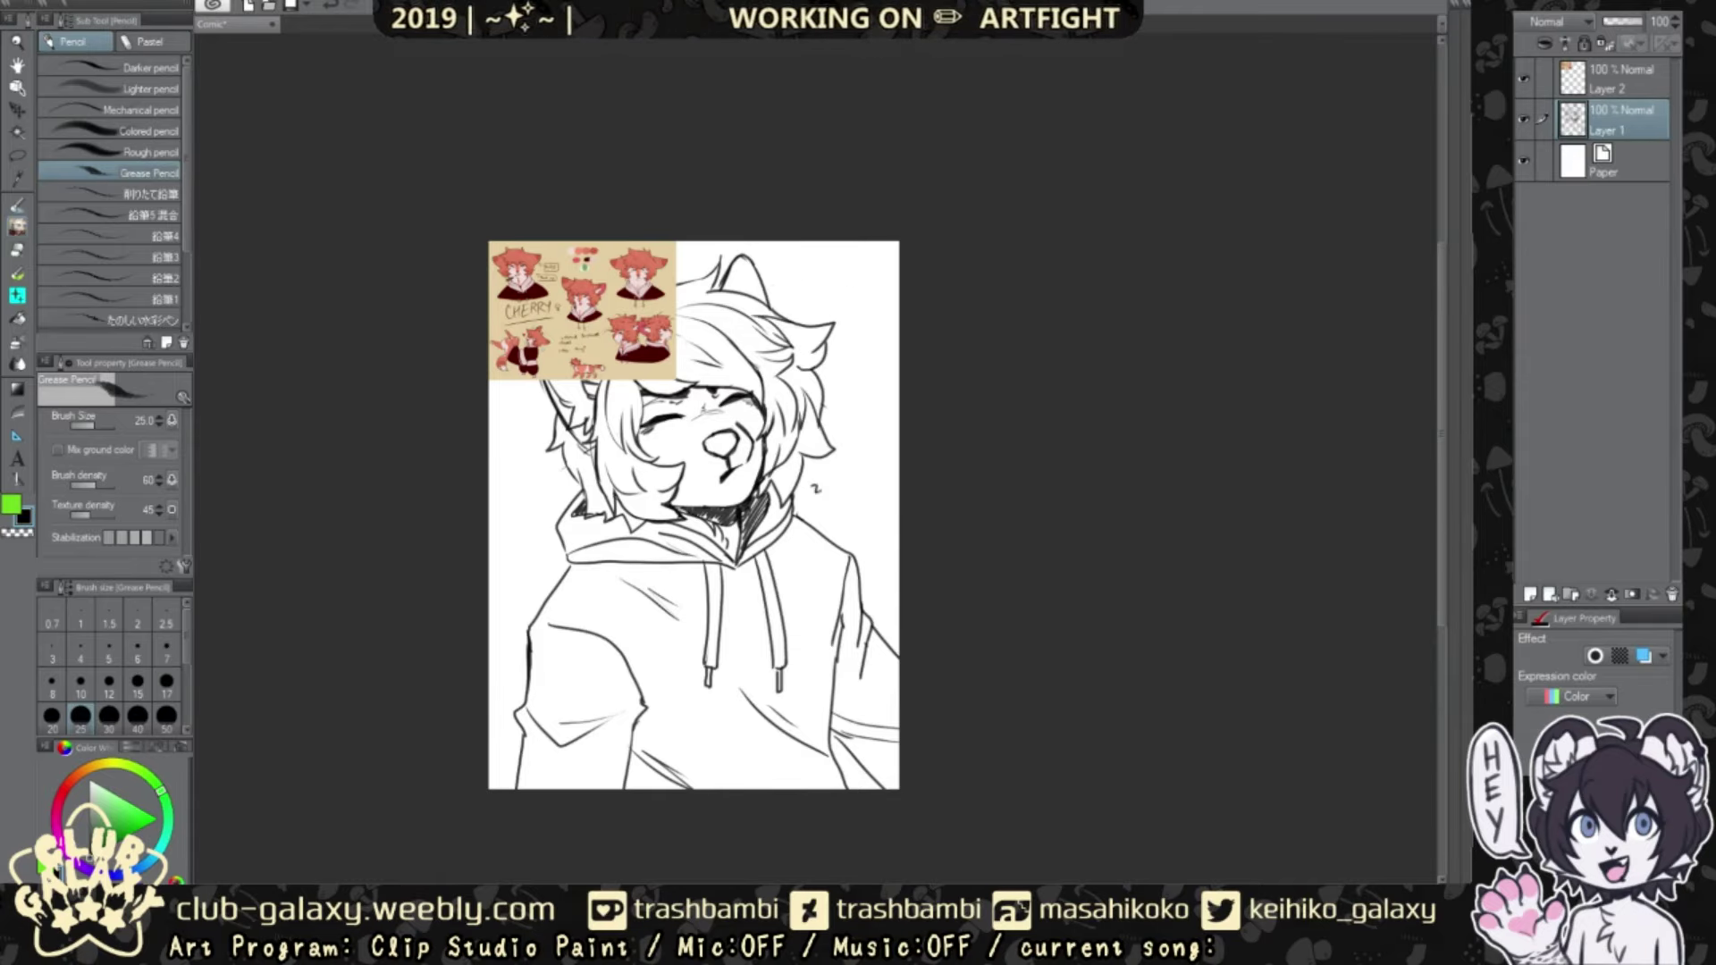
# Step: Draw a small tongue sticking out at the corner of the character's mouth
pyautogui.scroll(3, 722, 447)
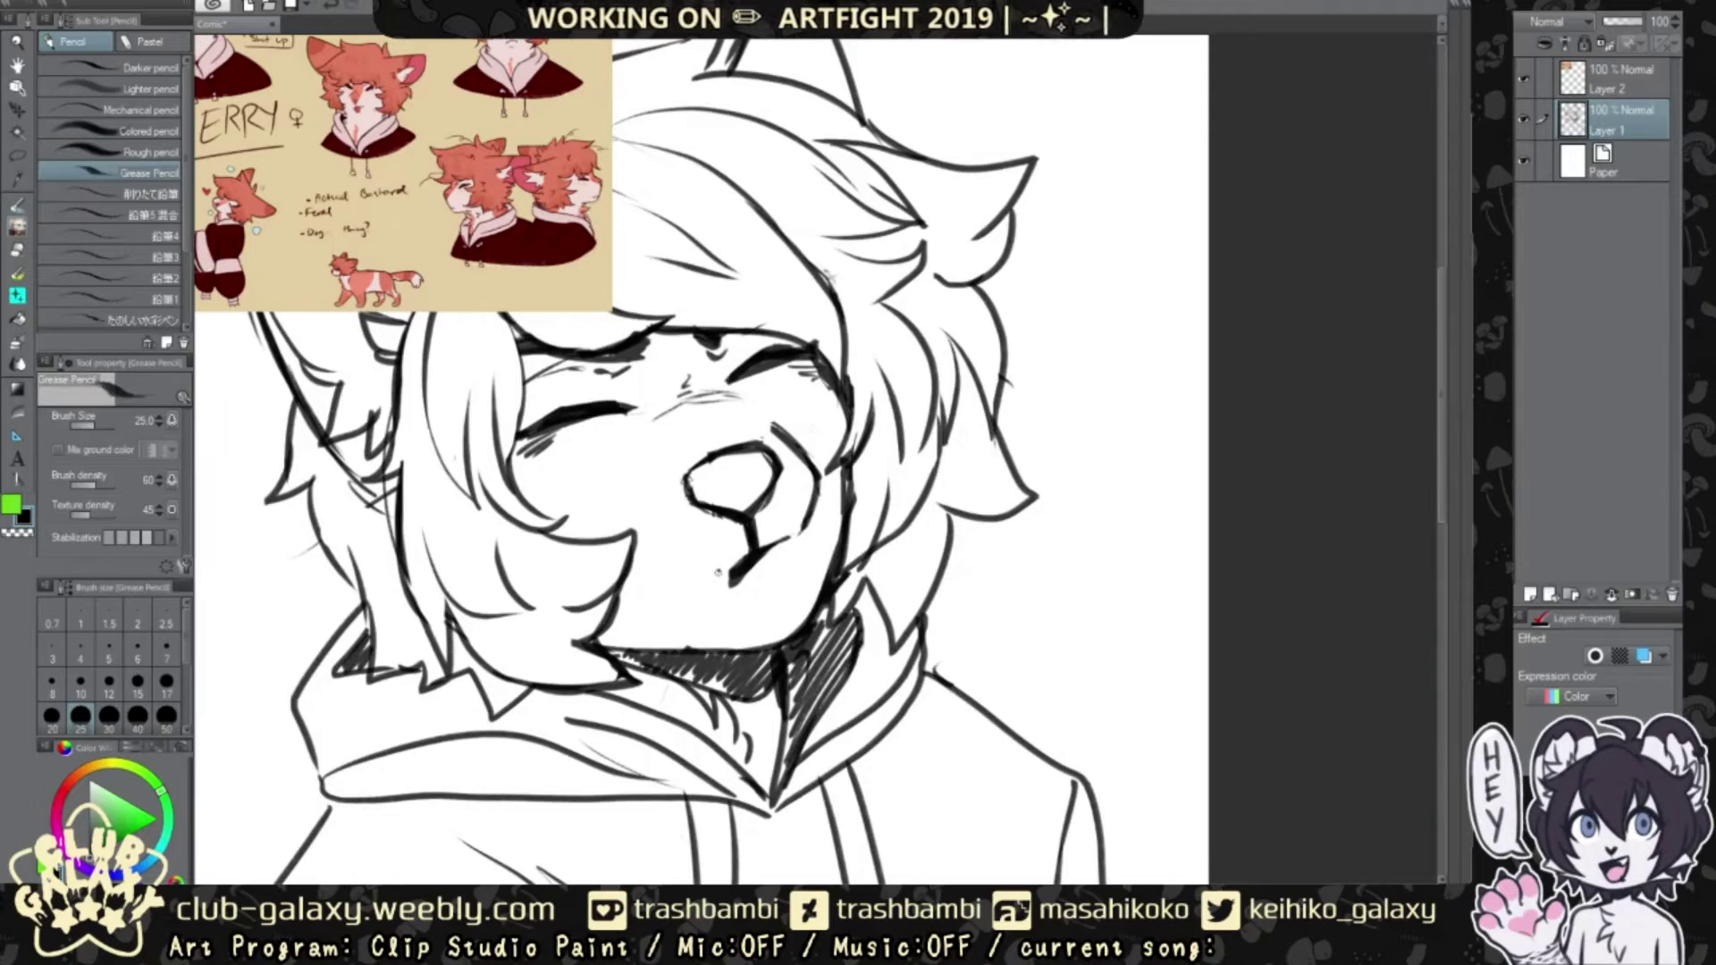
pyautogui.scroll(-5, 717, 572)
pyautogui.scroll(5, 717, 572)
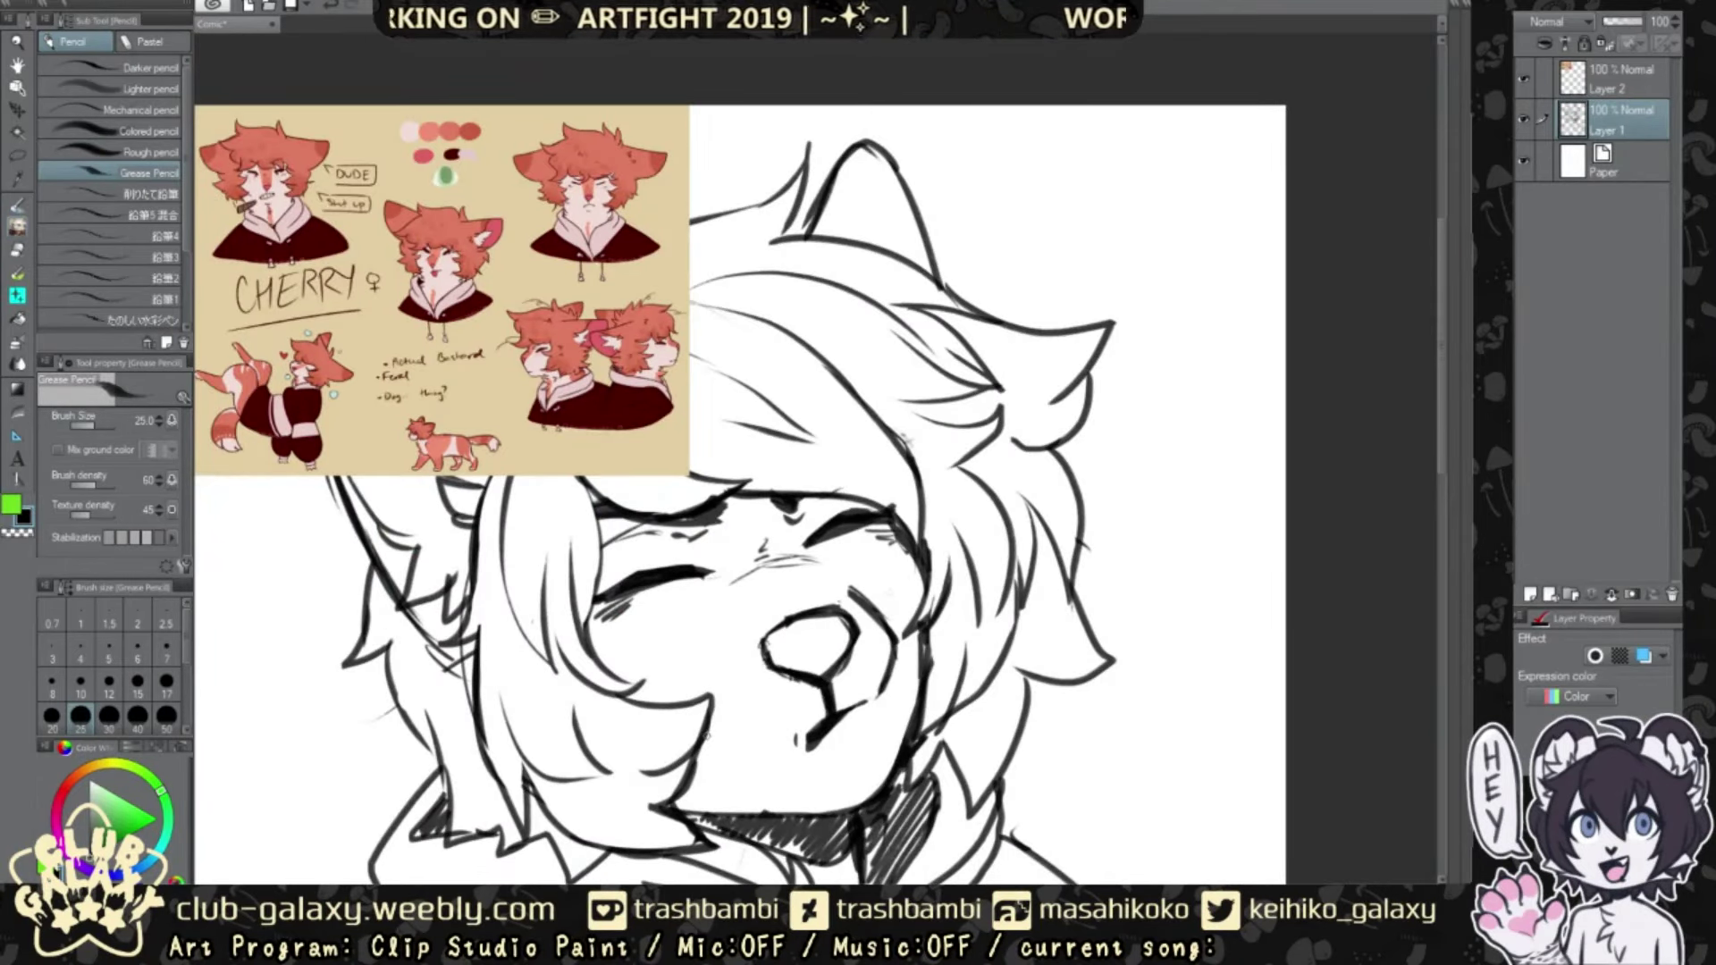
pyautogui.scroll(-4, 731, 673)
pyautogui.click(17, 132)
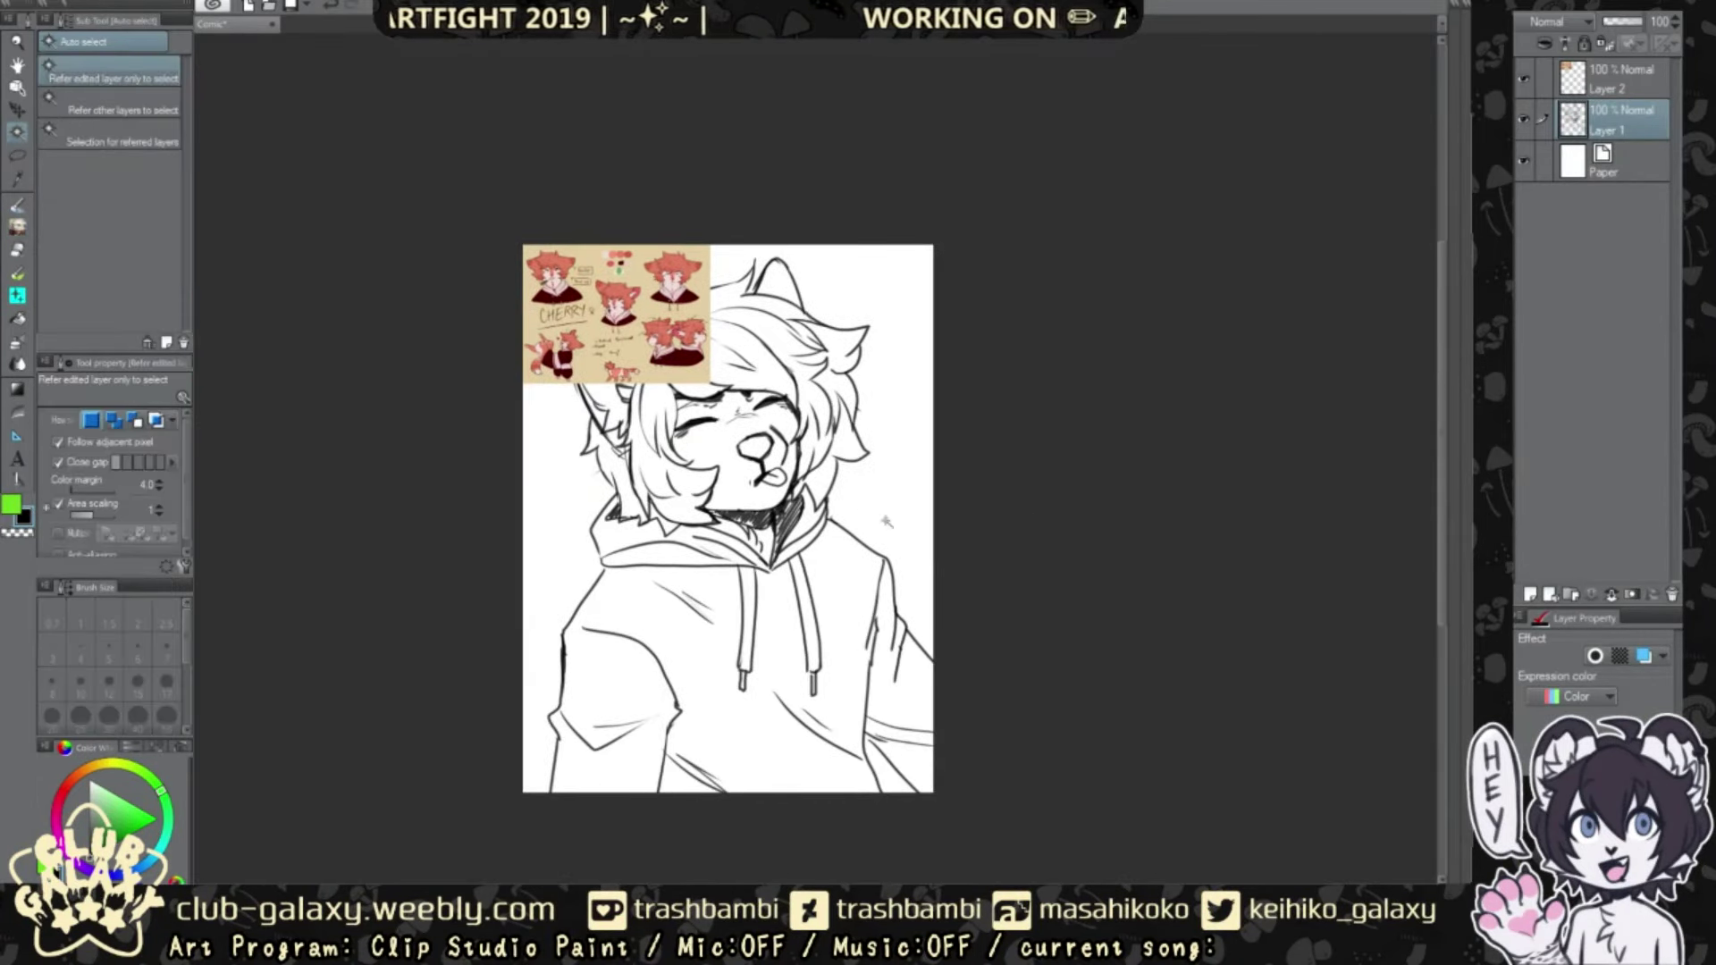
pyautogui.hotkey('ctrl', 'd')
pyautogui.click(24, 230)
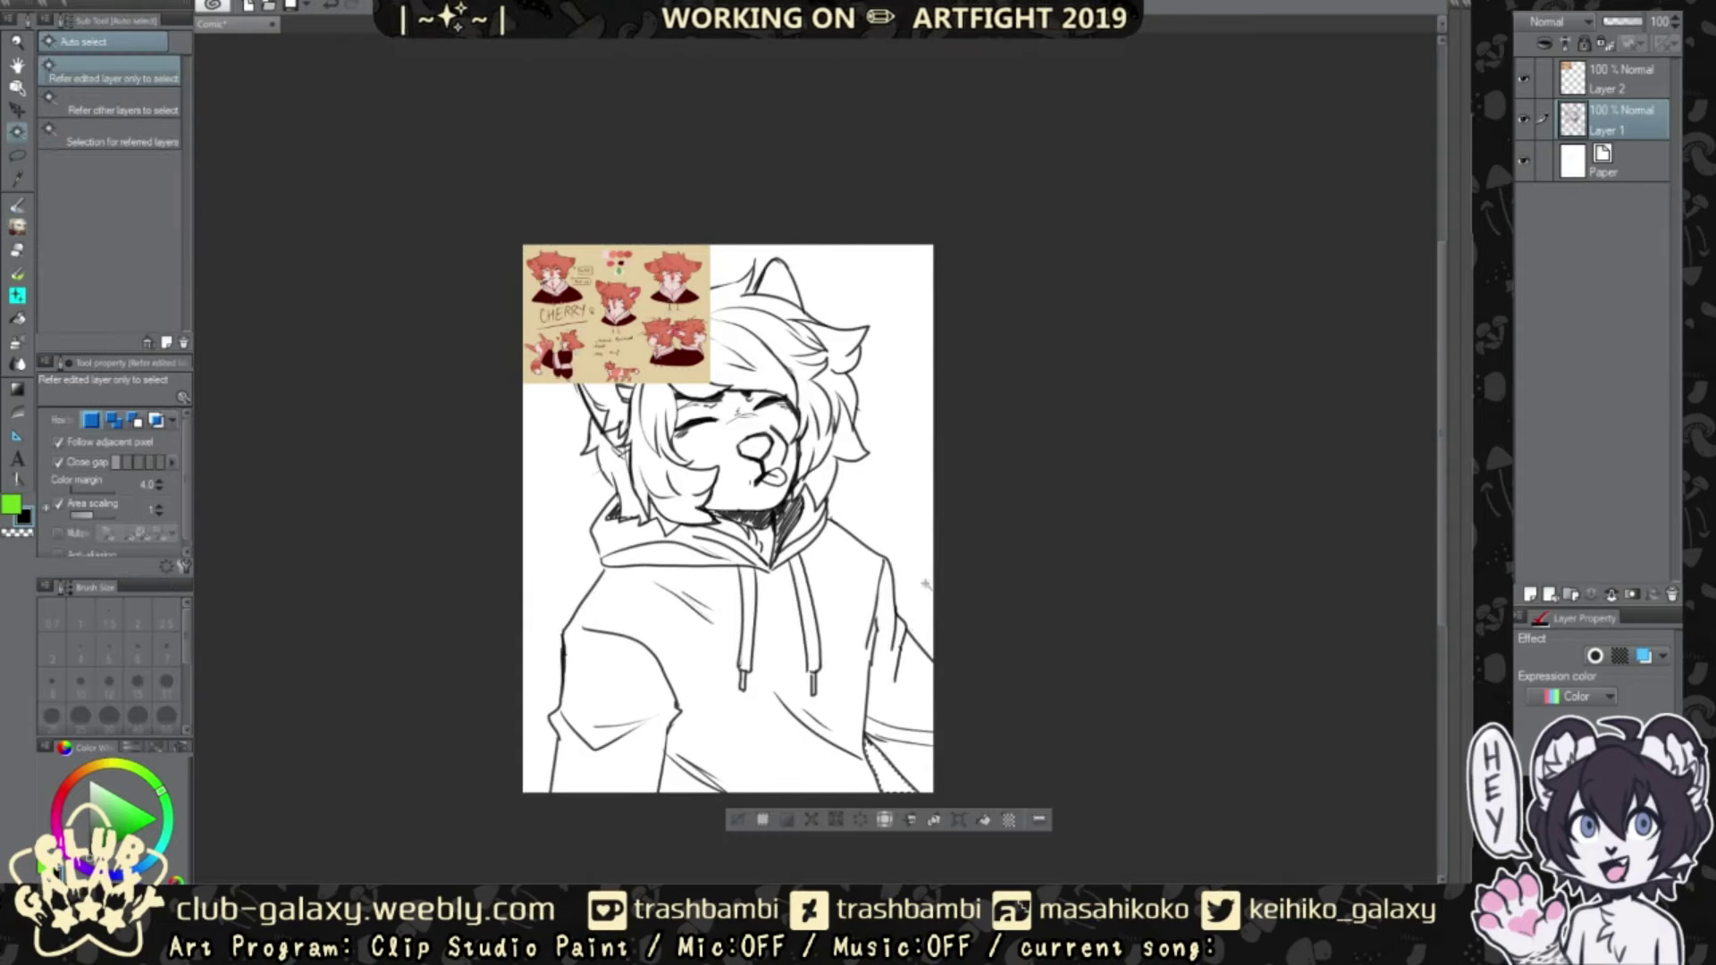
# Step: Hide the reference sheet, thicken the character's outer outline and darken the shadow at the neck
pyautogui.click(1524, 79)
pyautogui.hotkey('ctrl', 'd')
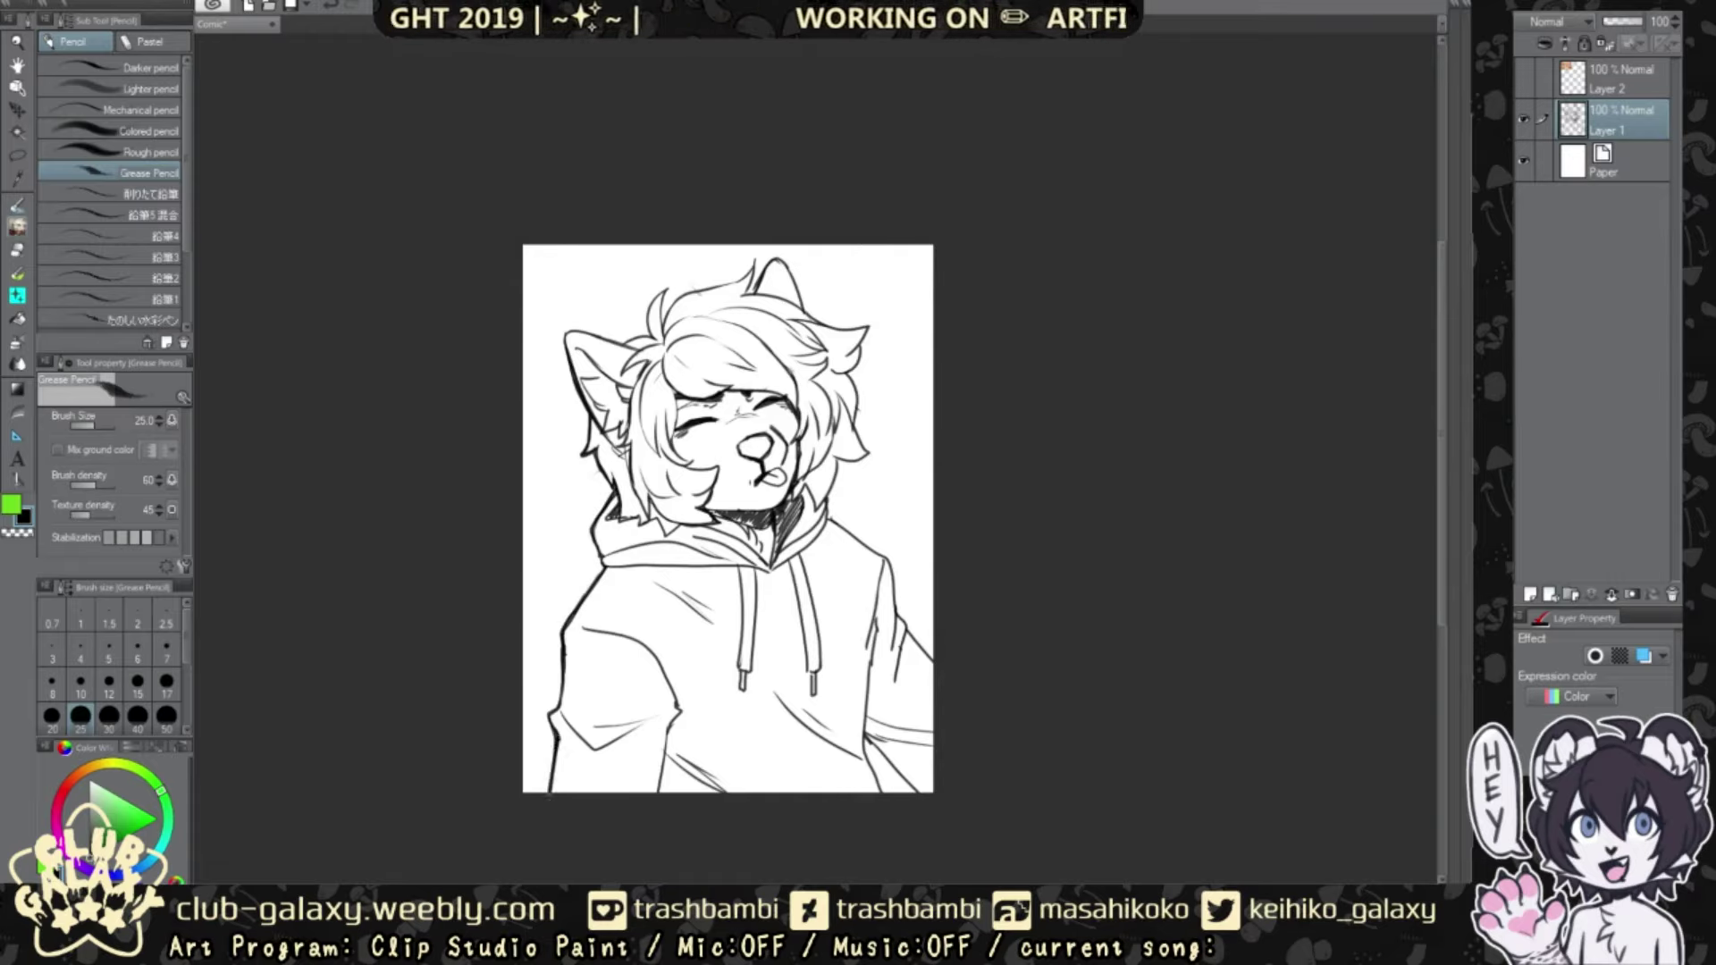
pyautogui.moveTo(869, 743); pyautogui.dragTo(926, 792)
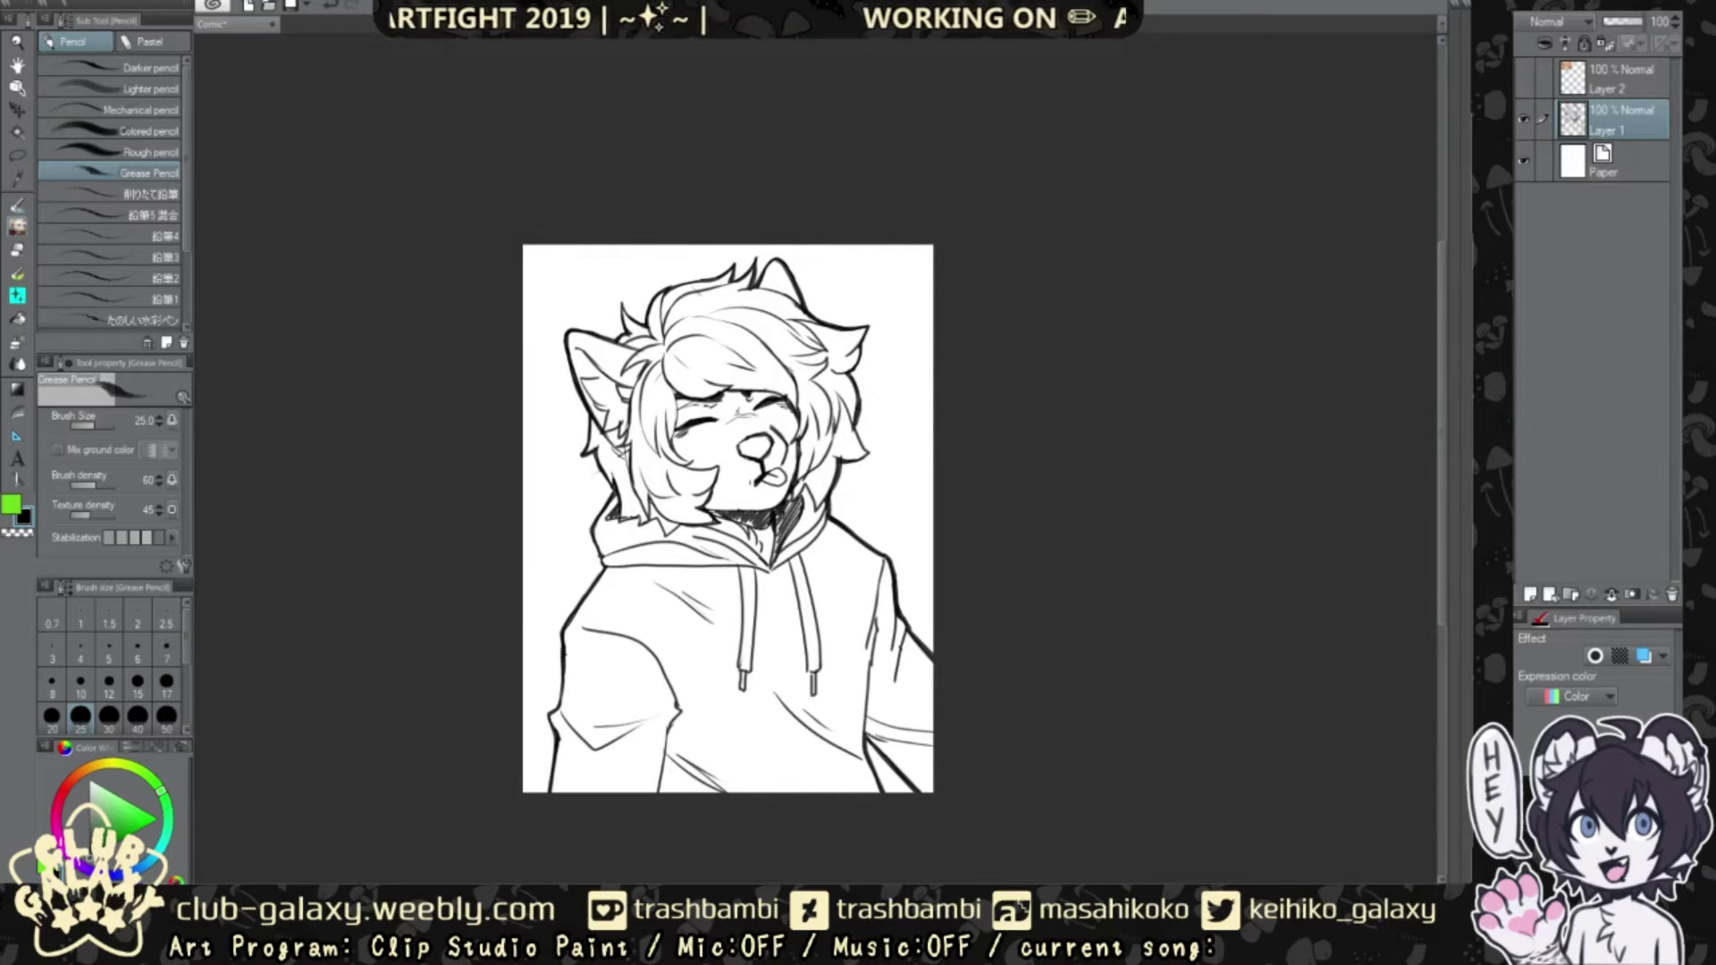
pyautogui.moveTo(800, 505); pyautogui.dragTo(776, 558)
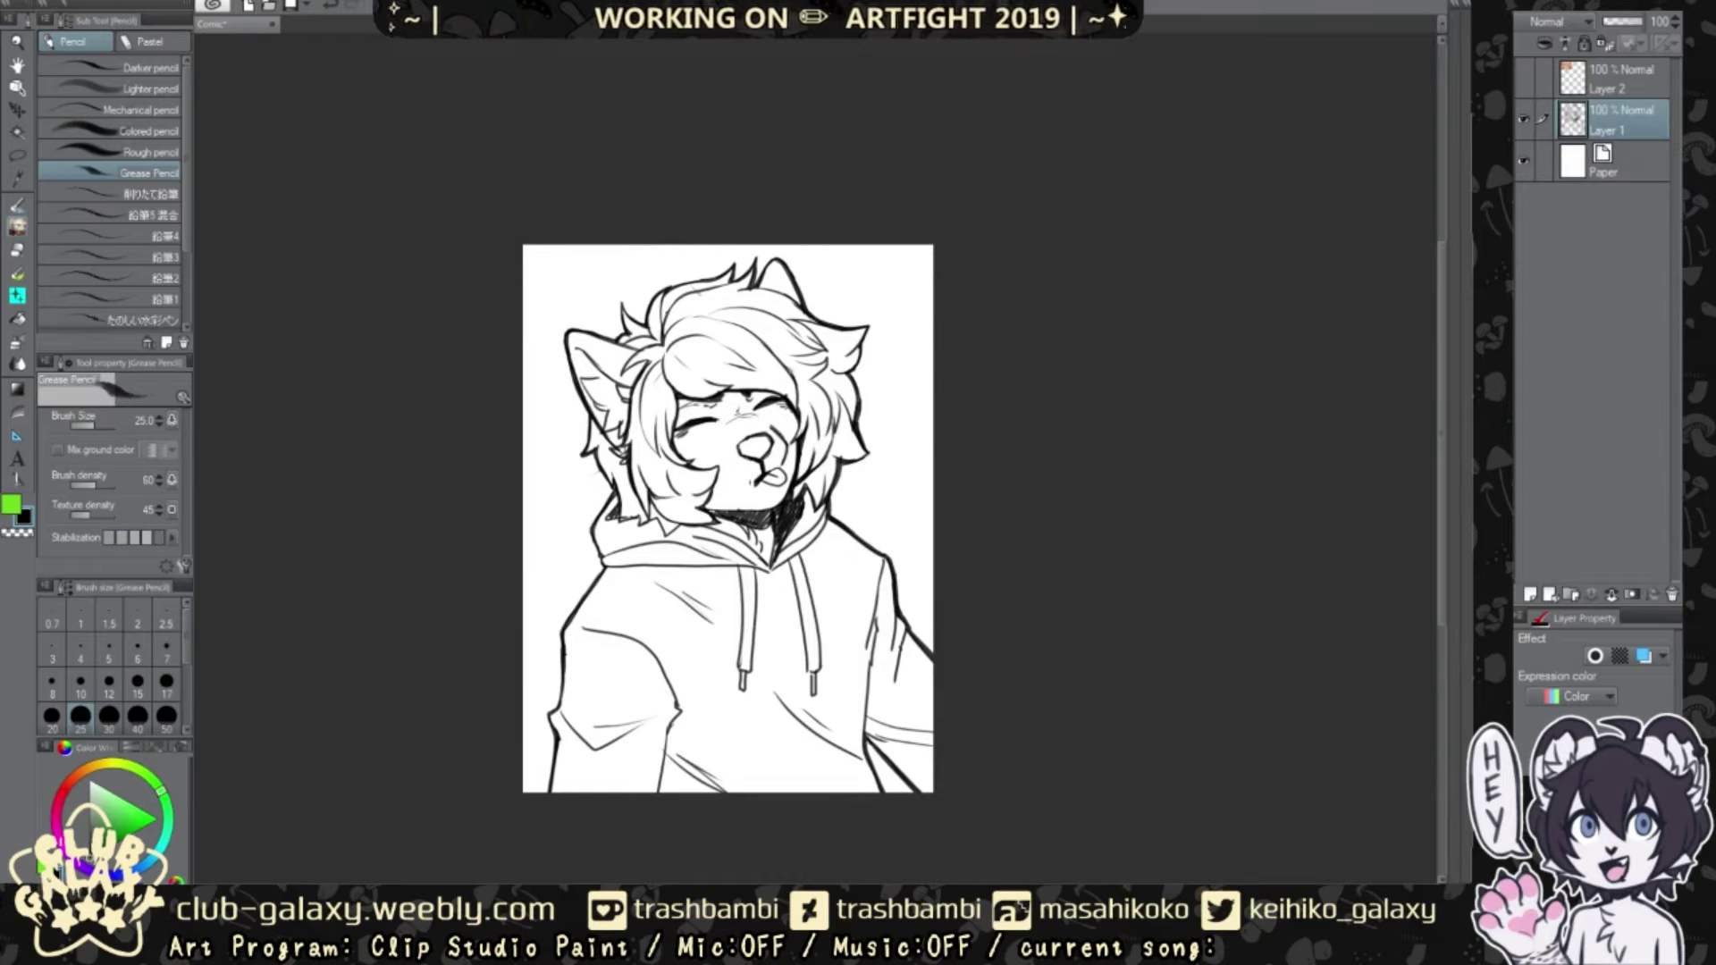
# Step: Use a selection of the area around the character to fill the silhouette with white on a new layer beneath the line art
pyautogui.press('w')
pyautogui.click(905, 696)
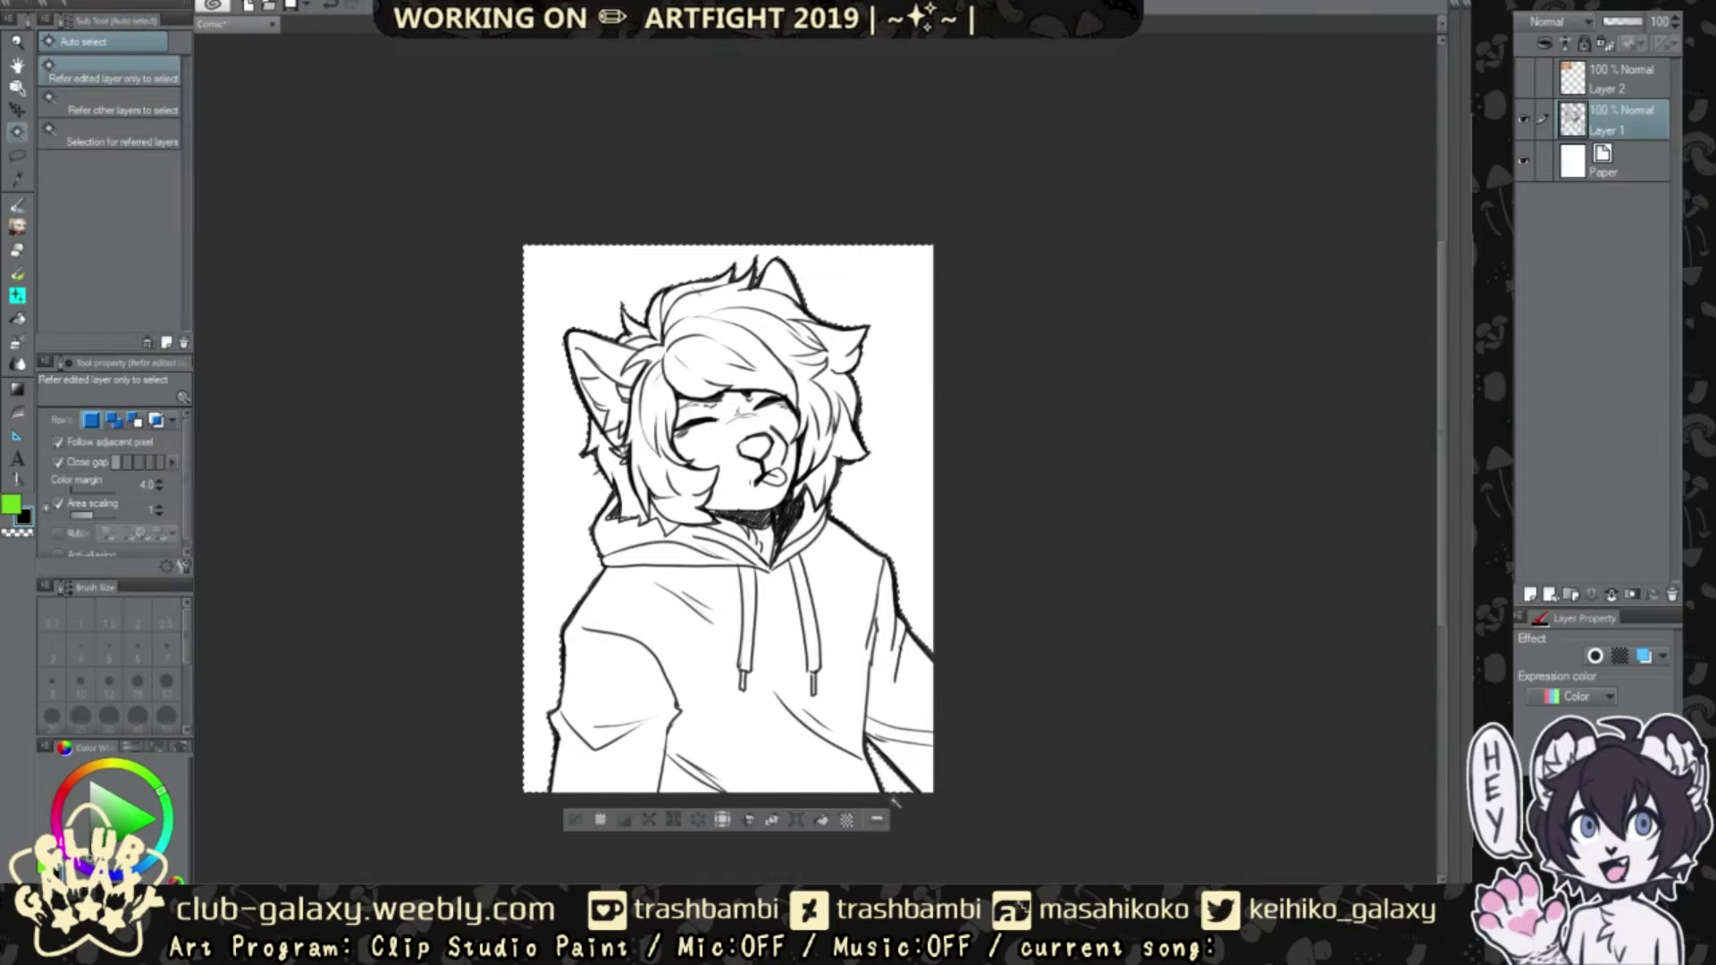
pyautogui.hotkey('ctrl', 'shift', 'n')
pyautogui.press('g')
pyautogui.click(759, 655)
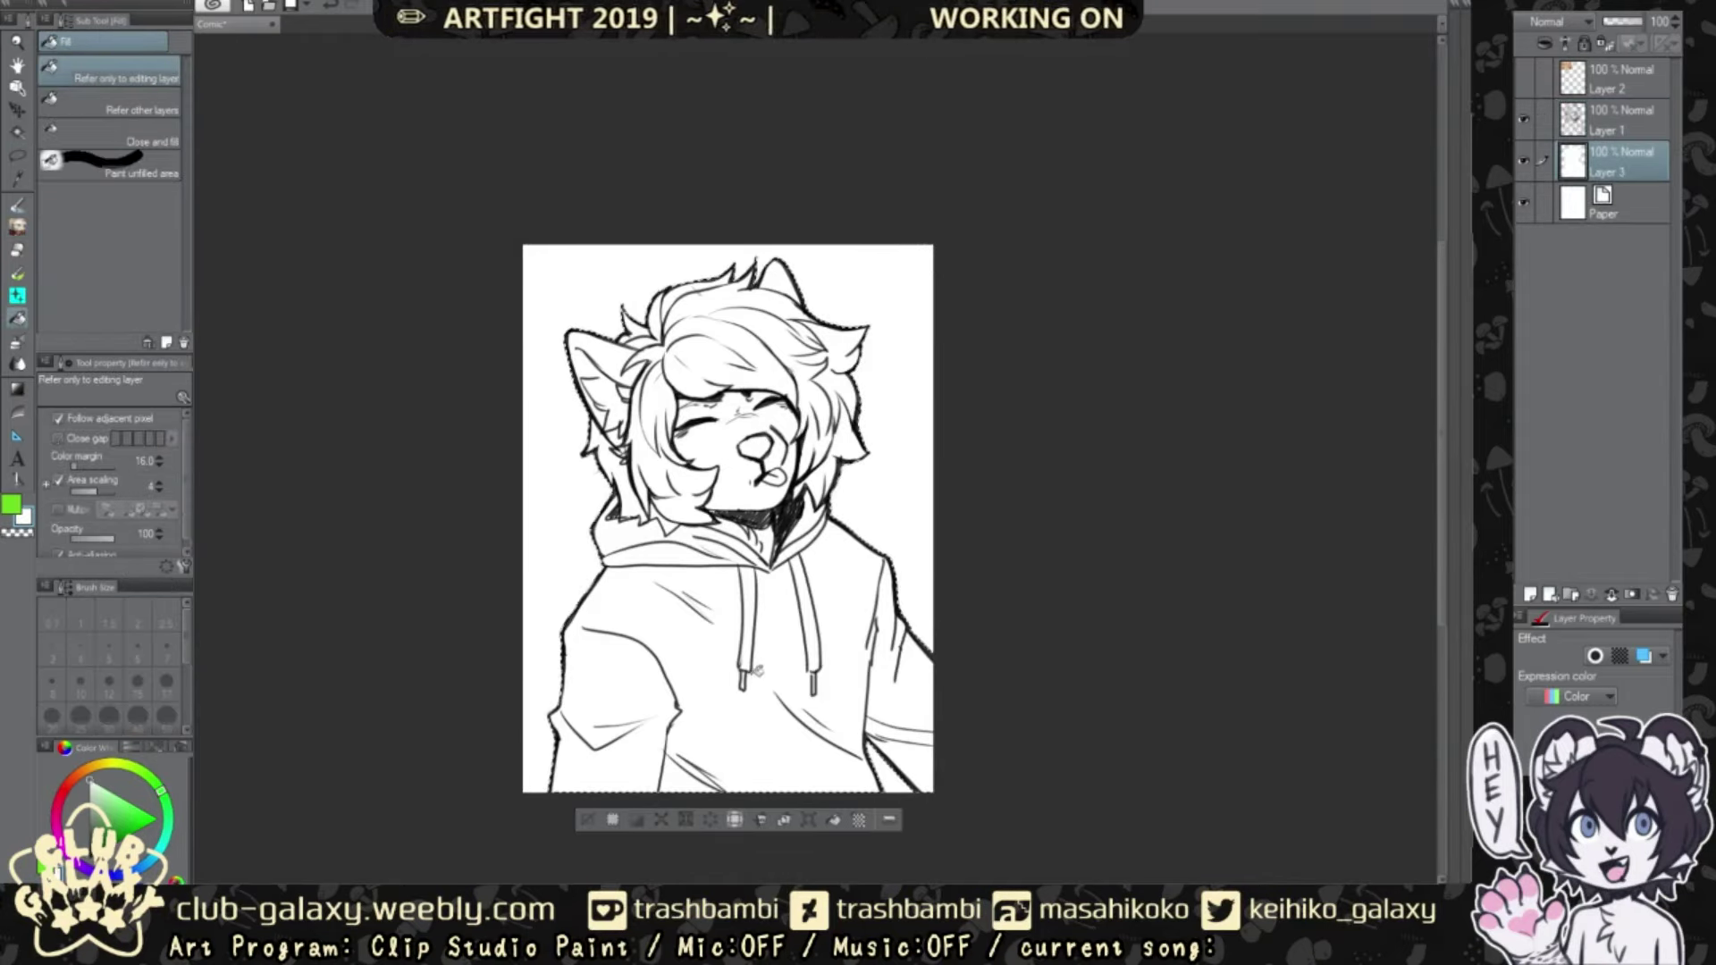
pyautogui.hotkey('ctrl', 'd')
# Step: Show the reference sheet again and sample the salmon fur colour from its palette
pyautogui.click(1524, 78)
pyautogui.click(1609, 80)
pyautogui.keyDown('alt'); pyautogui.click(631, 255); pyautogui.keyUp('alt')
pyautogui.scroll(5, 667, 286)
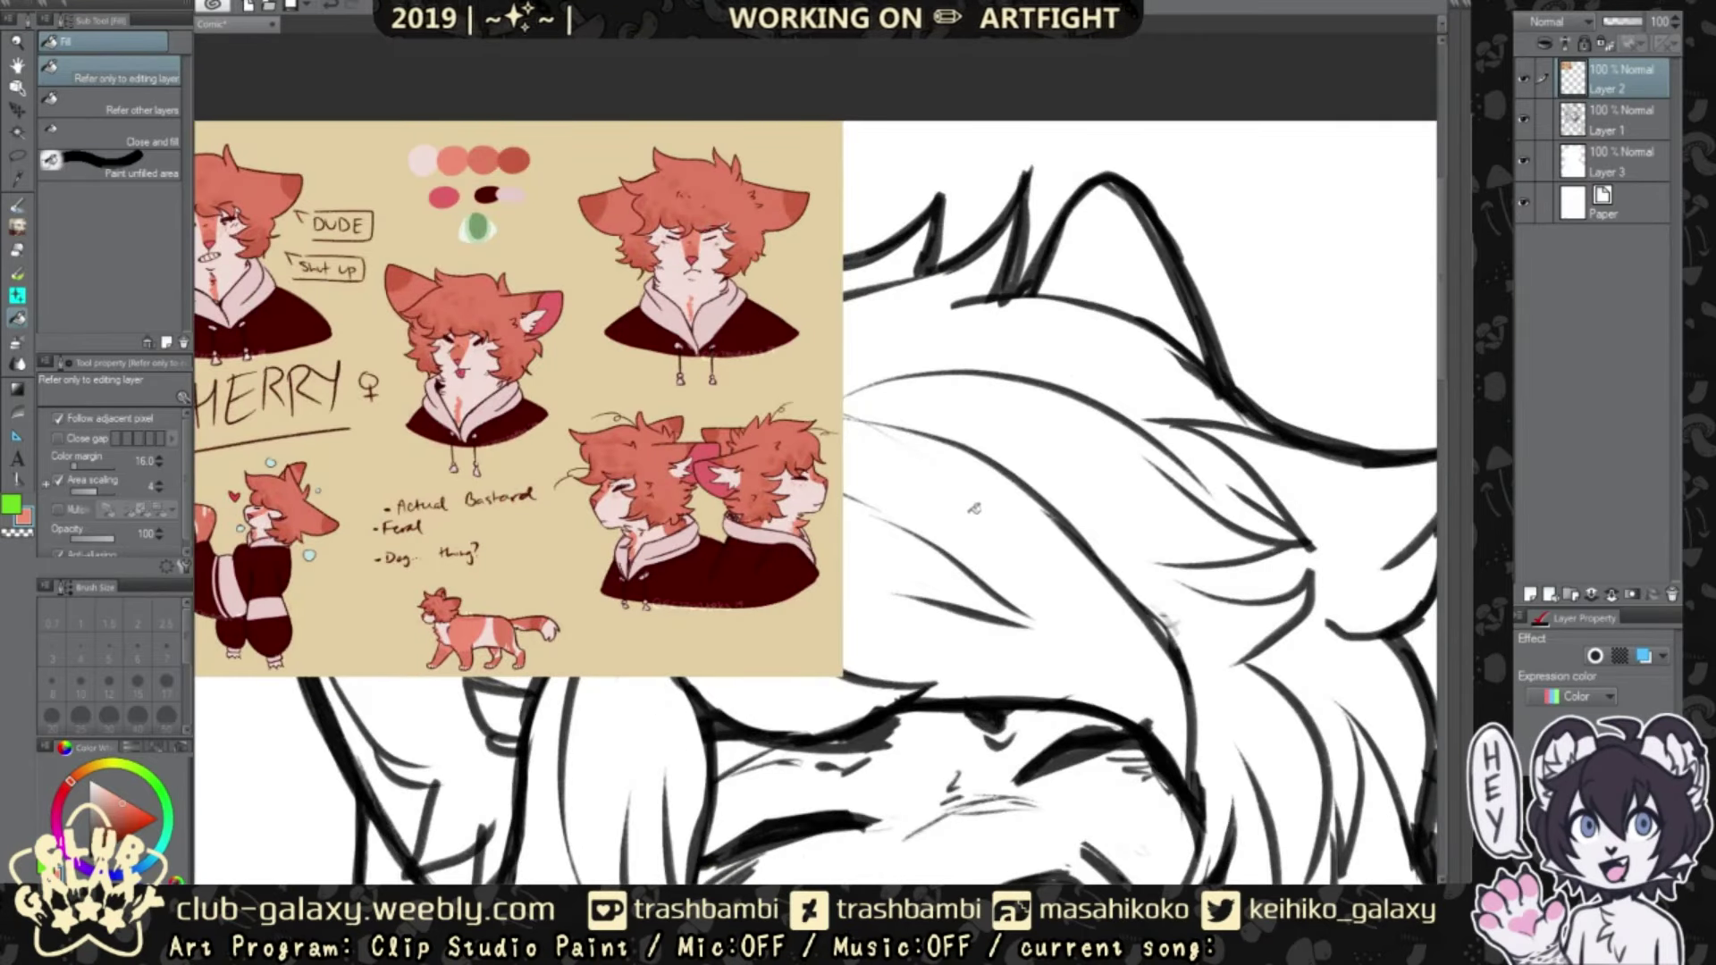
pyautogui.scroll(-5, 975, 508)
# Step: Create a layer in a folder clipped to the white silhouette and paint the whole character salmon
pyautogui.press('p')
pyautogui.click(1632, 170)
pyautogui.hotkey('ctrl', 'shift', 'n')
pyautogui.hotkey('ctrl', 'g')
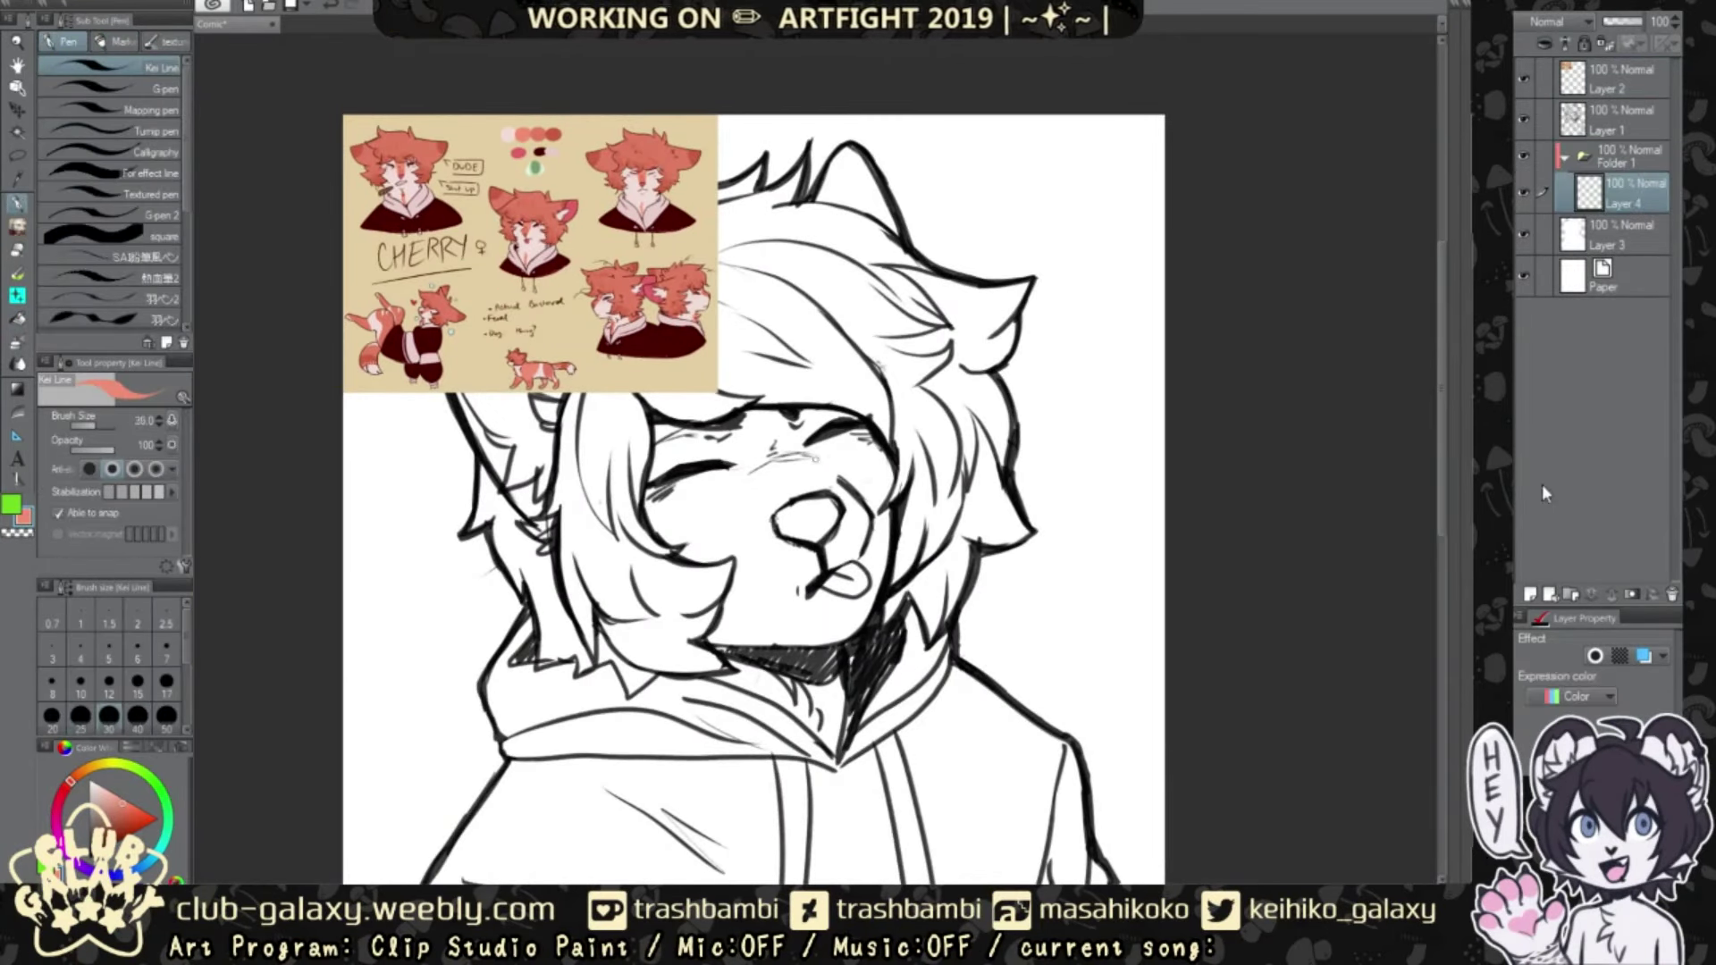
pyautogui.moveTo(1100, 599); pyautogui.dragTo(300, 307)
pyautogui.scroll(-3, 858, 501)
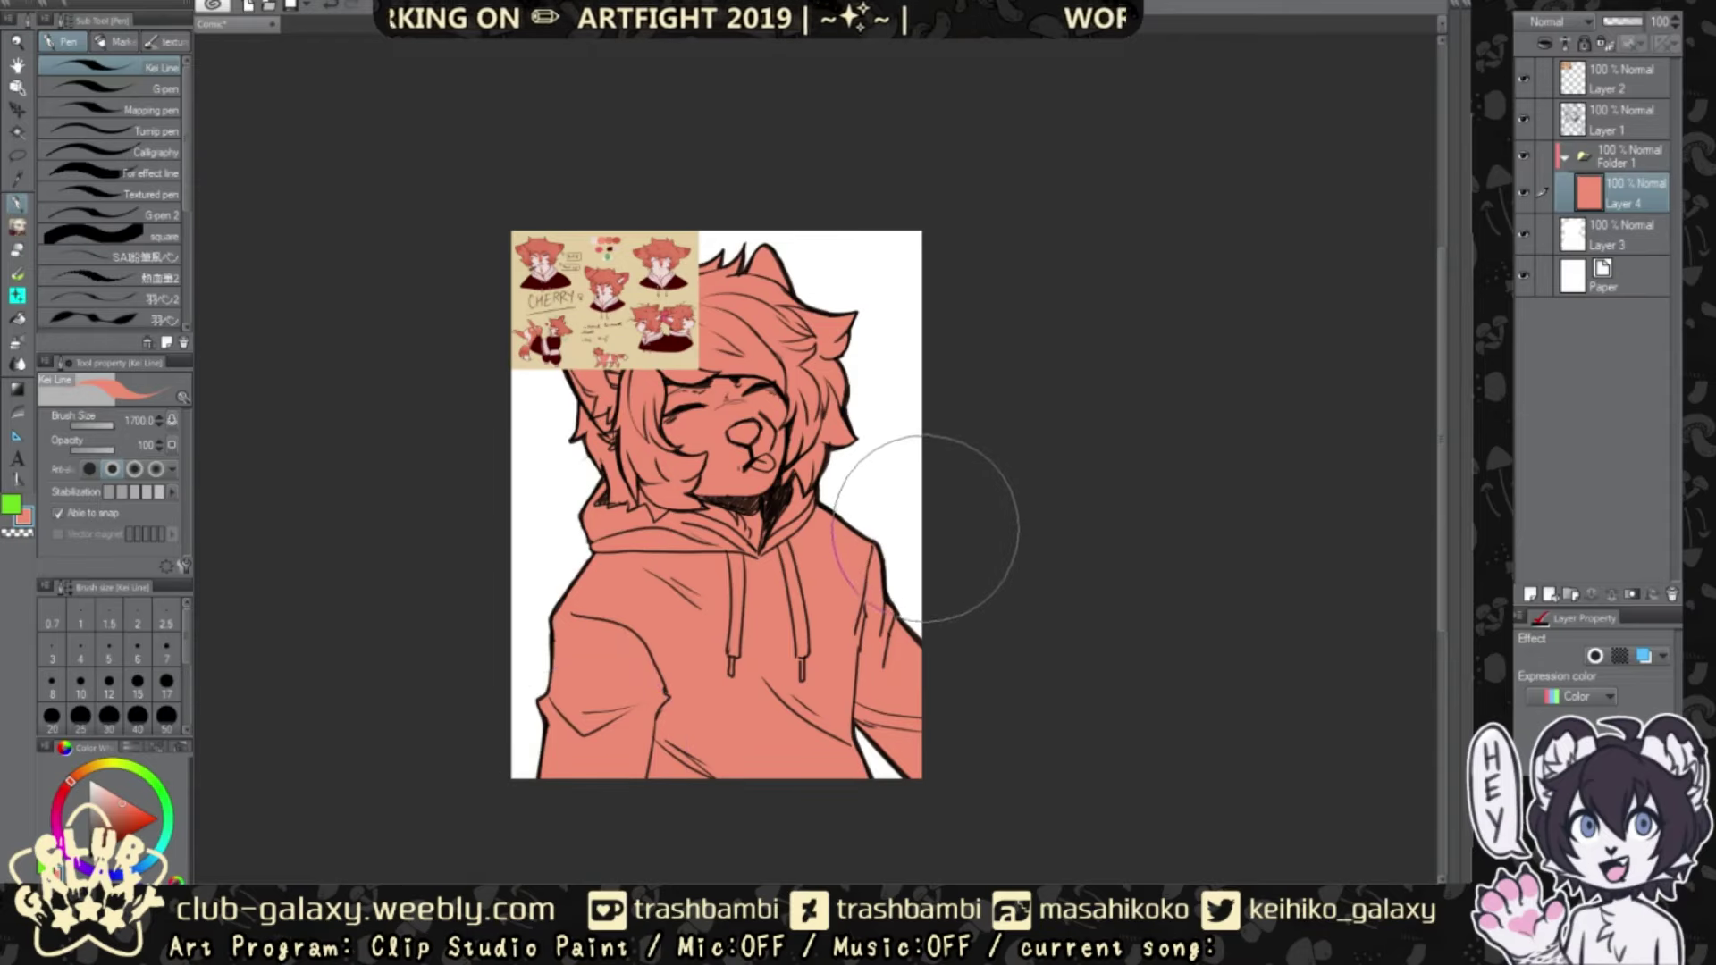
# Step: Paint the hoodie's torso and sleeves dark maroon on a new layer
pyautogui.hotkey('ctrl', 'shift', 'n')
pyautogui.moveTo(885, 639); pyautogui.dragTo(706, 634)
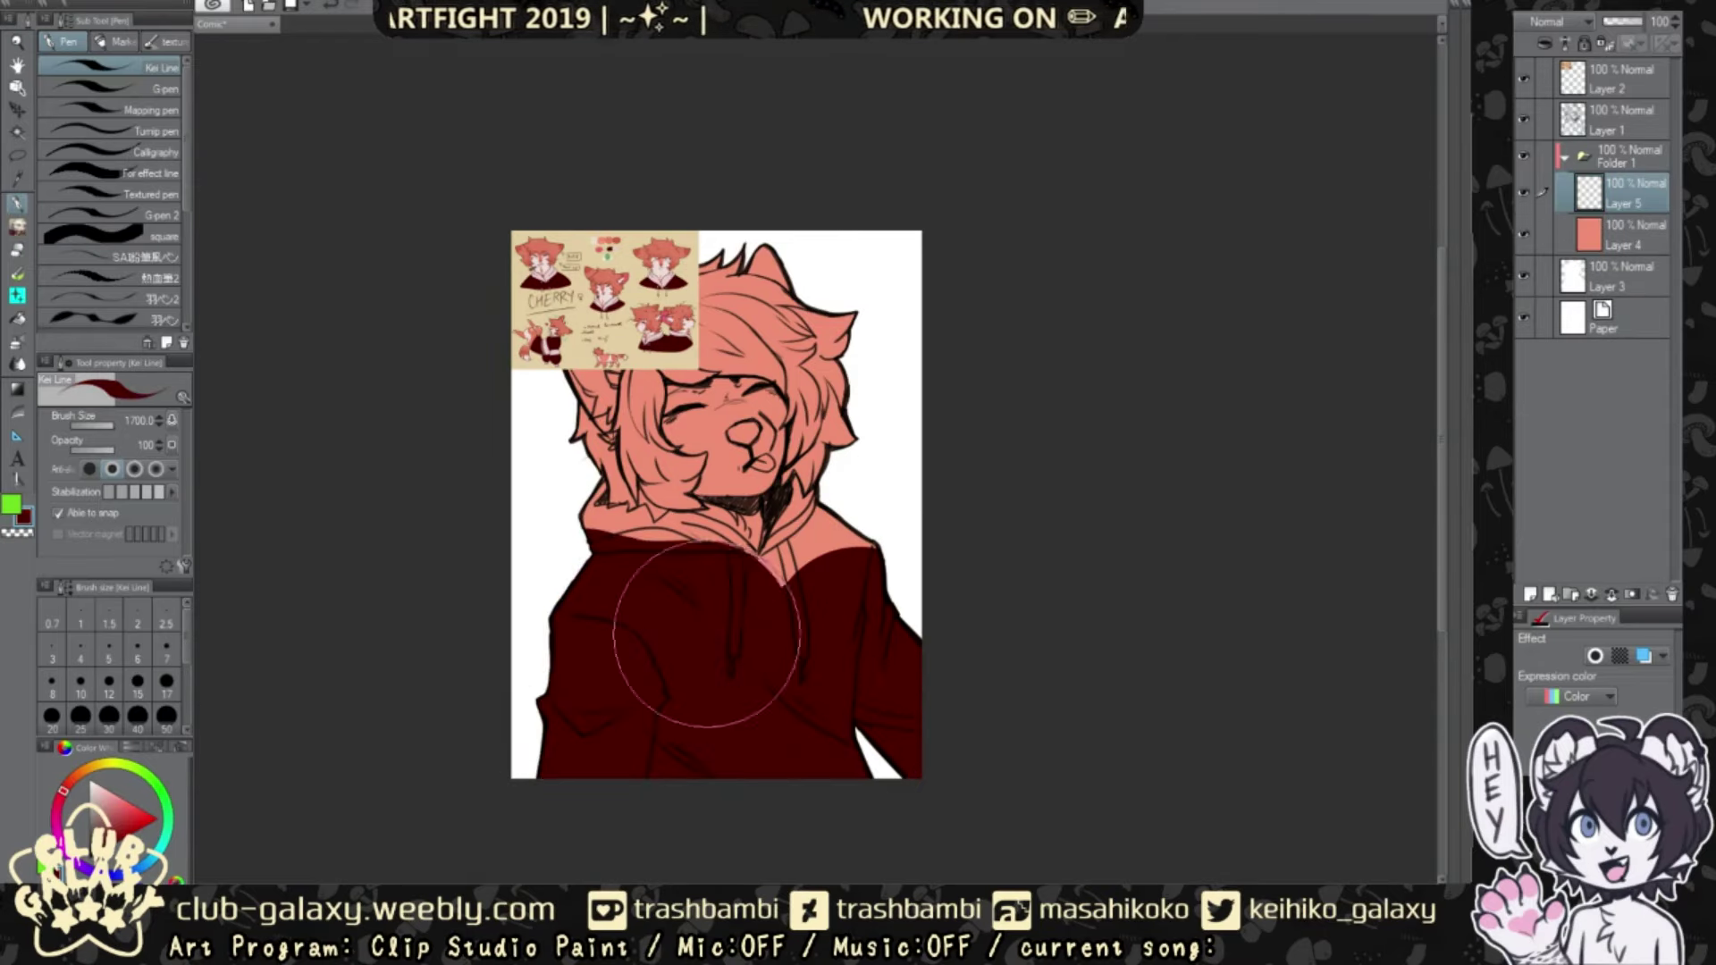
# Step: Paint the hood pale pink on a new layer and clean up the maroon around it with the Hard eraser
pyautogui.hotkey('ctrl', 'shift', 'n')
pyautogui.scroll(5, 595, 487)
pyautogui.moveTo(626, 496)
pyautogui.mouseDown()
pyautogui.moveTo(568, 661)
pyautogui.moveTo(726, 782)
pyautogui.moveTo(1252, 795)
pyautogui.moveTo(1358, 742)
pyautogui.mouseUp()
pyautogui.moveTo(1359, 742); pyautogui.dragTo(1073, 755)
pyautogui.moveTo(1162, 626)
pyautogui.mouseDown()
pyautogui.moveTo(1113, 702)
pyautogui.moveTo(1162, 590)
pyautogui.moveTo(1099, 518)
pyautogui.mouseUp()
pyautogui.moveTo(983, 795)
pyautogui.mouseDown()
pyautogui.moveTo(643, 697)
pyautogui.moveTo(554, 697)
pyautogui.moveTo(418, 655)
pyautogui.moveTo(340, 660)
pyautogui.mouseUp()
pyautogui.press('g')
pyautogui.click(536, 760)
pyautogui.press('e')
pyautogui.click(1623, 234)
pyautogui.scroll(-5, 983, 617)
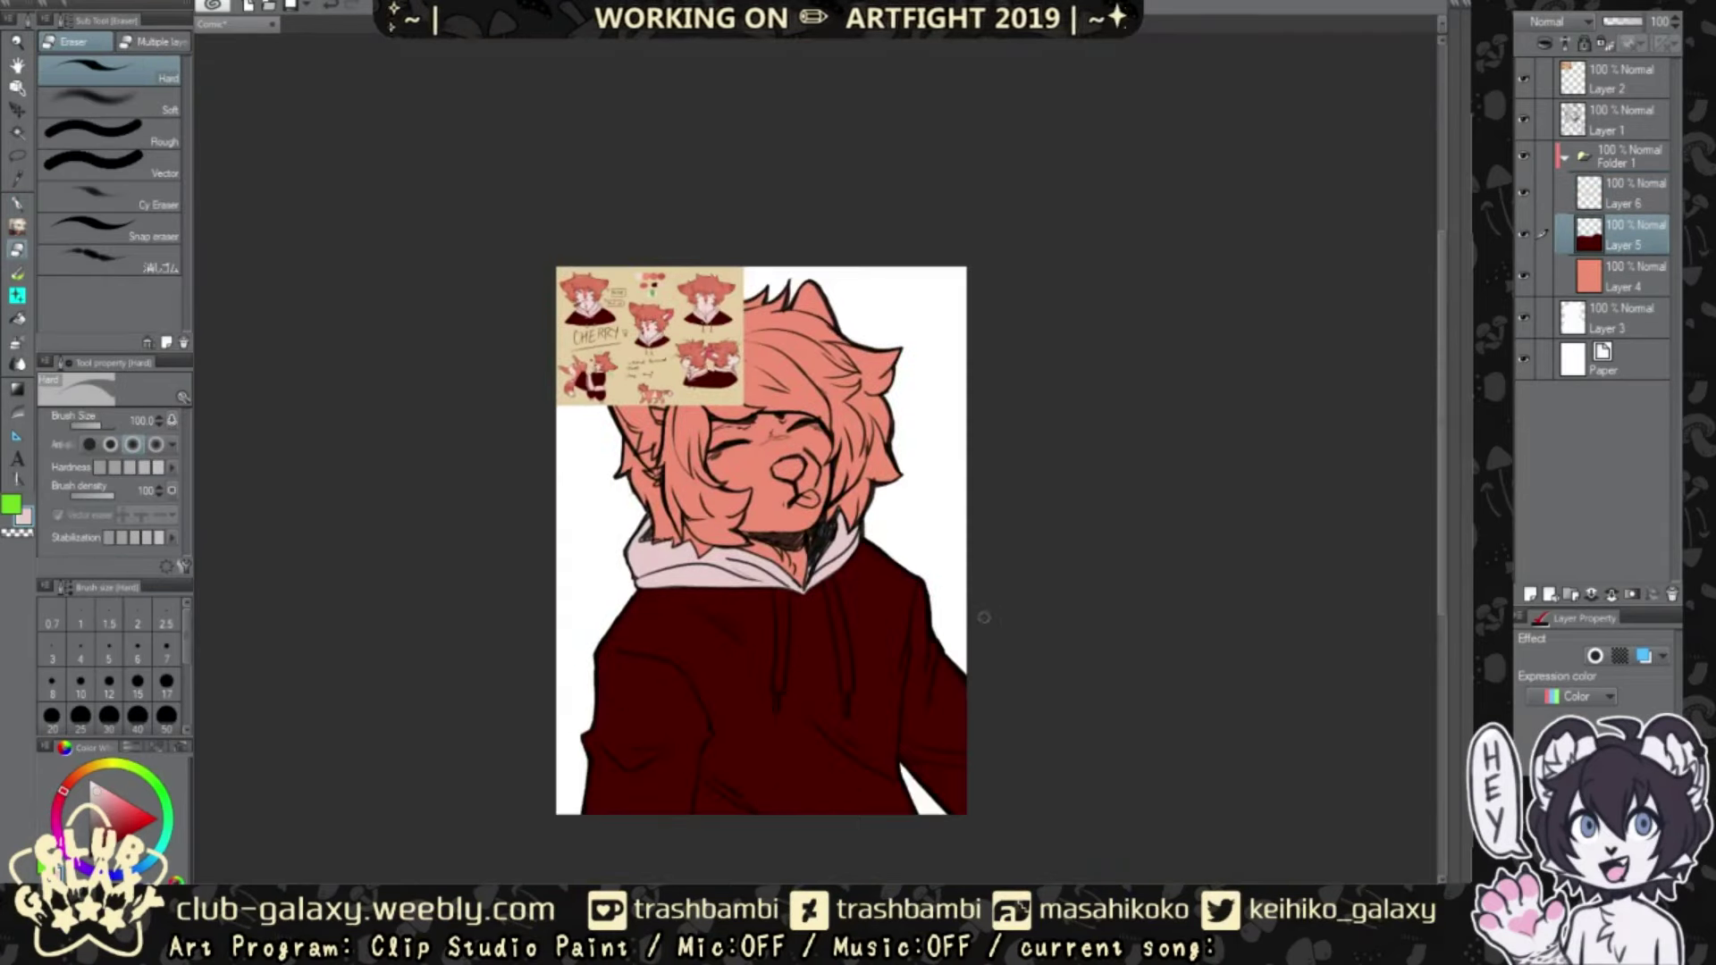
# Step: Outline and fill a pale pink band across the hoodie's waist on the hood's layer
pyautogui.scroll(3, 984, 617)
pyautogui.scroll(-3, 804, 581)
pyautogui.press('p')
pyautogui.click(1622, 192)
pyautogui.moveTo(809, 706)
pyautogui.mouseDown()
pyautogui.moveTo(616, 715)
pyautogui.moveTo(809, 702)
pyautogui.mouseUp()
pyautogui.hotkey('ctrl', 'z')
pyautogui.hotkey('ctrl', 'z')
pyautogui.moveTo(632, 720)
pyautogui.mouseDown()
pyautogui.moveTo(786, 695)
pyautogui.moveTo(767, 744)
pyautogui.mouseUp()
pyautogui.press('g')
pyautogui.click(760, 719)
# Step: Cut a maroon stripe into the waistband with transparent colour and add pale pink bands to both sleeves
pyautogui.press('p')
pyautogui.press('c')
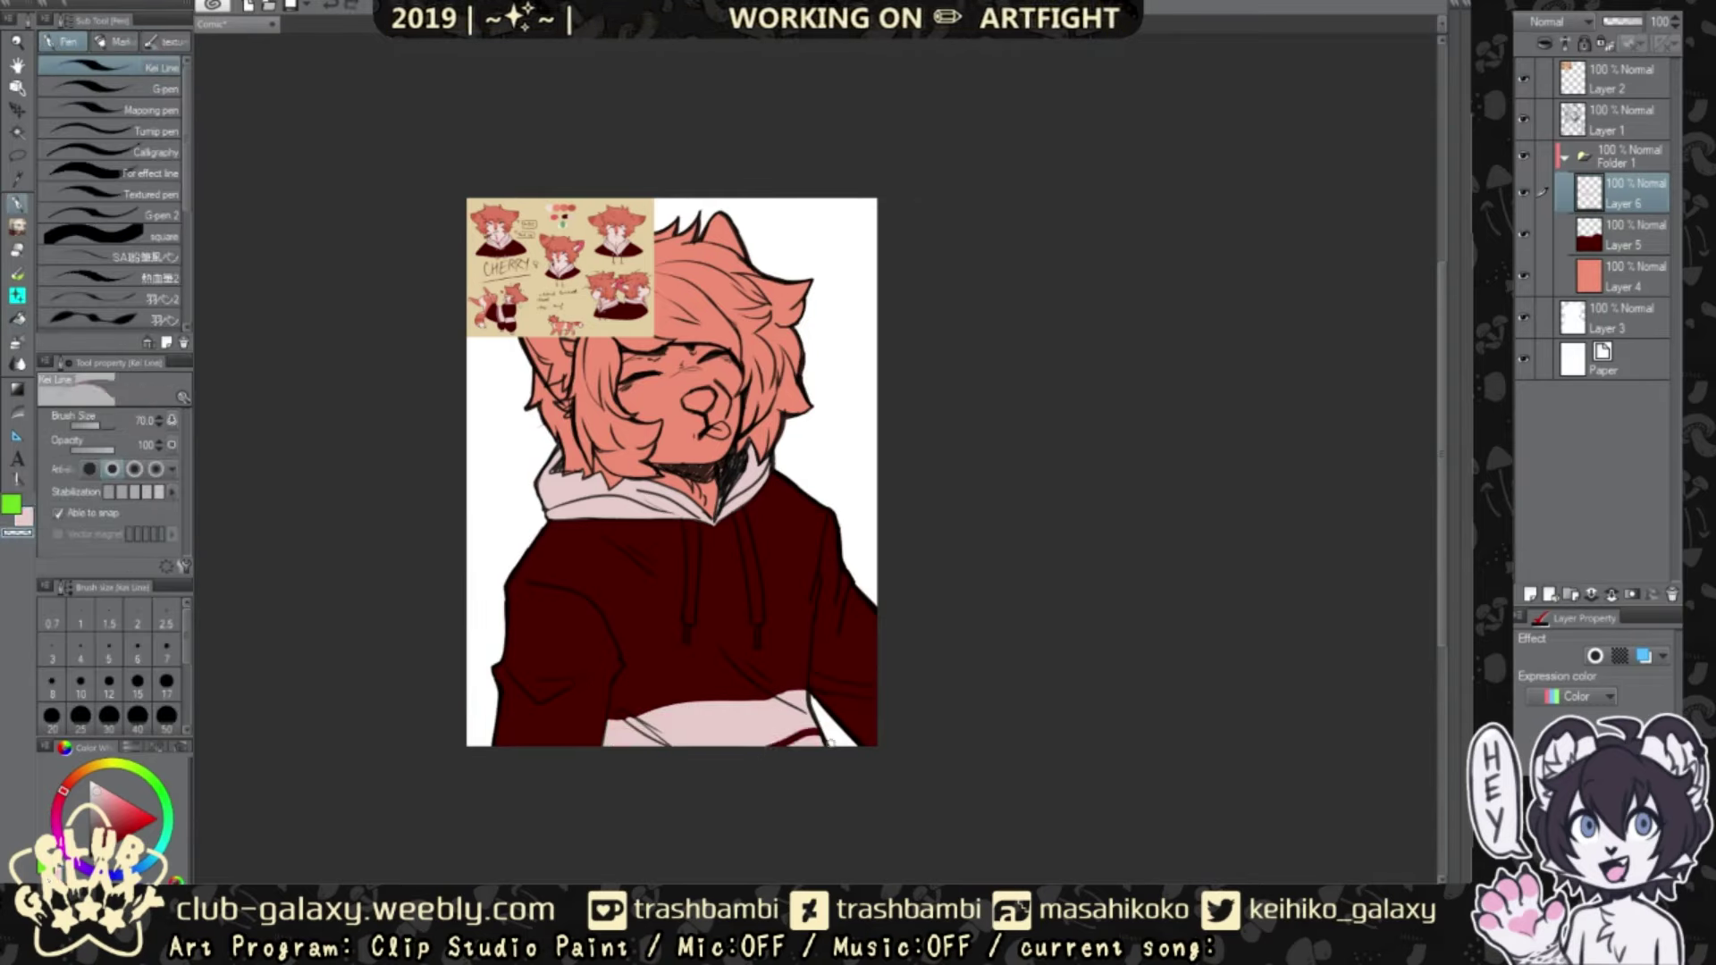
pyautogui.press('c')
pyautogui.moveTo(644, 717); pyautogui.dragTo(602, 724)
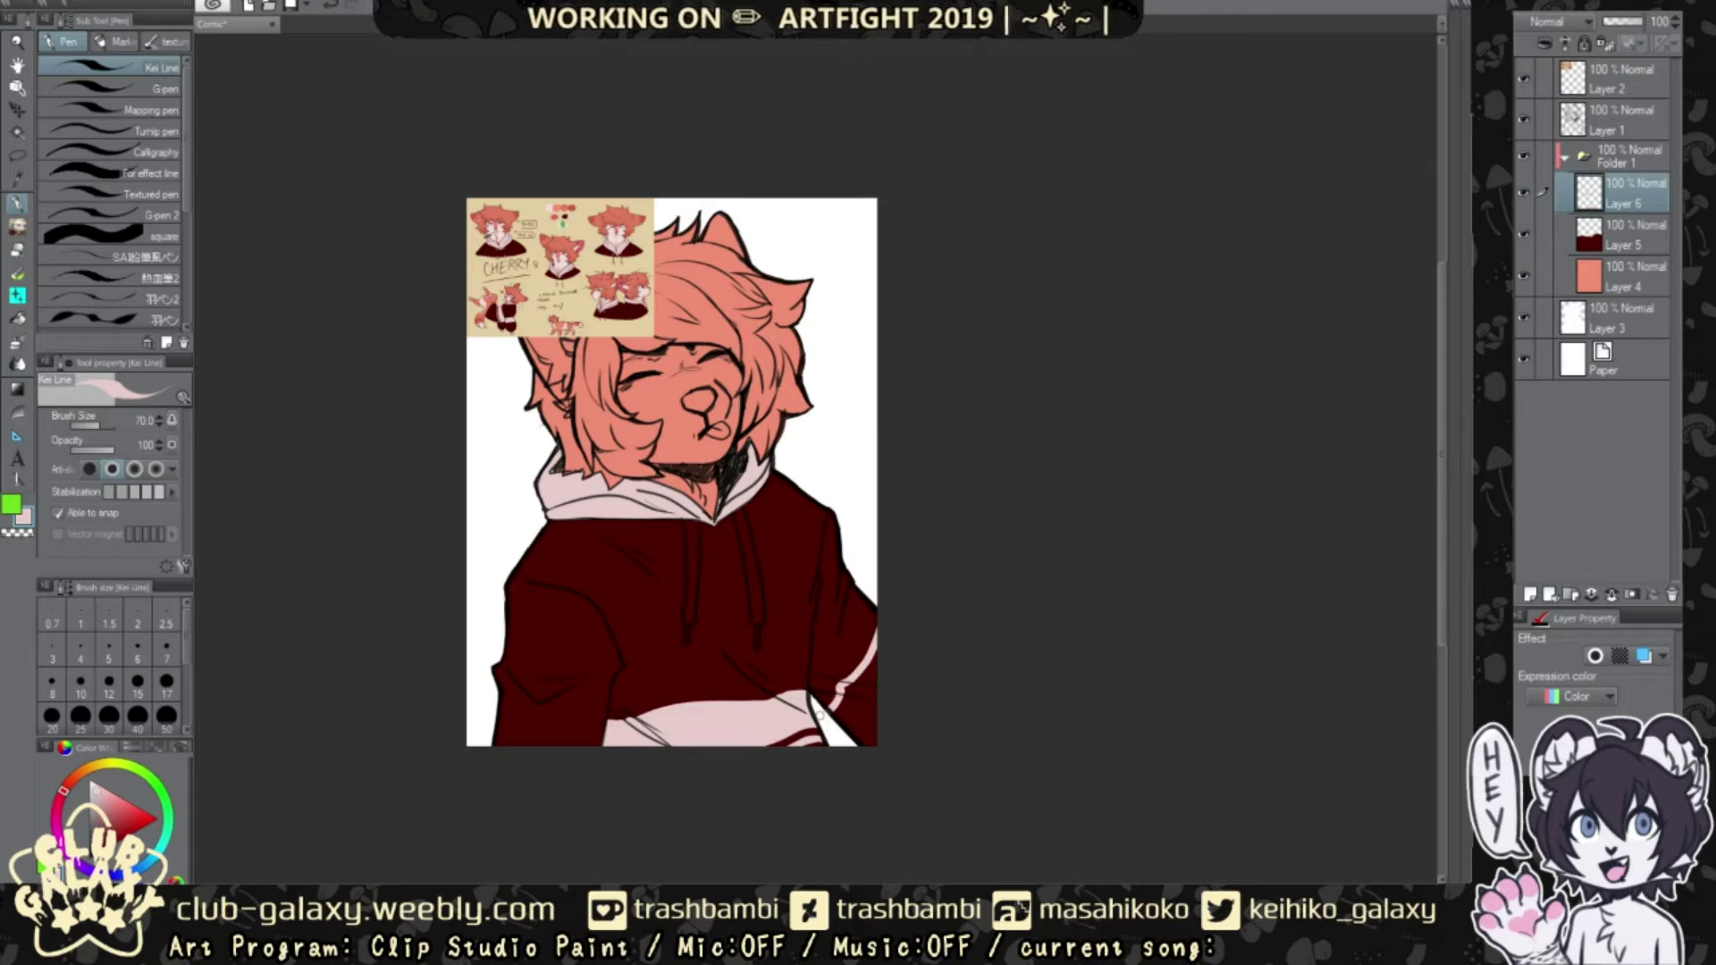
pyautogui.moveTo(818, 713); pyautogui.dragTo(868, 680)
pyautogui.press('c')
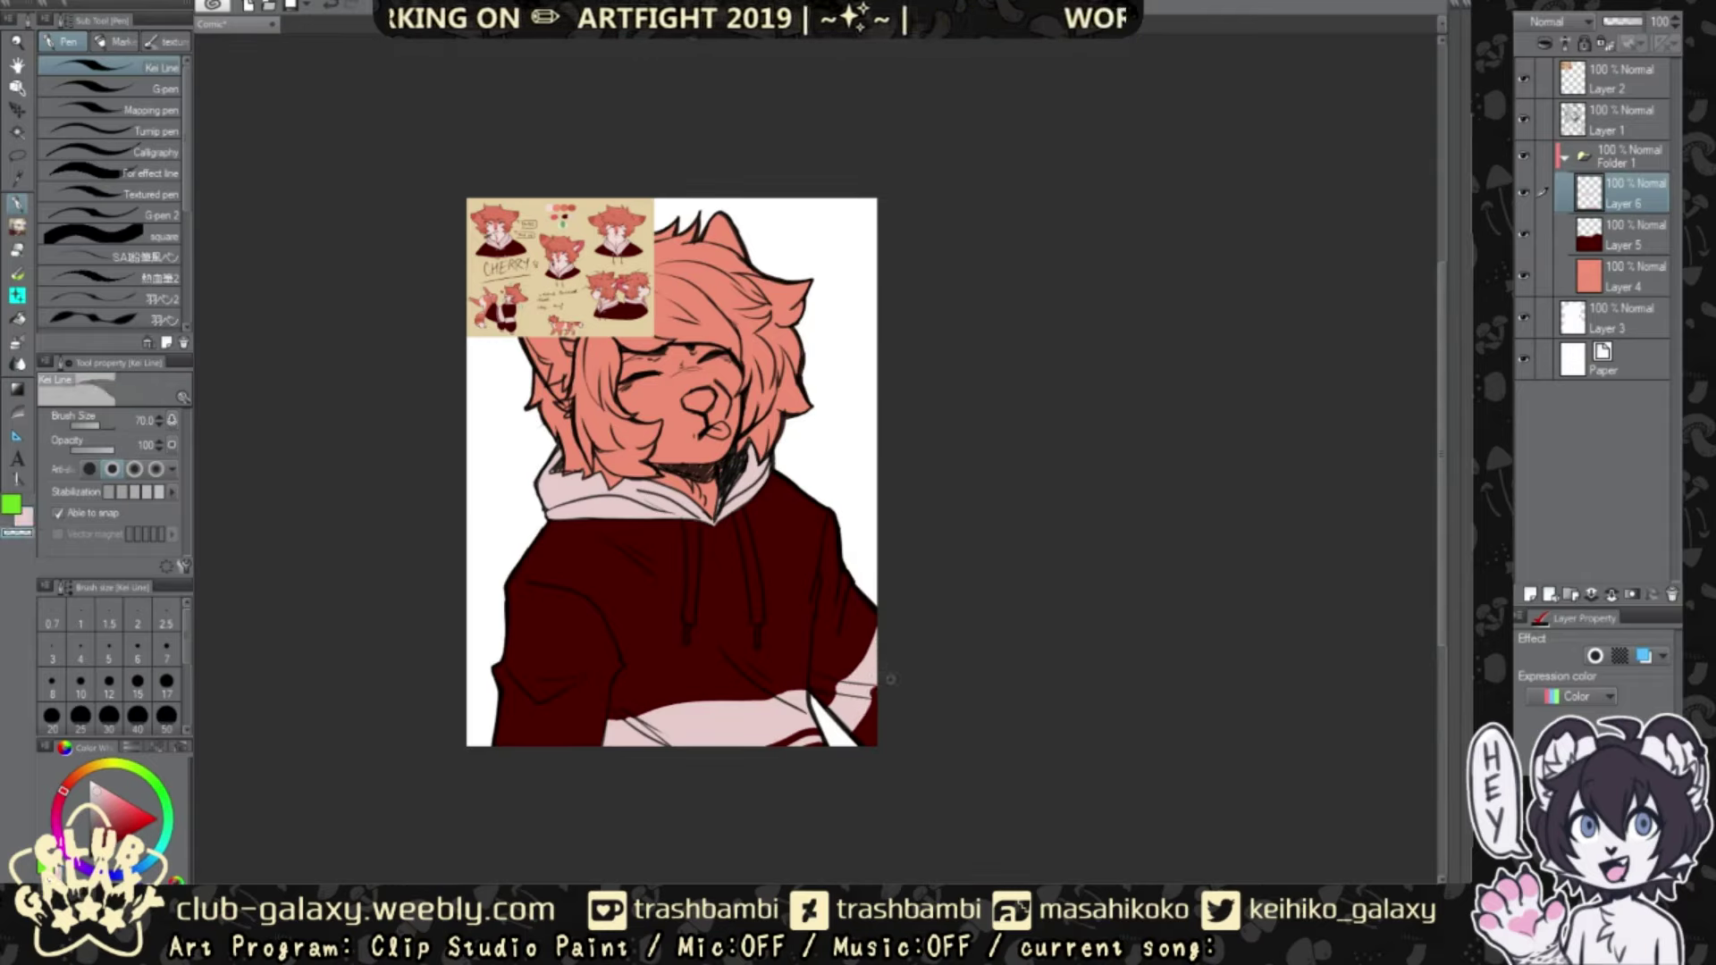
pyautogui.press('c')
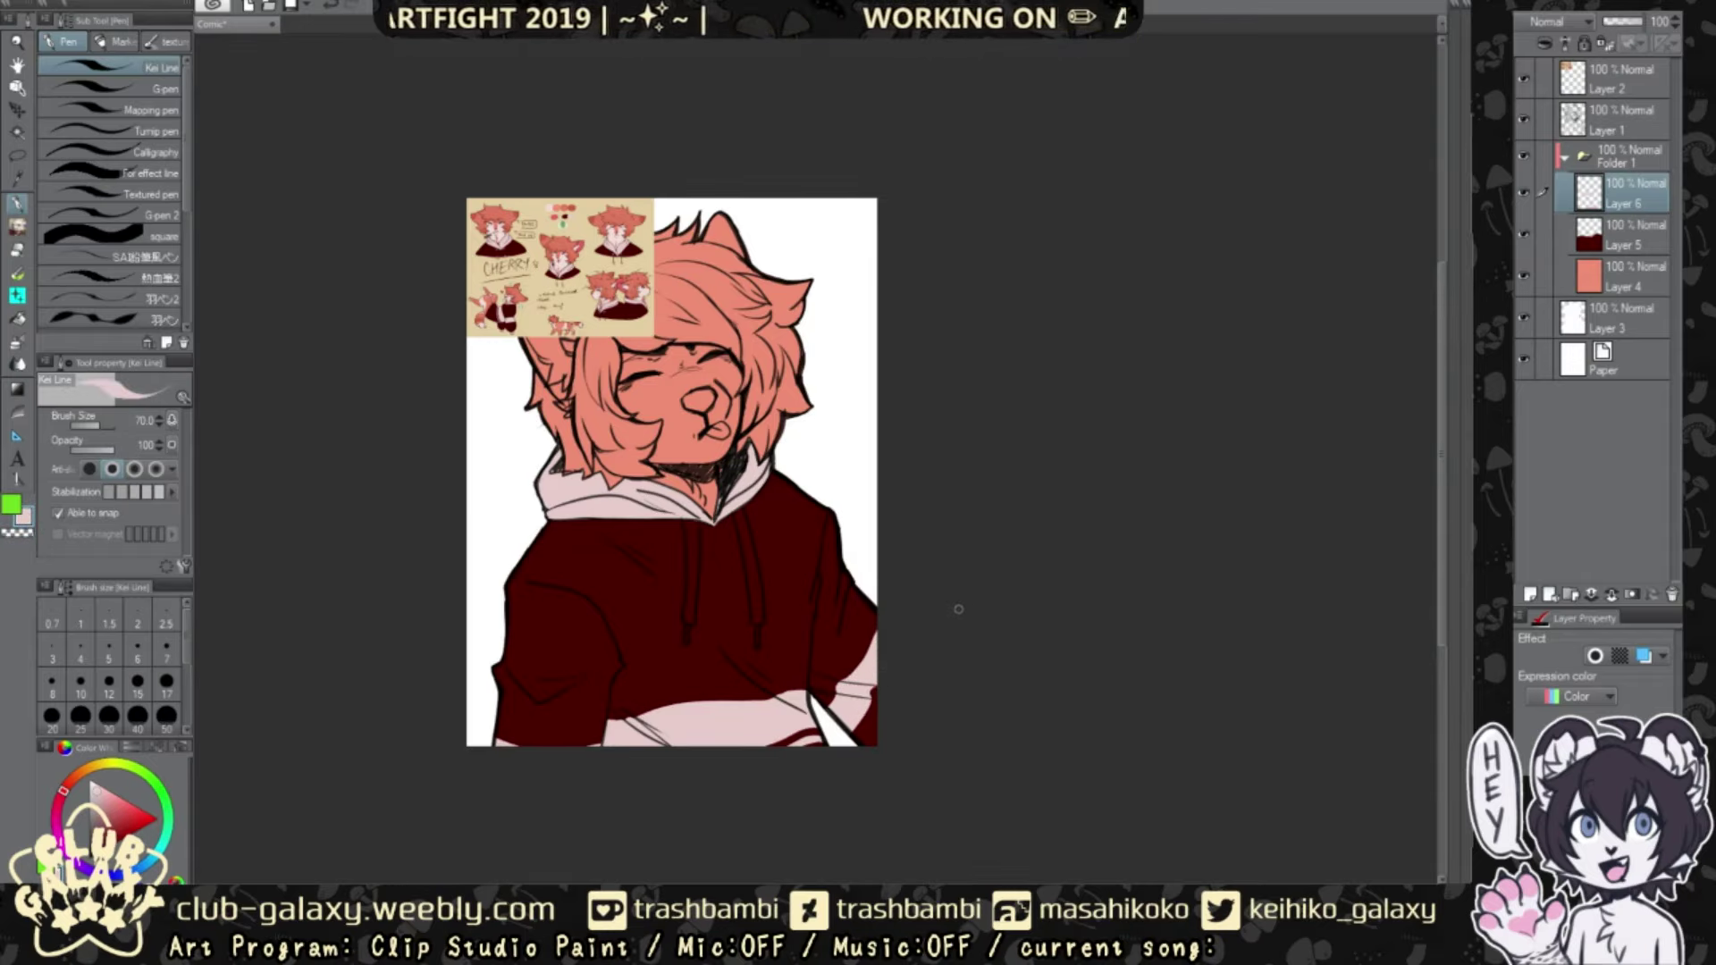
# Step: Sample the darker coral from the reference palette, then outline and fill the hair on a new layer above the salmon base
pyautogui.keyDown('alt'); pyautogui.click(569, 215); pyautogui.keyUp('alt')
pyautogui.click(1600, 277)
pyautogui.hotkey('ctrl', 'shift', 'n')
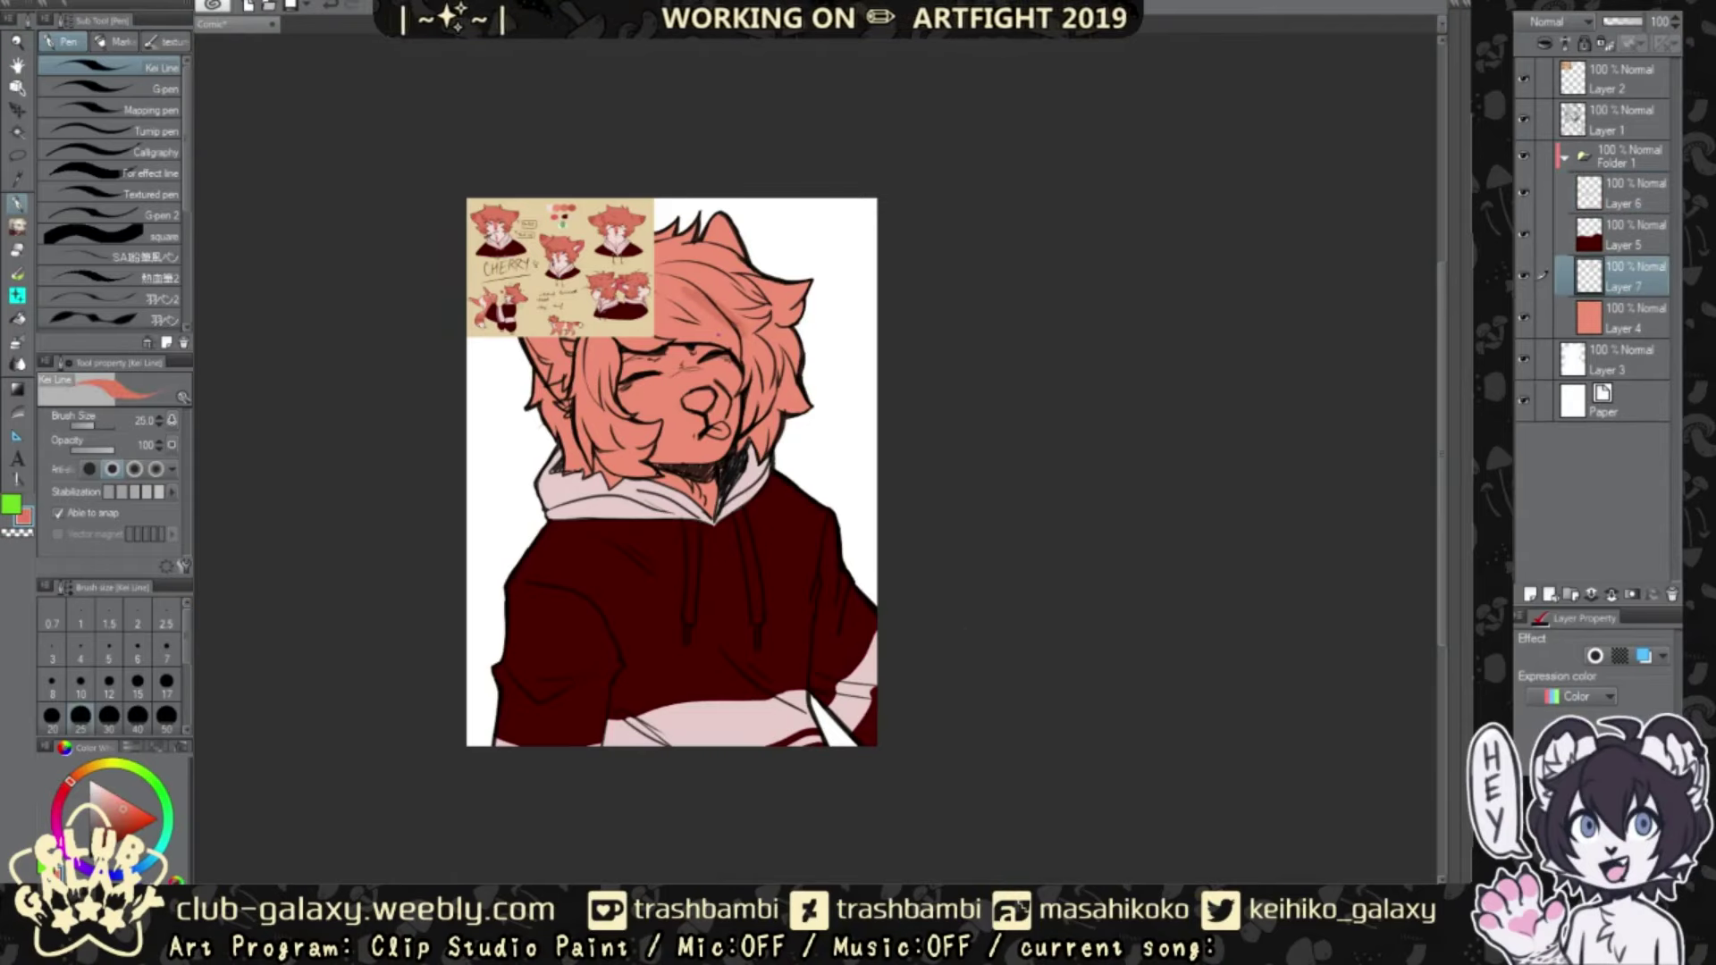
pyautogui.moveTo(743, 357)
pyautogui.mouseDown()
pyautogui.moveTo(751, 451)
pyautogui.moveTo(809, 398)
pyautogui.mouseUp()
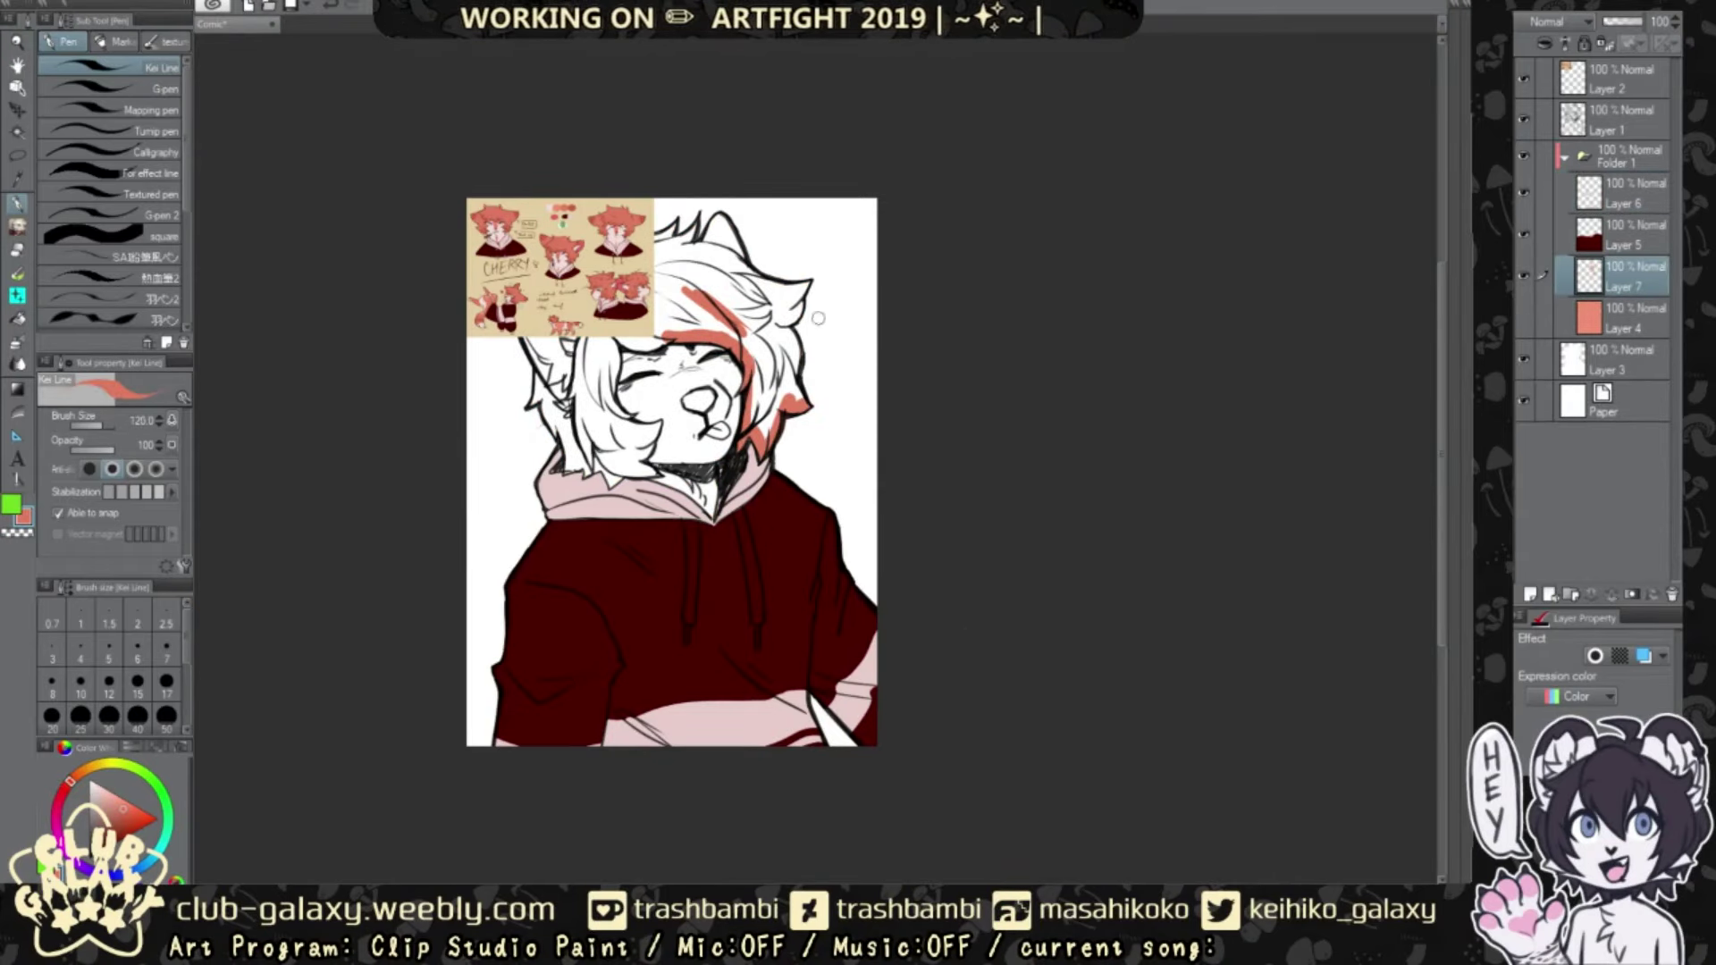
pyautogui.moveTo(777, 295); pyautogui.dragTo(710, 255)
pyautogui.click(1524, 78)
pyautogui.moveTo(547, 420)
pyautogui.mouseDown()
pyautogui.moveTo(595, 478)
pyautogui.moveTo(657, 460)
pyautogui.moveTo(661, 411)
pyautogui.mouseUp()
pyautogui.press('g')
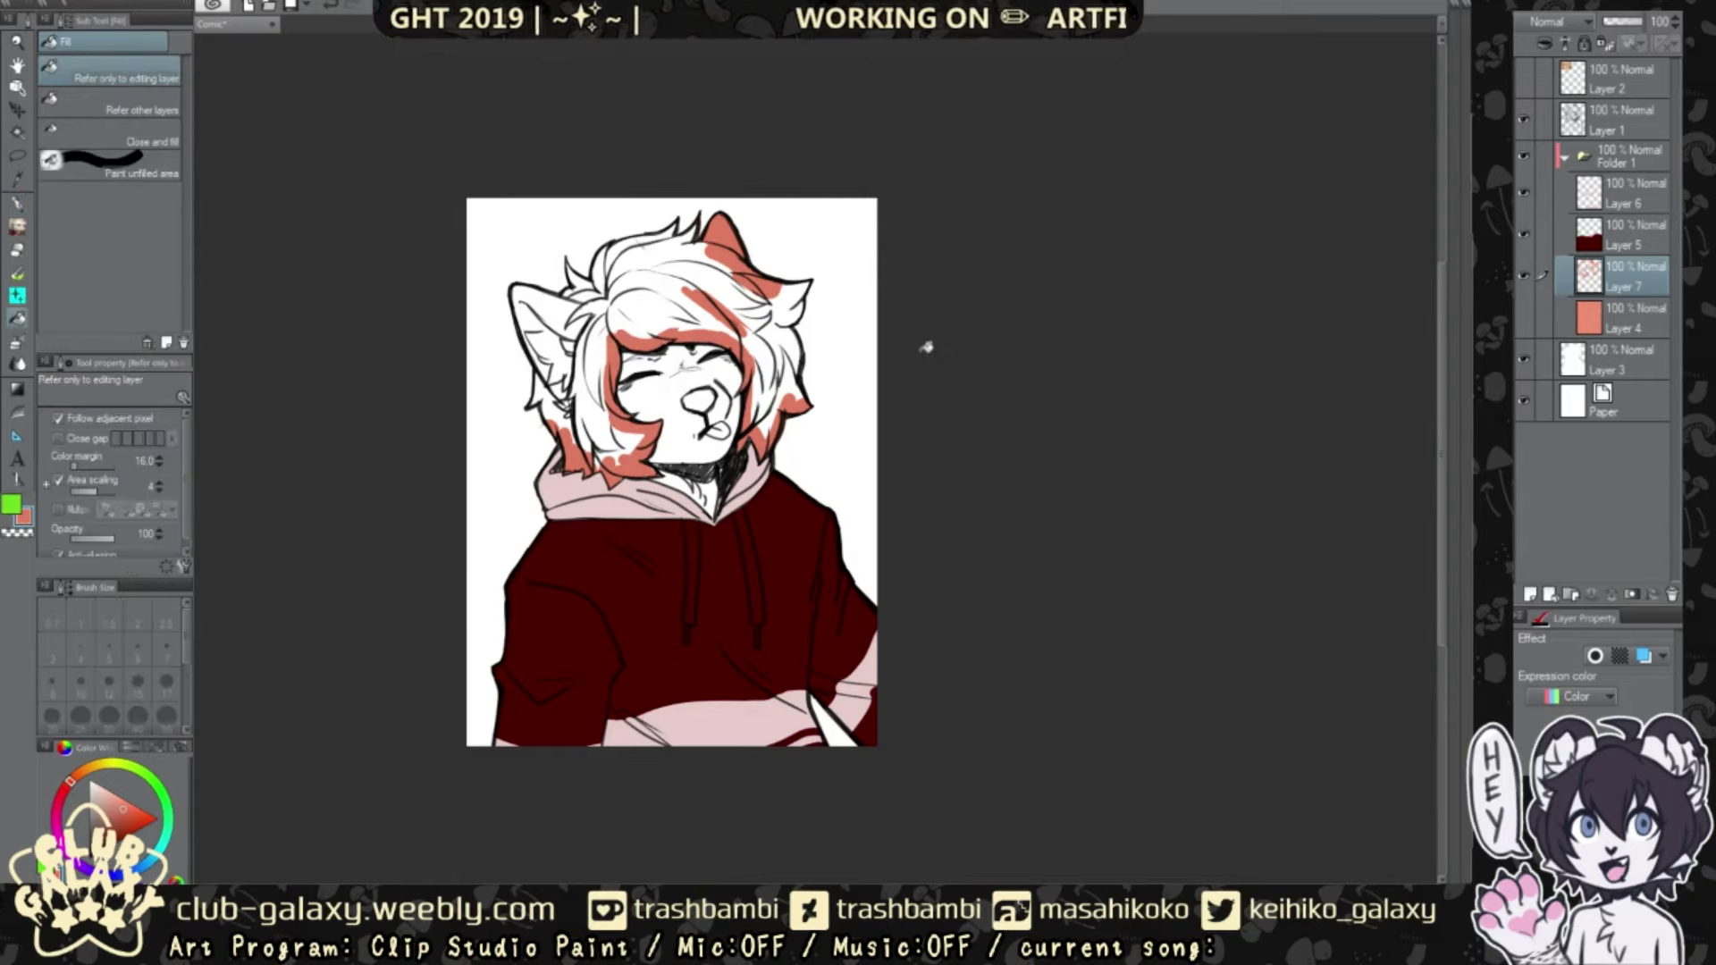
pyautogui.click(679, 286)
# Step: Paint the ear tips a darker red on a new layer, following the reference sheet
pyautogui.click(1524, 78)
pyautogui.hotkey('ctrl', 'shift', 'n')
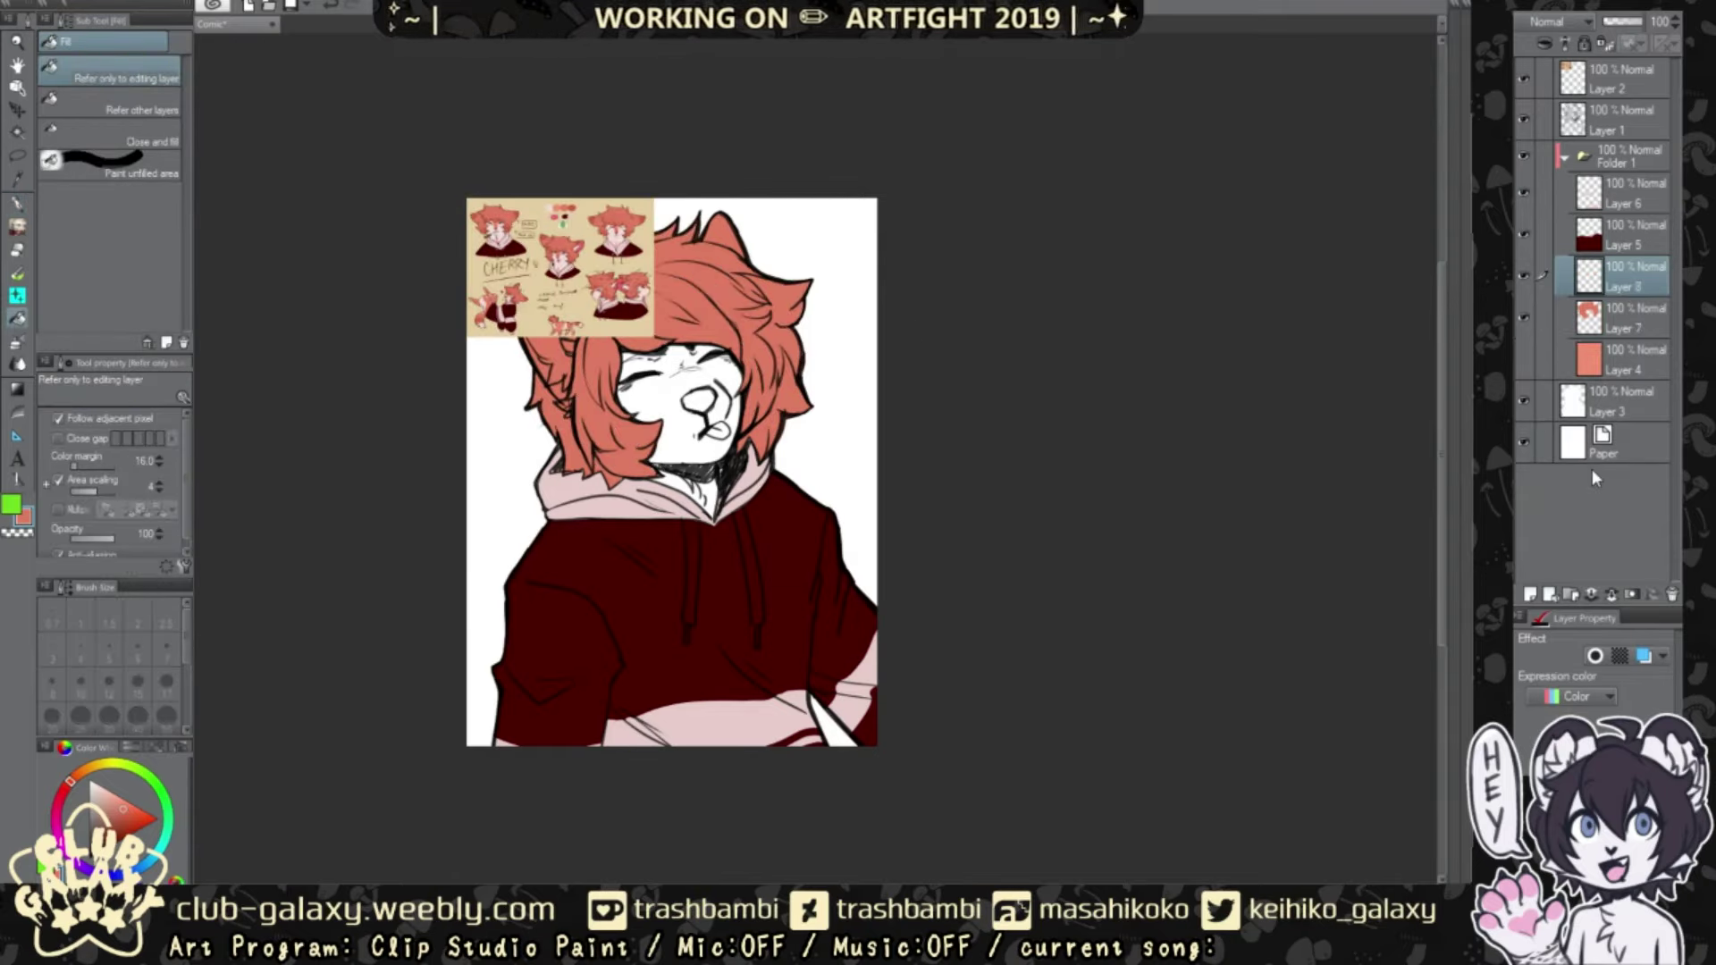
pyautogui.press('p')
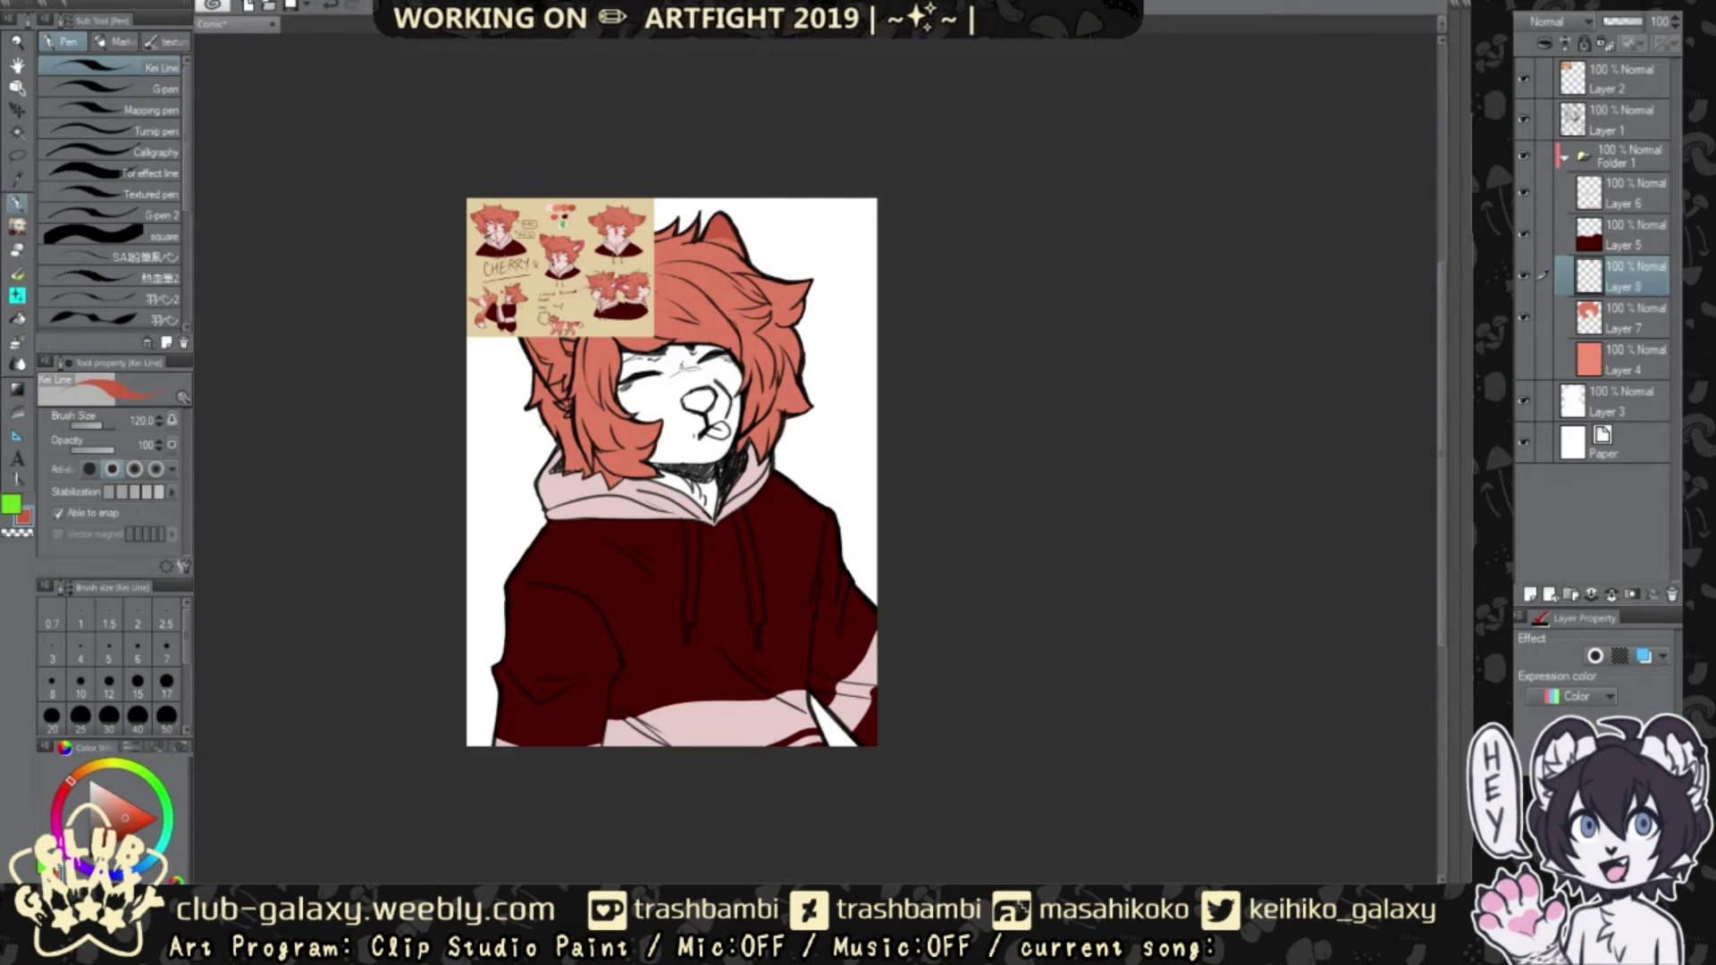
pyautogui.scroll(5, 597, 256)
pyautogui.click(1524, 78)
pyautogui.click(1524, 78)
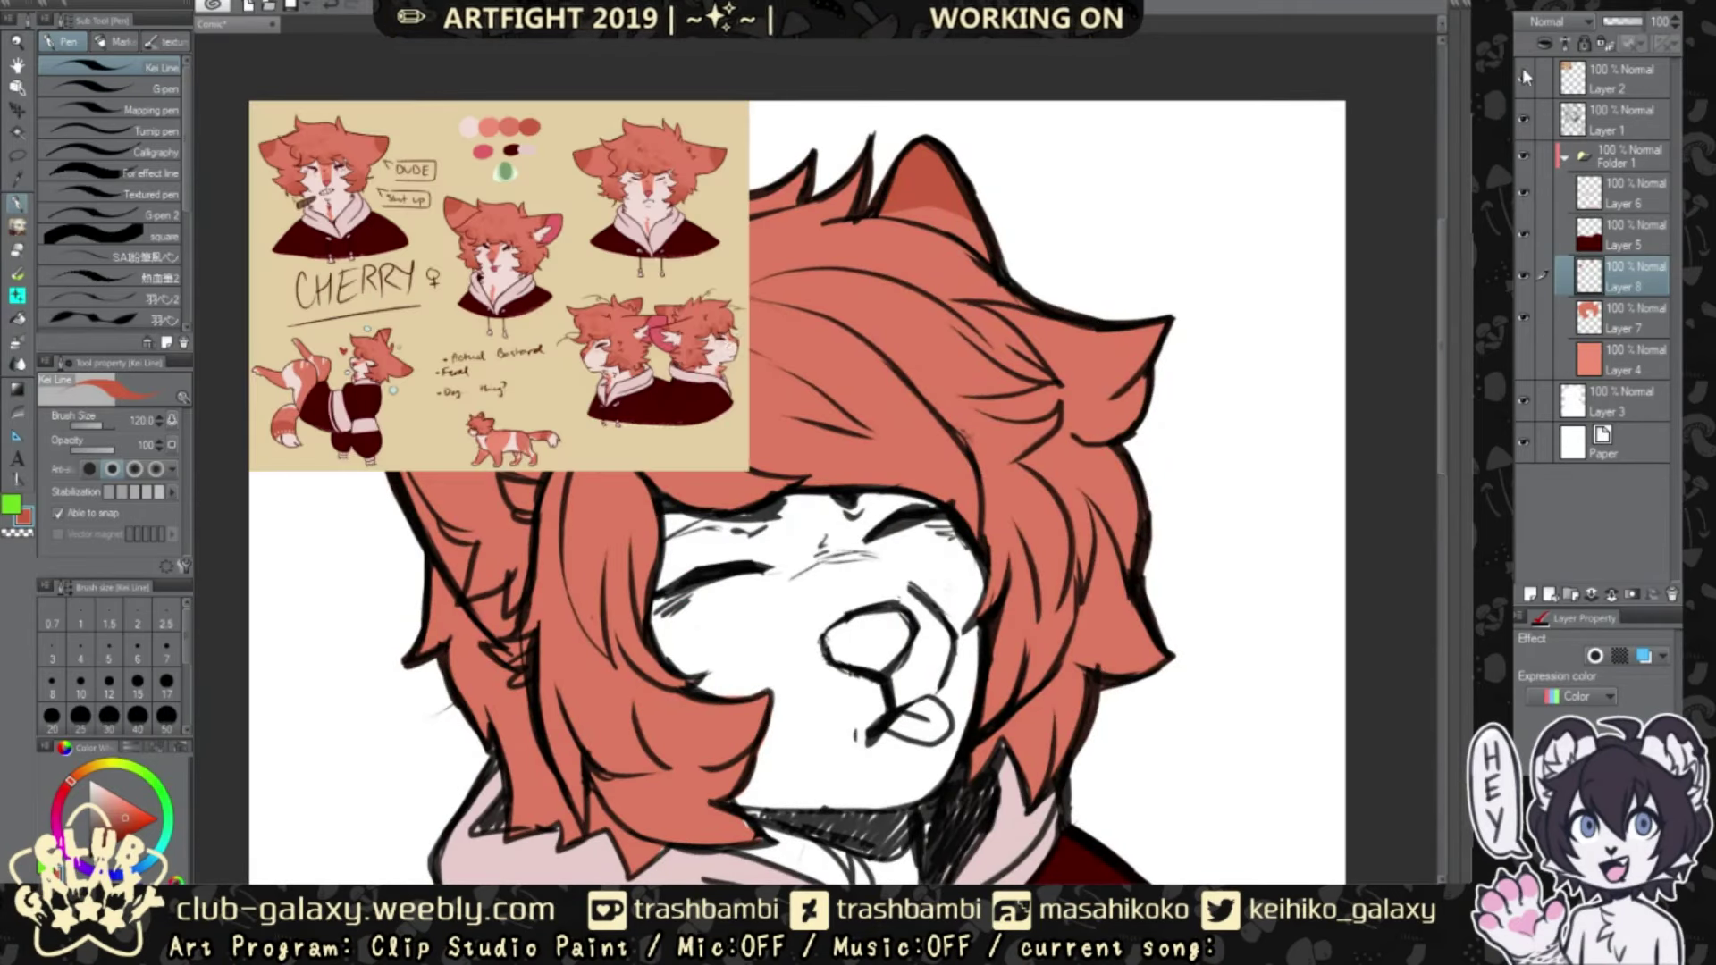
# Step: Sample the pale pink swatch and paint the inner ear fur on a new layer
pyautogui.keyDown('alt'); pyautogui.click(469, 127); pyautogui.keyUp('alt')
pyautogui.click(1524, 77)
pyautogui.hotkey('ctrl', 'shift', 'n')
pyautogui.moveTo(404, 457)
pyautogui.mouseDown()
pyautogui.moveTo(503, 518)
pyautogui.moveTo(518, 617)
pyautogui.moveTo(400, 472)
pyautogui.moveTo(483, 465)
pyautogui.moveTo(481, 450)
pyautogui.mouseUp()
pyautogui.click(1526, 76)
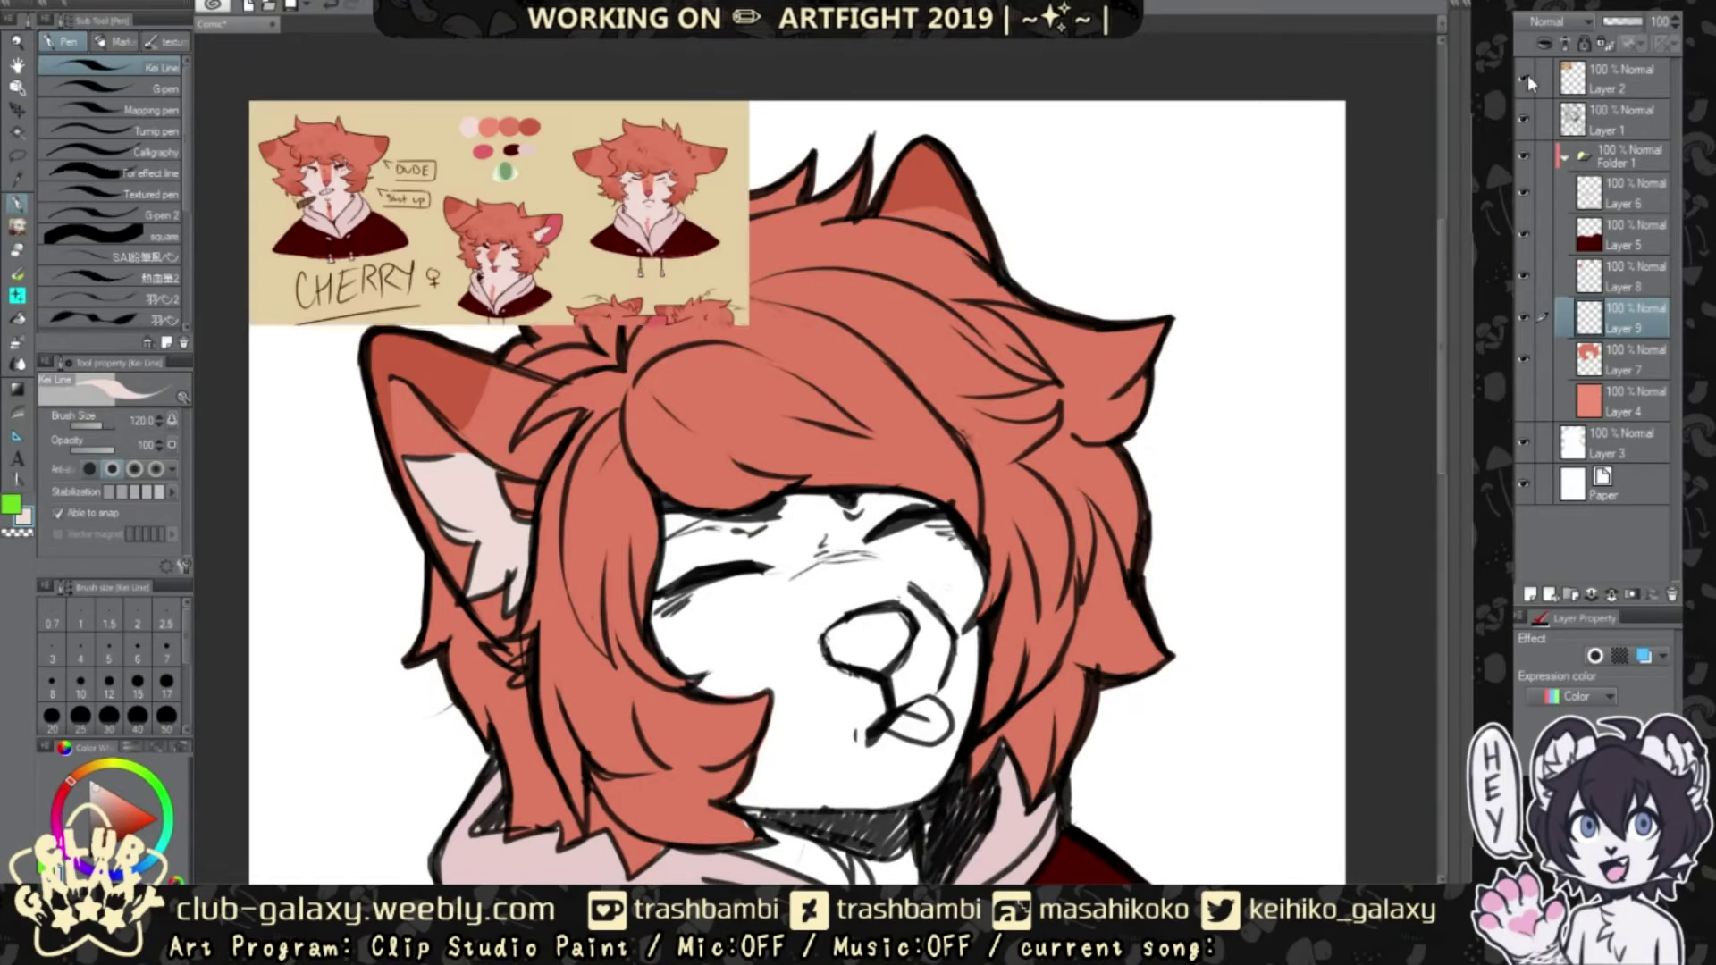
# Step: Sample the deep pink swatch and paint the inner ear, nose and tongue on a new layer
pyautogui.keyDown('alt'); pyautogui.click(483, 151); pyautogui.keyUp('alt')
pyautogui.click(1526, 76)
pyautogui.hotkey('ctrl', 'shift', 'n')
pyautogui.moveTo(402, 393)
pyautogui.mouseDown()
pyautogui.moveTo(465, 491)
pyautogui.moveTo(451, 518)
pyautogui.mouseUp()
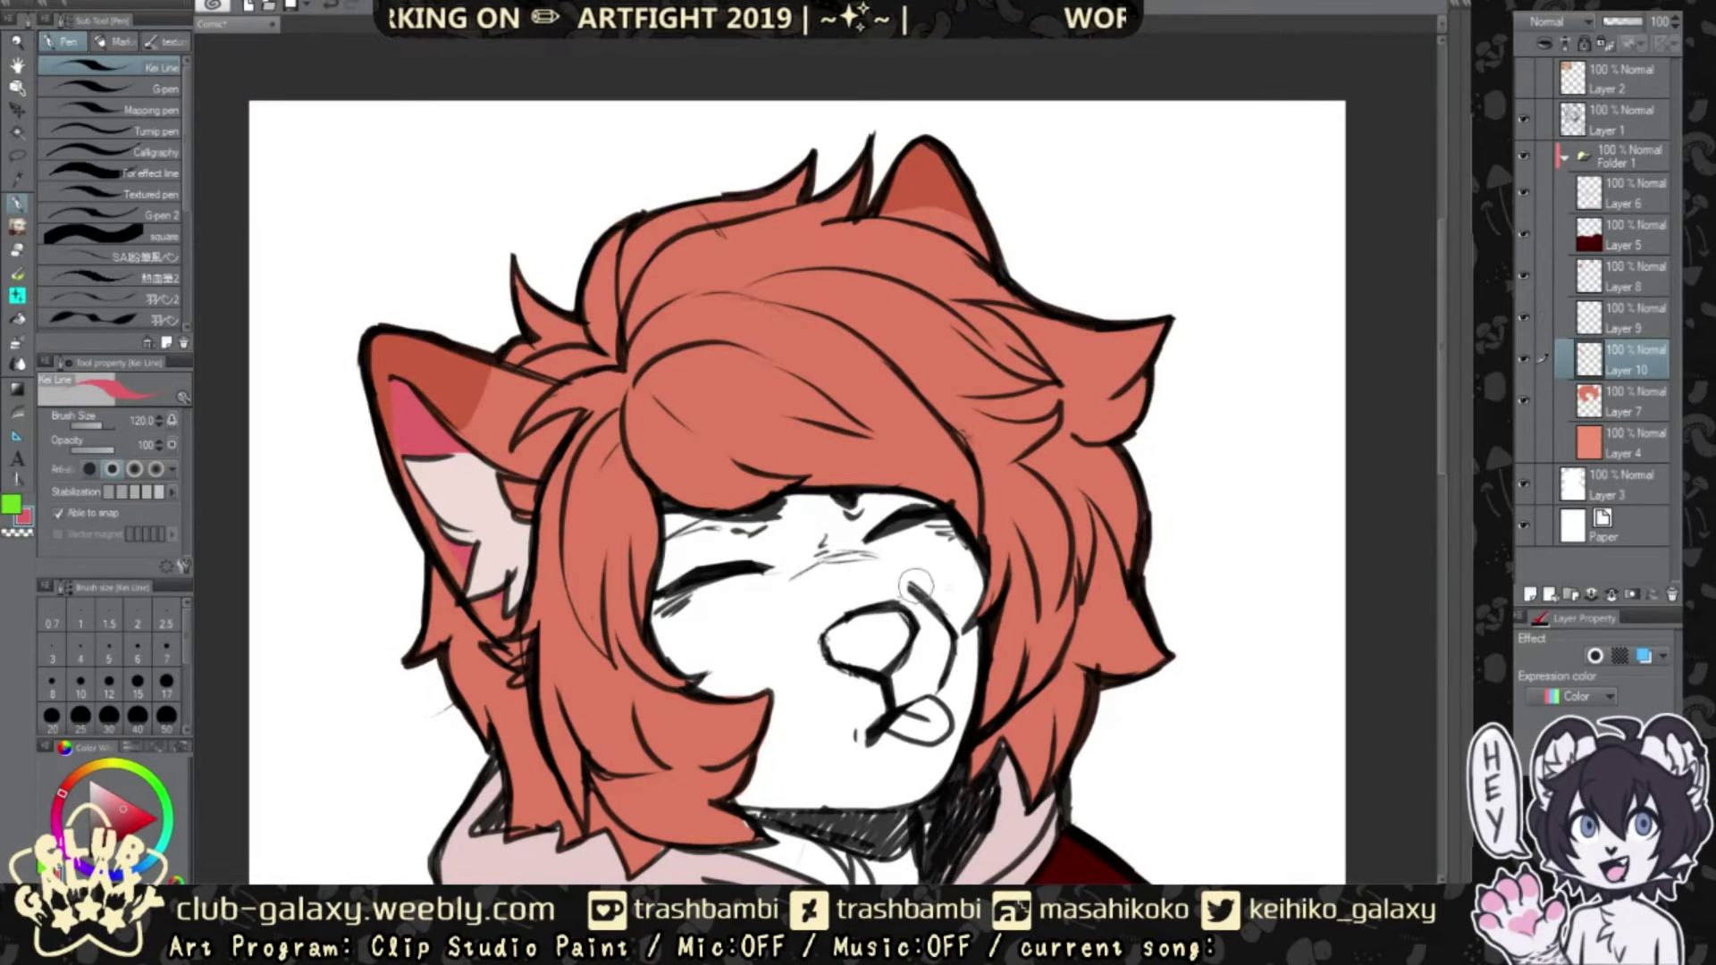
pyautogui.click(1526, 76)
pyautogui.click(1526, 76)
pyautogui.moveTo(835, 626)
pyautogui.mouseDown()
pyautogui.moveTo(903, 653)
pyautogui.moveTo(920, 724)
pyautogui.moveTo(1126, 679)
pyautogui.moveTo(1111, 556)
pyautogui.moveTo(1095, 581)
pyautogui.mouseUp()
# Step: Add lighter salmon strands and darker red tips to the hair on a new layer clipped to the hair layer
pyautogui.click(1523, 79)
pyautogui.hotkey('ctrl', 'shift', 'n')
pyautogui.moveTo(1019, 724)
pyautogui.mouseDown()
pyautogui.moveTo(986, 572)
pyautogui.moveTo(831, 465)
pyautogui.moveTo(644, 626)
pyautogui.moveTo(688, 805)
pyautogui.moveTo(657, 824)
pyautogui.moveTo(465, 652)
pyautogui.moveTo(517, 769)
pyautogui.mouseUp()
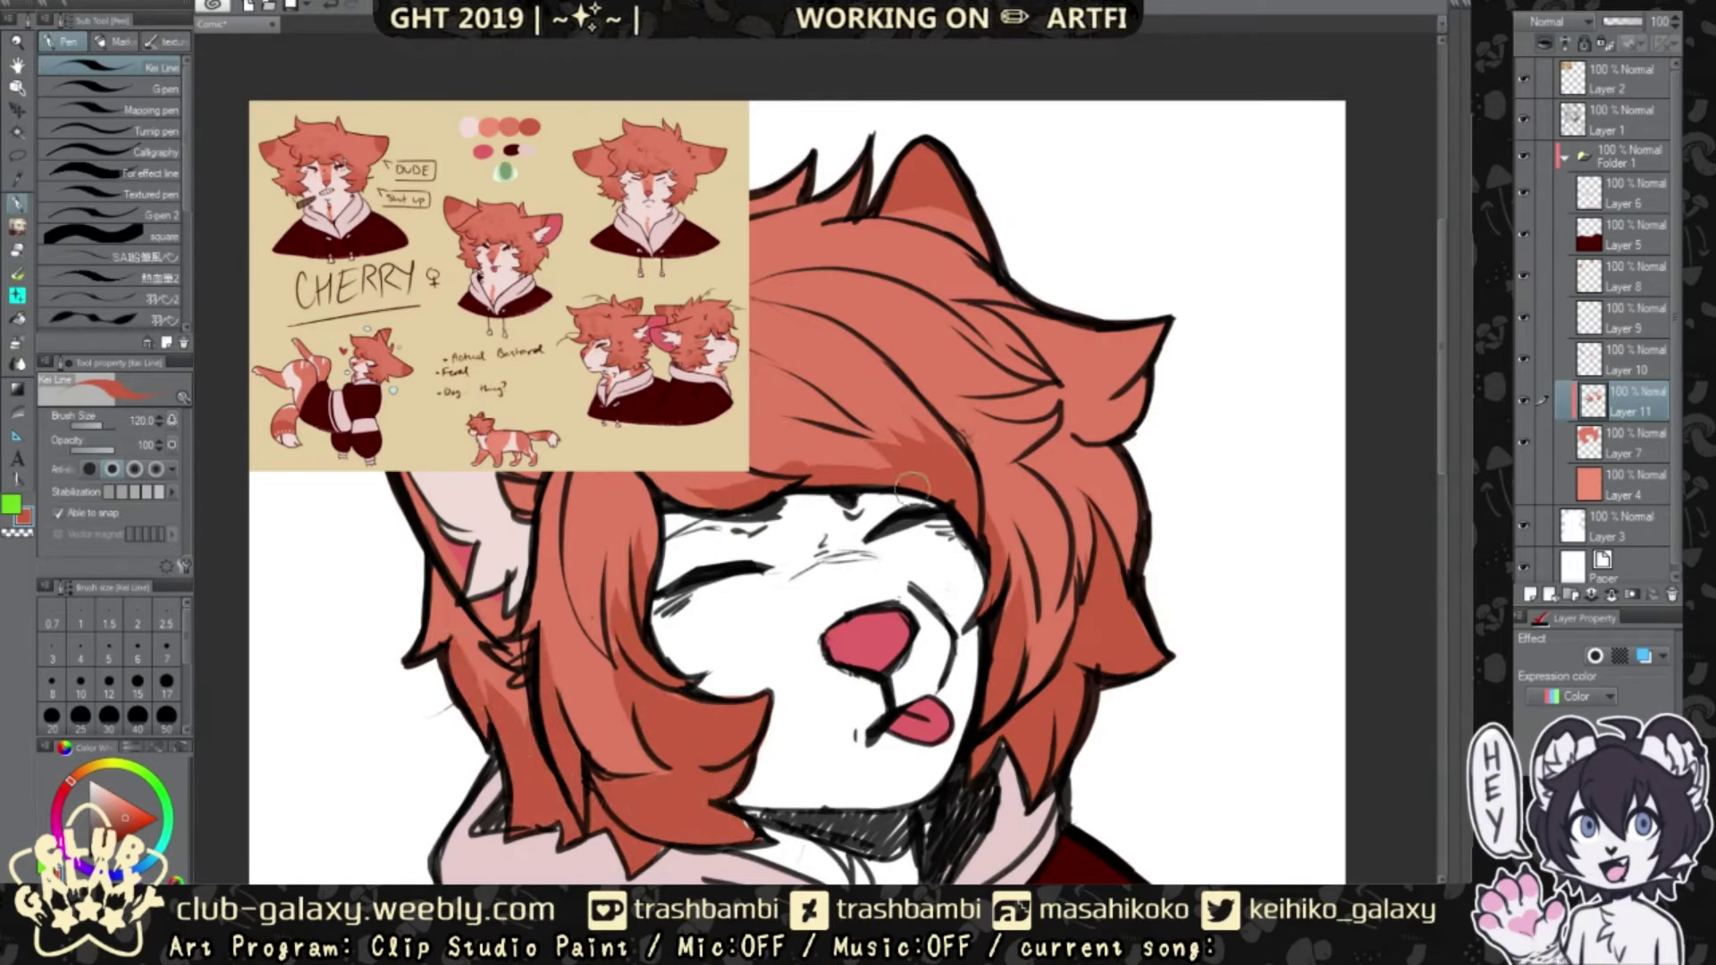
pyautogui.moveTo(983, 473); pyautogui.dragTo(1055, 608)
pyautogui.scroll(-2, 1128, 435)
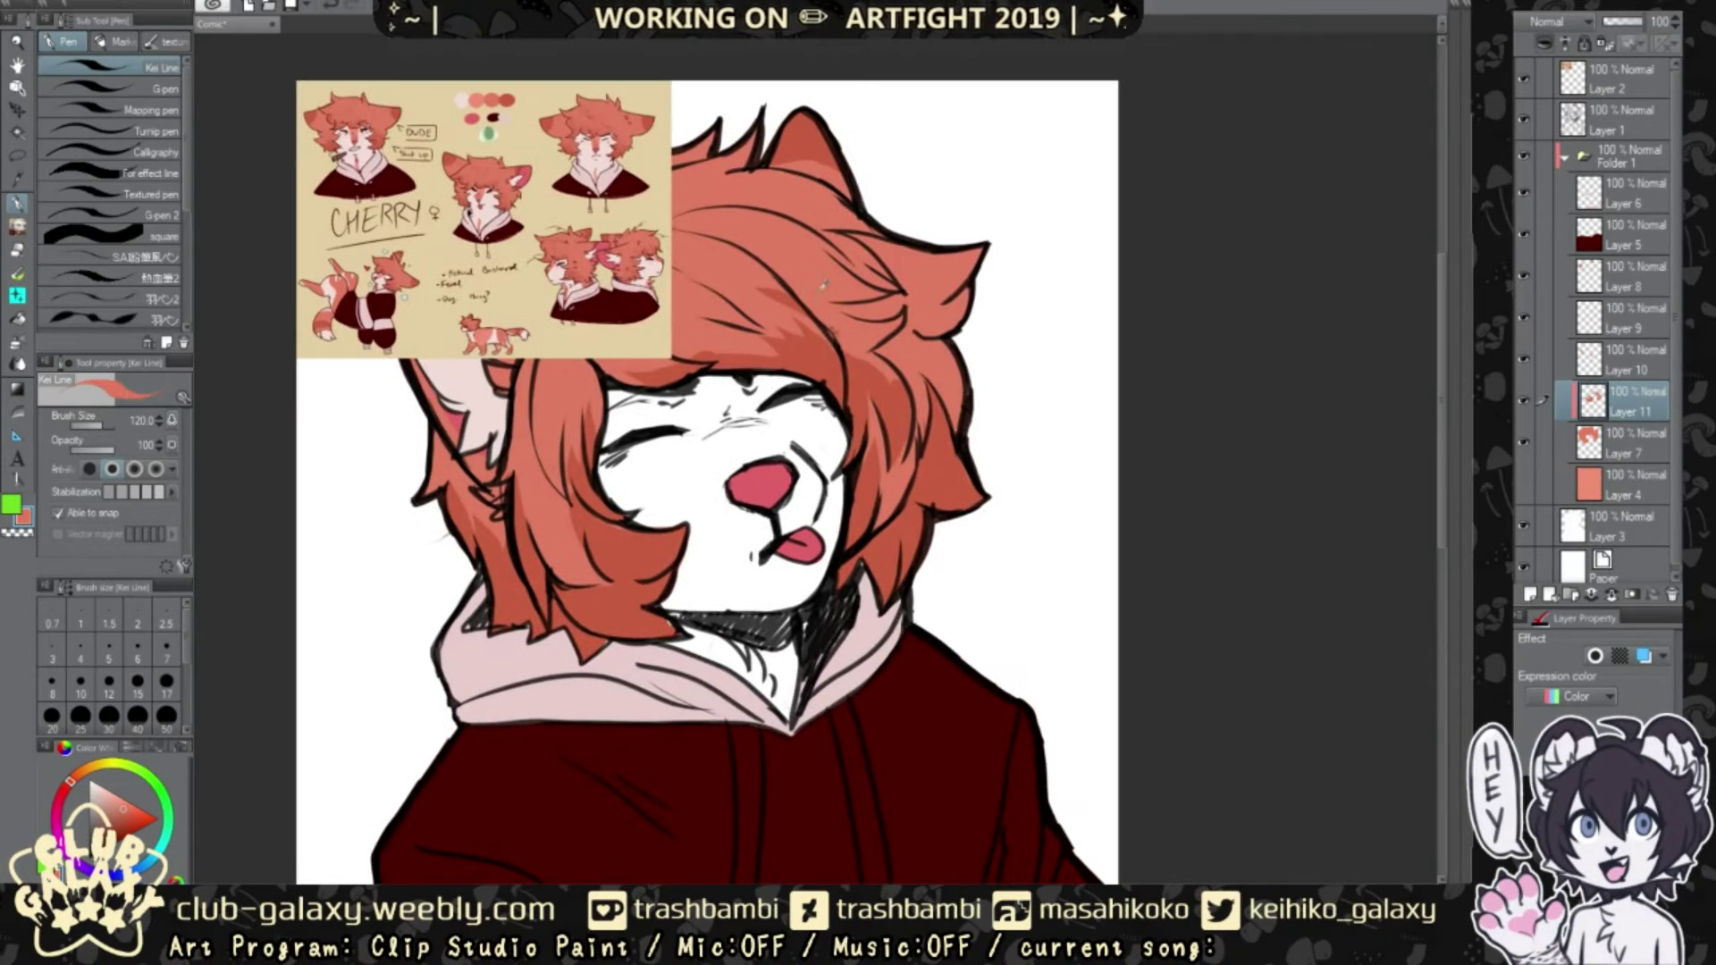
# Step: Paint the face and neck pale pink with a coral stripe on the nose bridge and chest markings, using new layers
pyautogui.click(1623, 442)
pyautogui.moveTo(787, 657); pyautogui.dragTo(783, 715)
pyautogui.hotkey('ctrl', 'z')
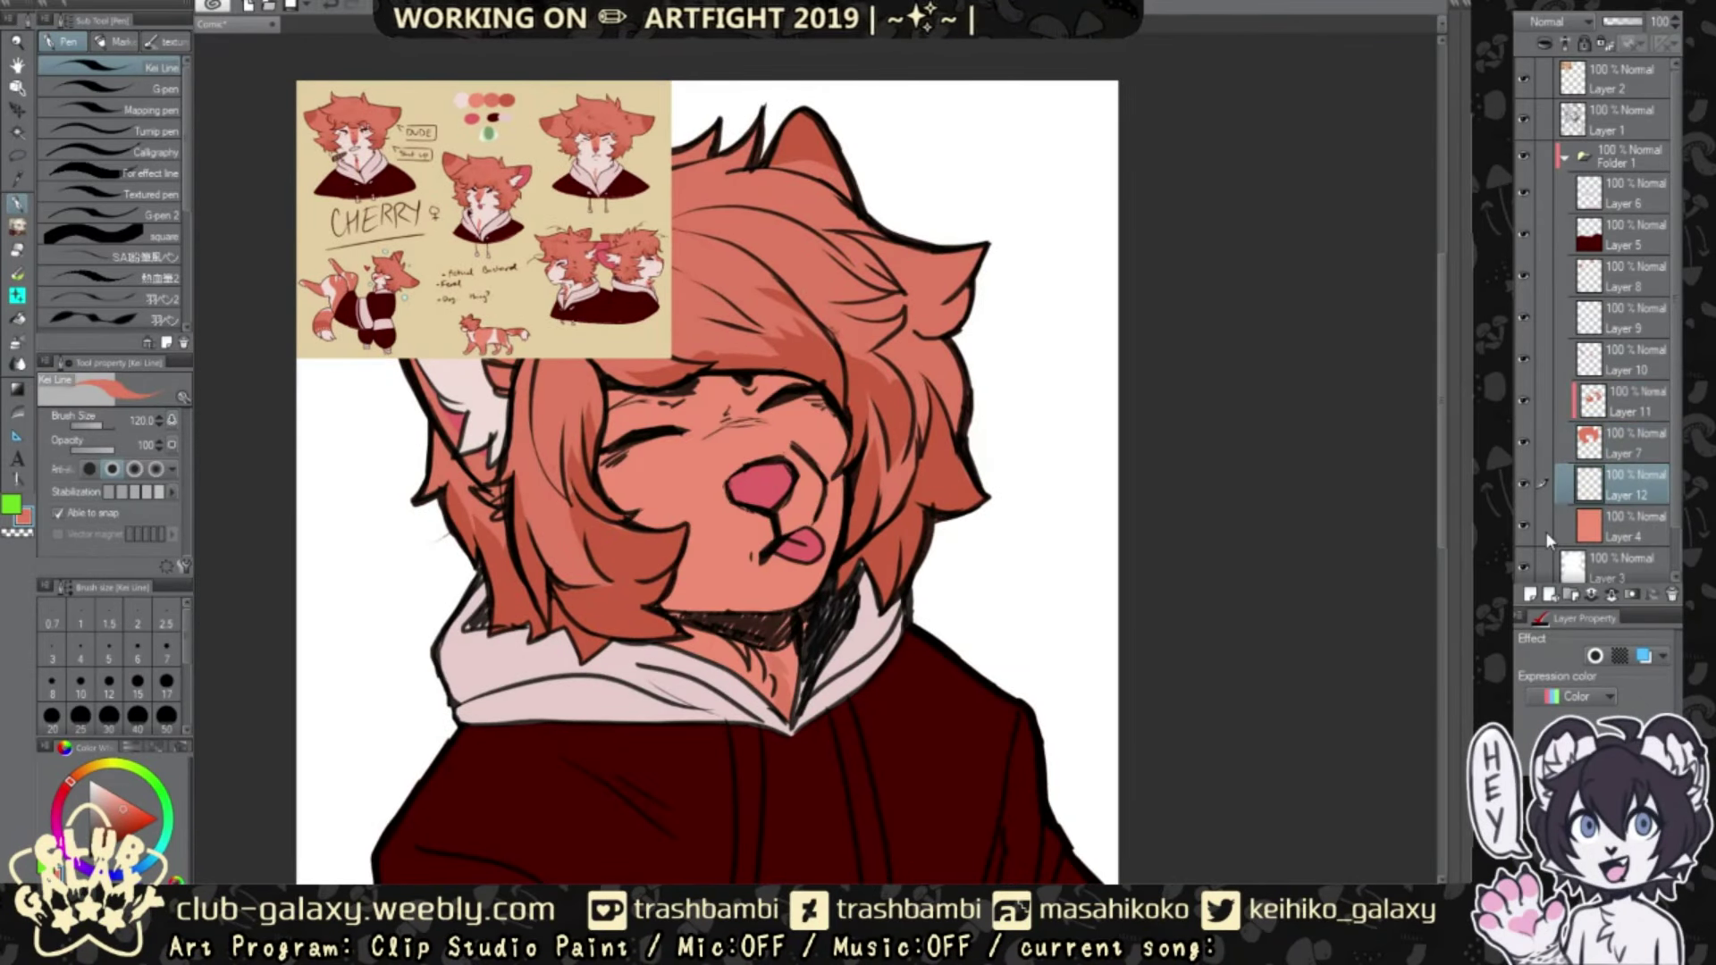
pyautogui.moveTo(796, 458)
pyautogui.mouseDown()
pyautogui.moveTo(804, 518)
pyautogui.moveTo(832, 393)
pyautogui.moveTo(769, 679)
pyautogui.moveTo(697, 617)
pyautogui.mouseUp()
pyautogui.moveTo(676, 379)
pyautogui.mouseDown()
pyautogui.moveTo(721, 511)
pyautogui.moveTo(715, 601)
pyautogui.mouseUp()
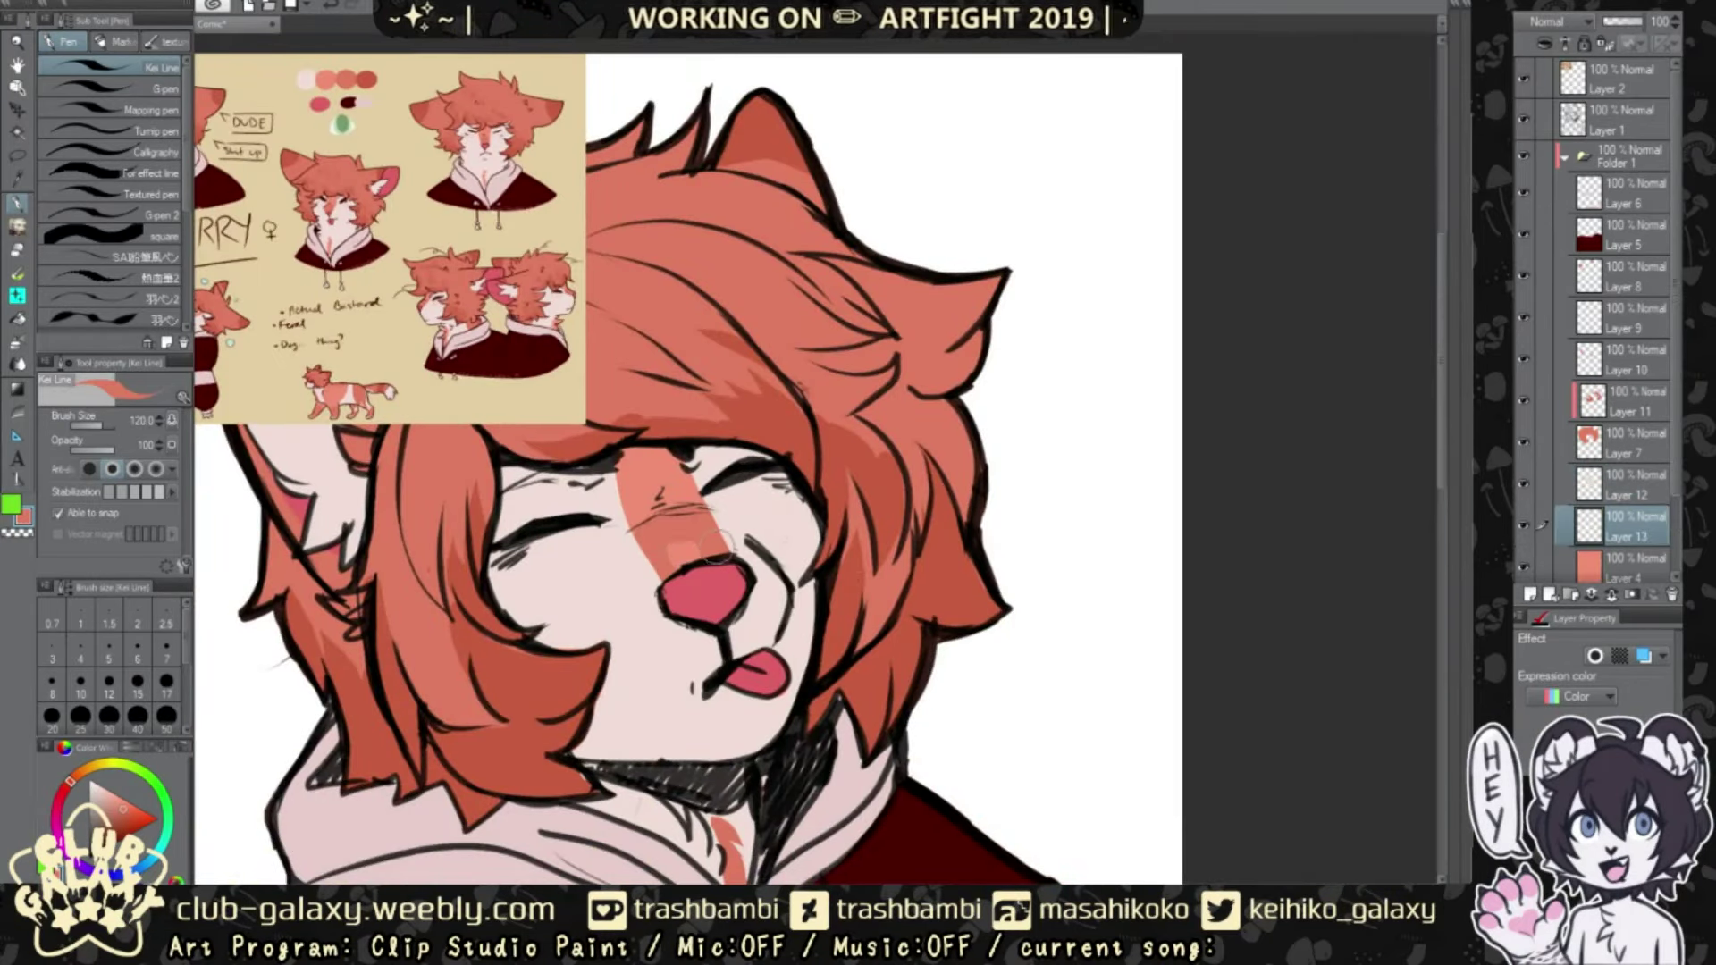
# Step: Colour the hoodie's two drawstrings pale pink on the hood's layer
pyautogui.scroll(-3, 831, 555)
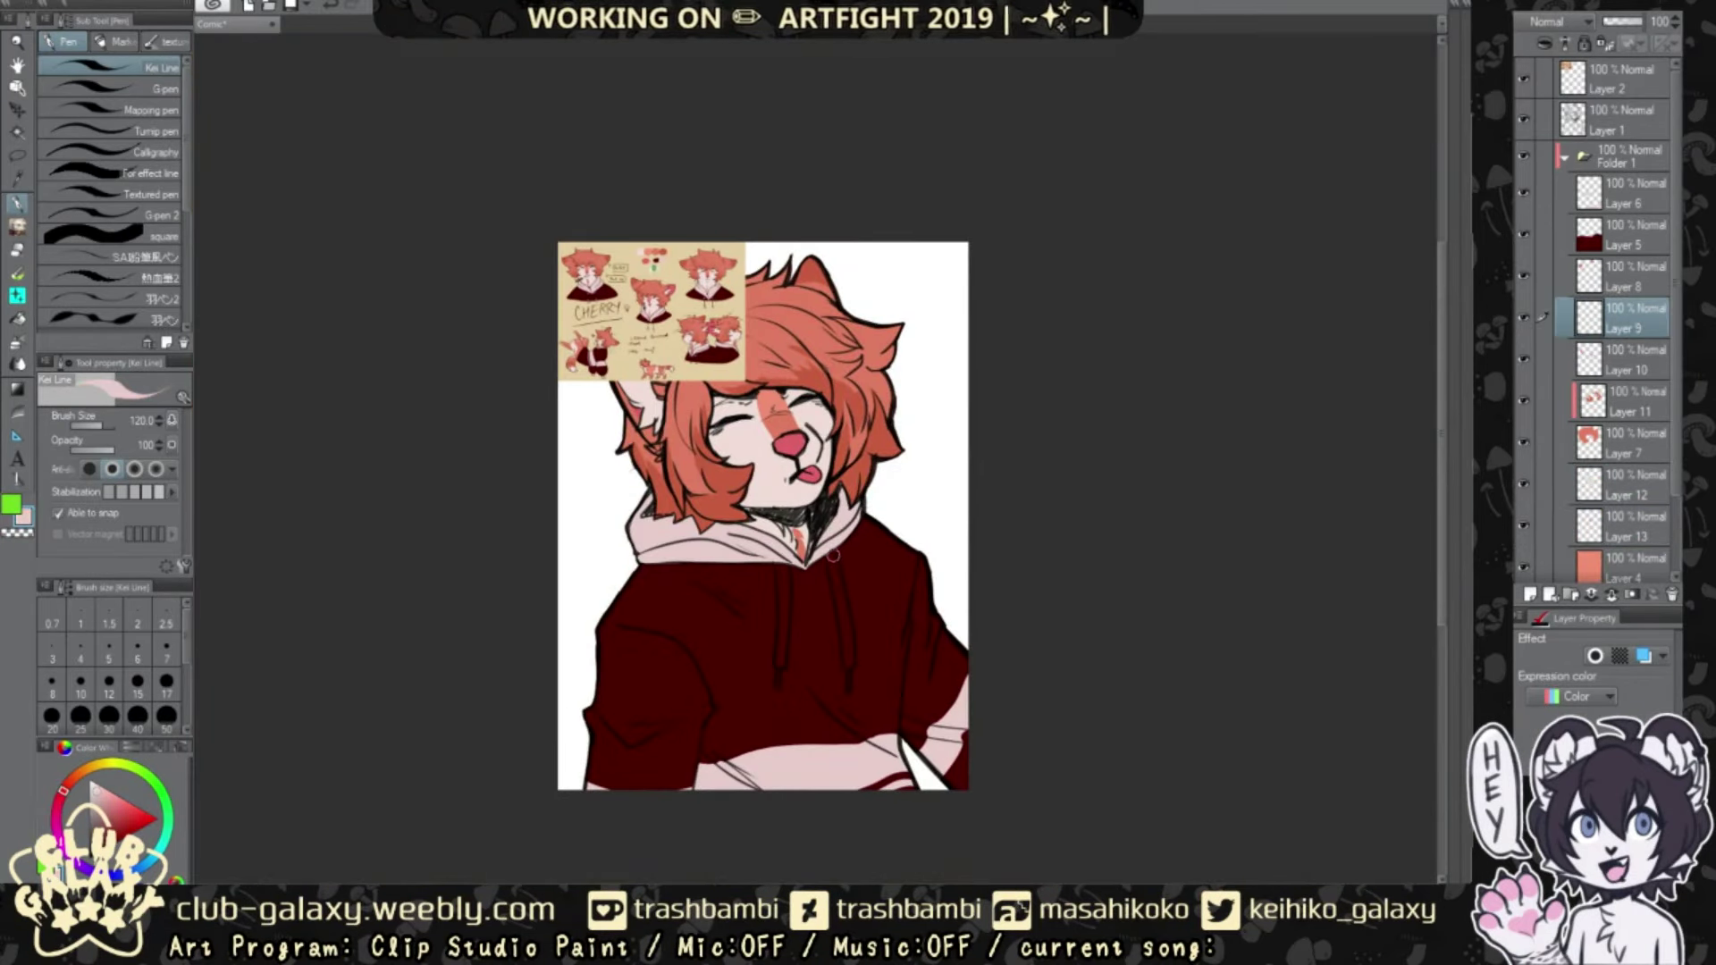
pyautogui.hotkey('alt', ']')
pyautogui.hotkey('alt', ']')
pyautogui.hotkey('alt', ']')
pyautogui.moveTo(832, 555); pyautogui.dragTo(844, 639)
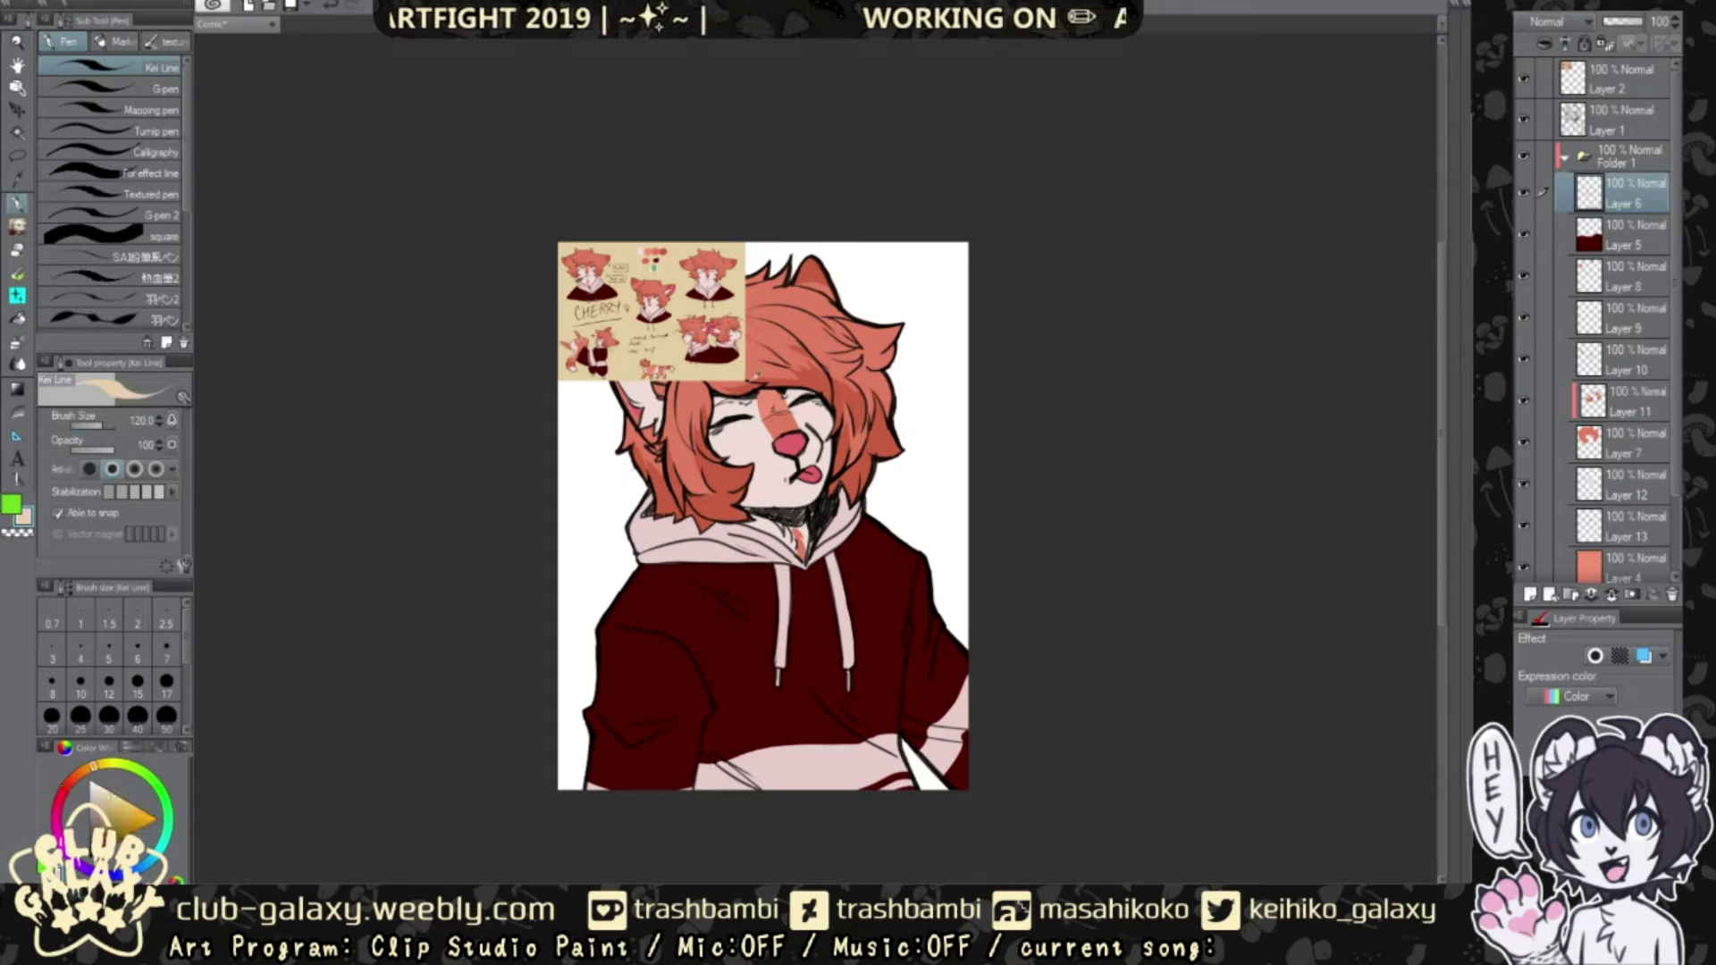
# Step: Fill a new layer beneath the character with the reference sheet's beige as the background, and hide the reference sheet
pyautogui.hotkey('alt', '[')
pyautogui.hotkey('alt', '[')
pyautogui.hotkey('alt', '[')
pyautogui.hotkey('alt', '[')
pyautogui.hotkey('alt', '[')
pyautogui.hotkey('alt', '[')
pyautogui.hotkey('alt', '[')
pyautogui.hotkey('alt', '[')
pyautogui.hotkey('alt', '[')
pyautogui.hotkey('alt', '[')
pyautogui.hotkey('ctrl', 'shift', 'n')
pyautogui.press('g')
pyautogui.click(1035, 564)
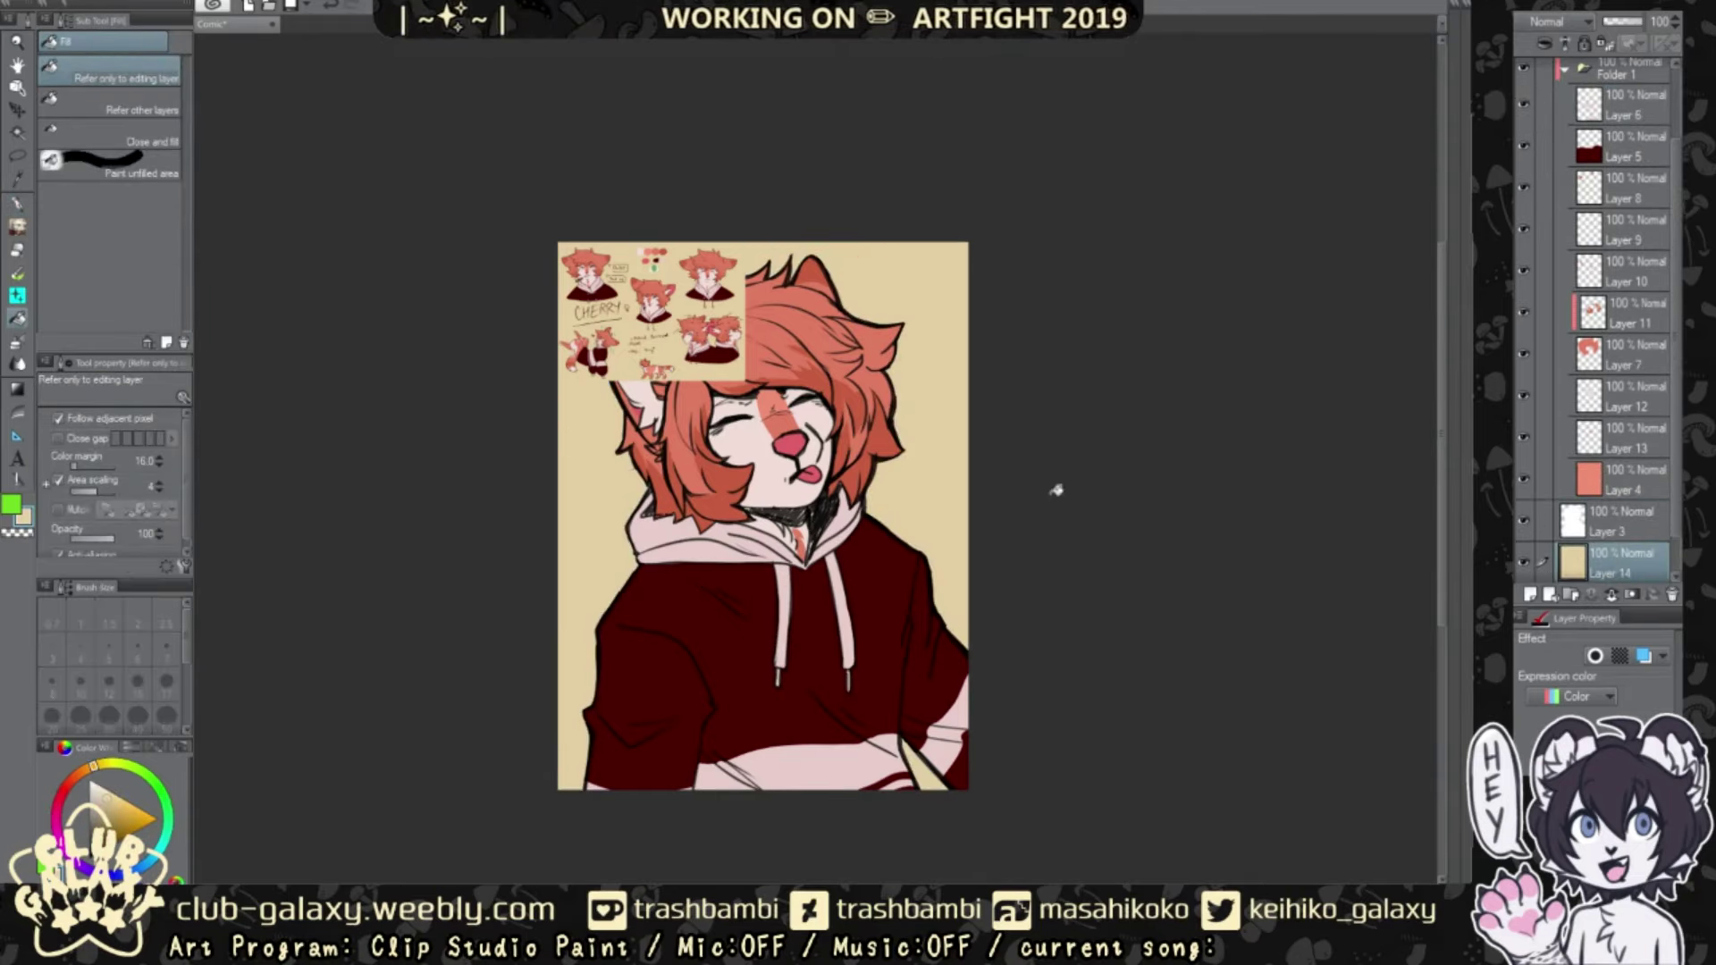
pyautogui.scroll(3, 1599, 268)
pyautogui.click(1524, 79)
# Step: Add the watermark text "club-galaxy.weebly.com" beside the character
pyautogui.hotkey('ctrl', '-')
pyautogui.press('t')
pyautogui.click(599, 496)
pyautogui.write('club-galax')
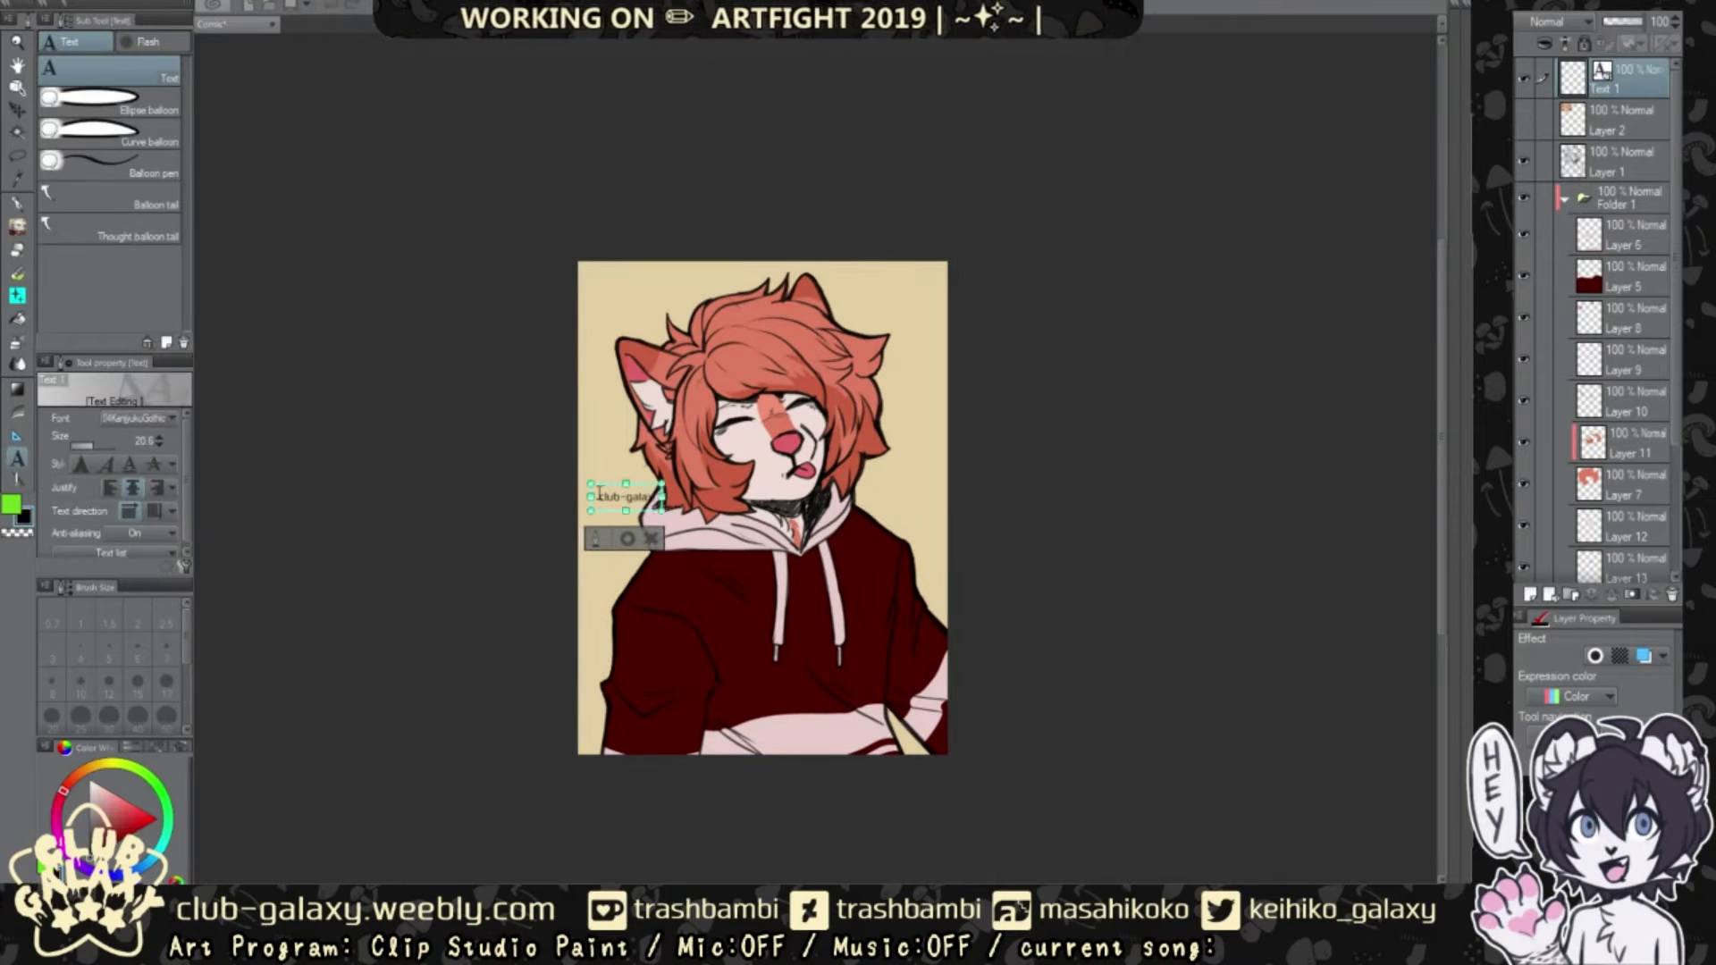
pyautogui.write('y.weebly.com')
# Step: Scale the watermark text down, place it along the hood's lower edge, and set its layer opacity to 44%
pyautogui.hotkey('ctrl', '+')
pyautogui.moveTo(720, 475); pyautogui.dragTo(1004, 662)
pyautogui.hotkey('ctrl', 't')
pyautogui.moveTo(1120, 681); pyautogui.dragTo(979, 544)
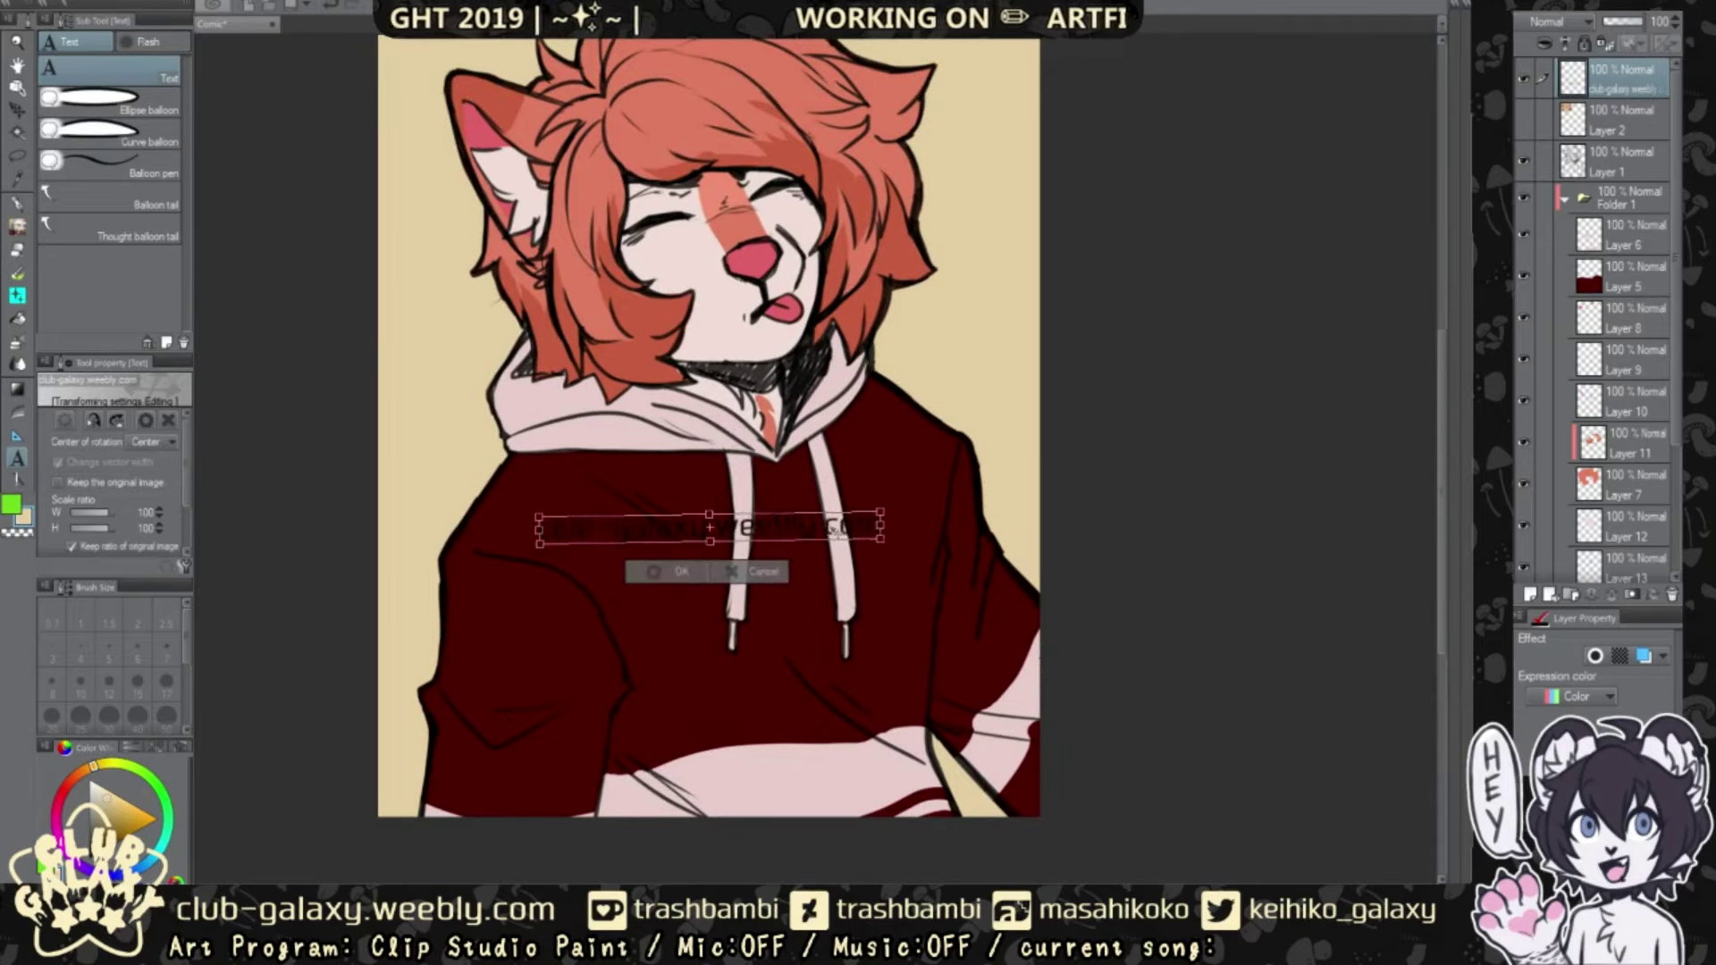
pyautogui.moveTo(706, 528); pyautogui.dragTo(625, 436)
pyautogui.moveTo(747, 422); pyautogui.dragTo(703, 437)
pyautogui.press('Return')
pyautogui.click(1621, 20)
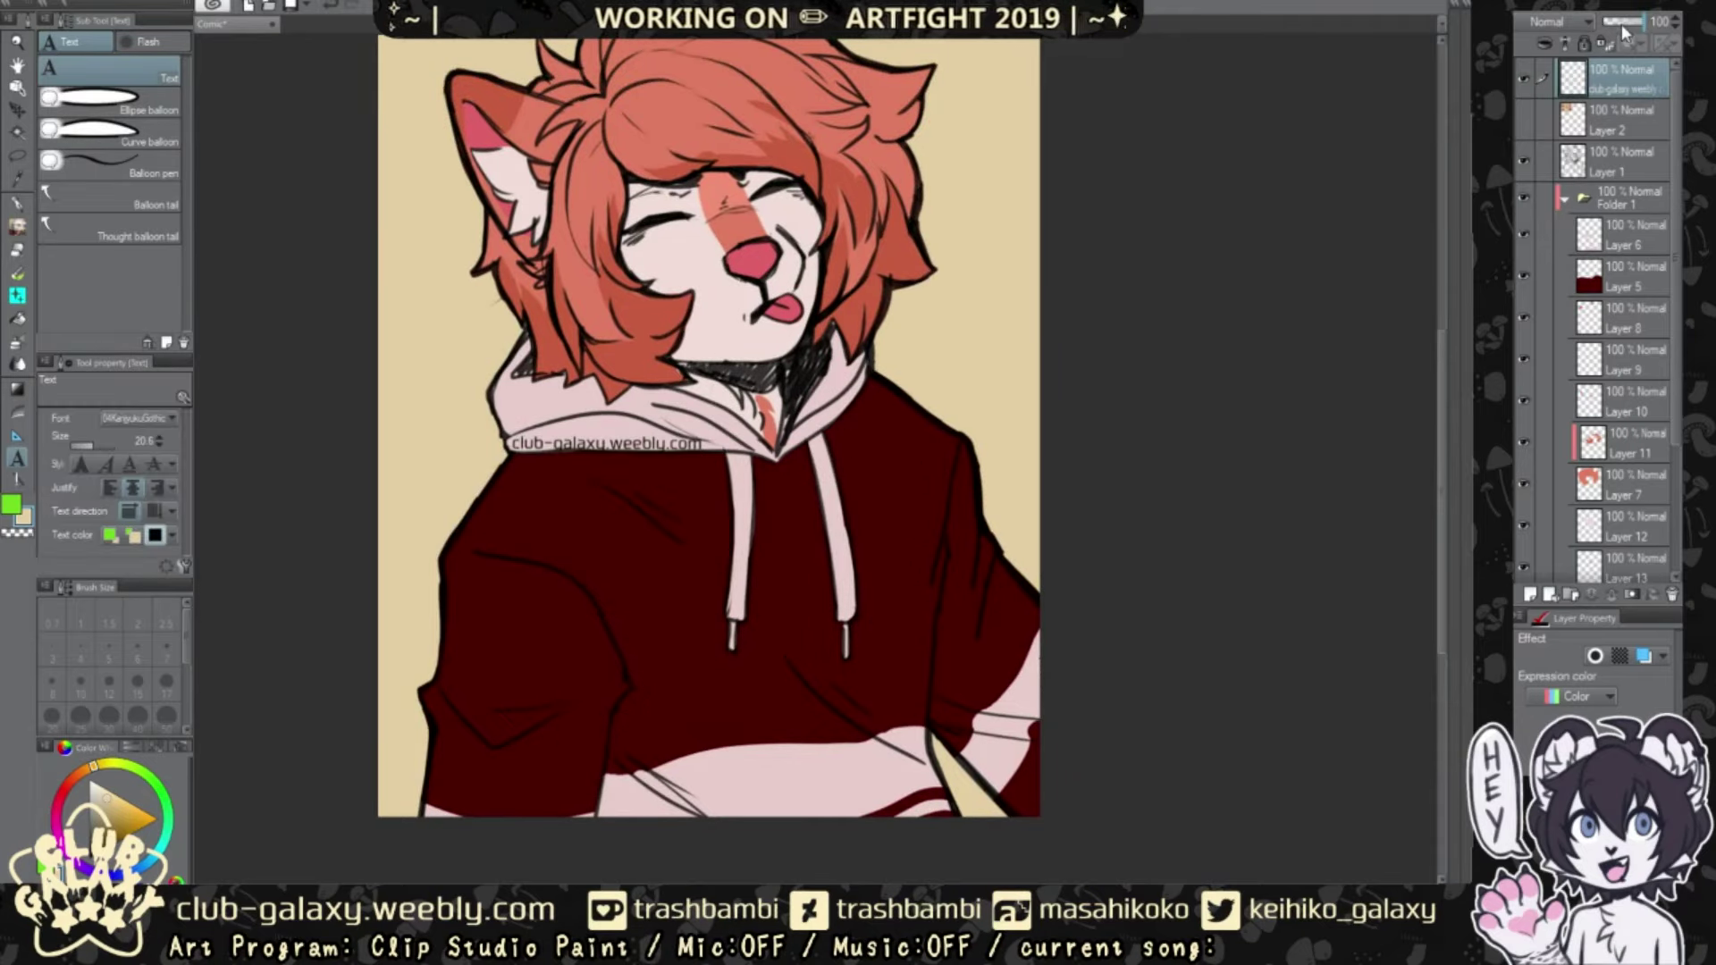
pyautogui.scroll(-2, 1177, 336)
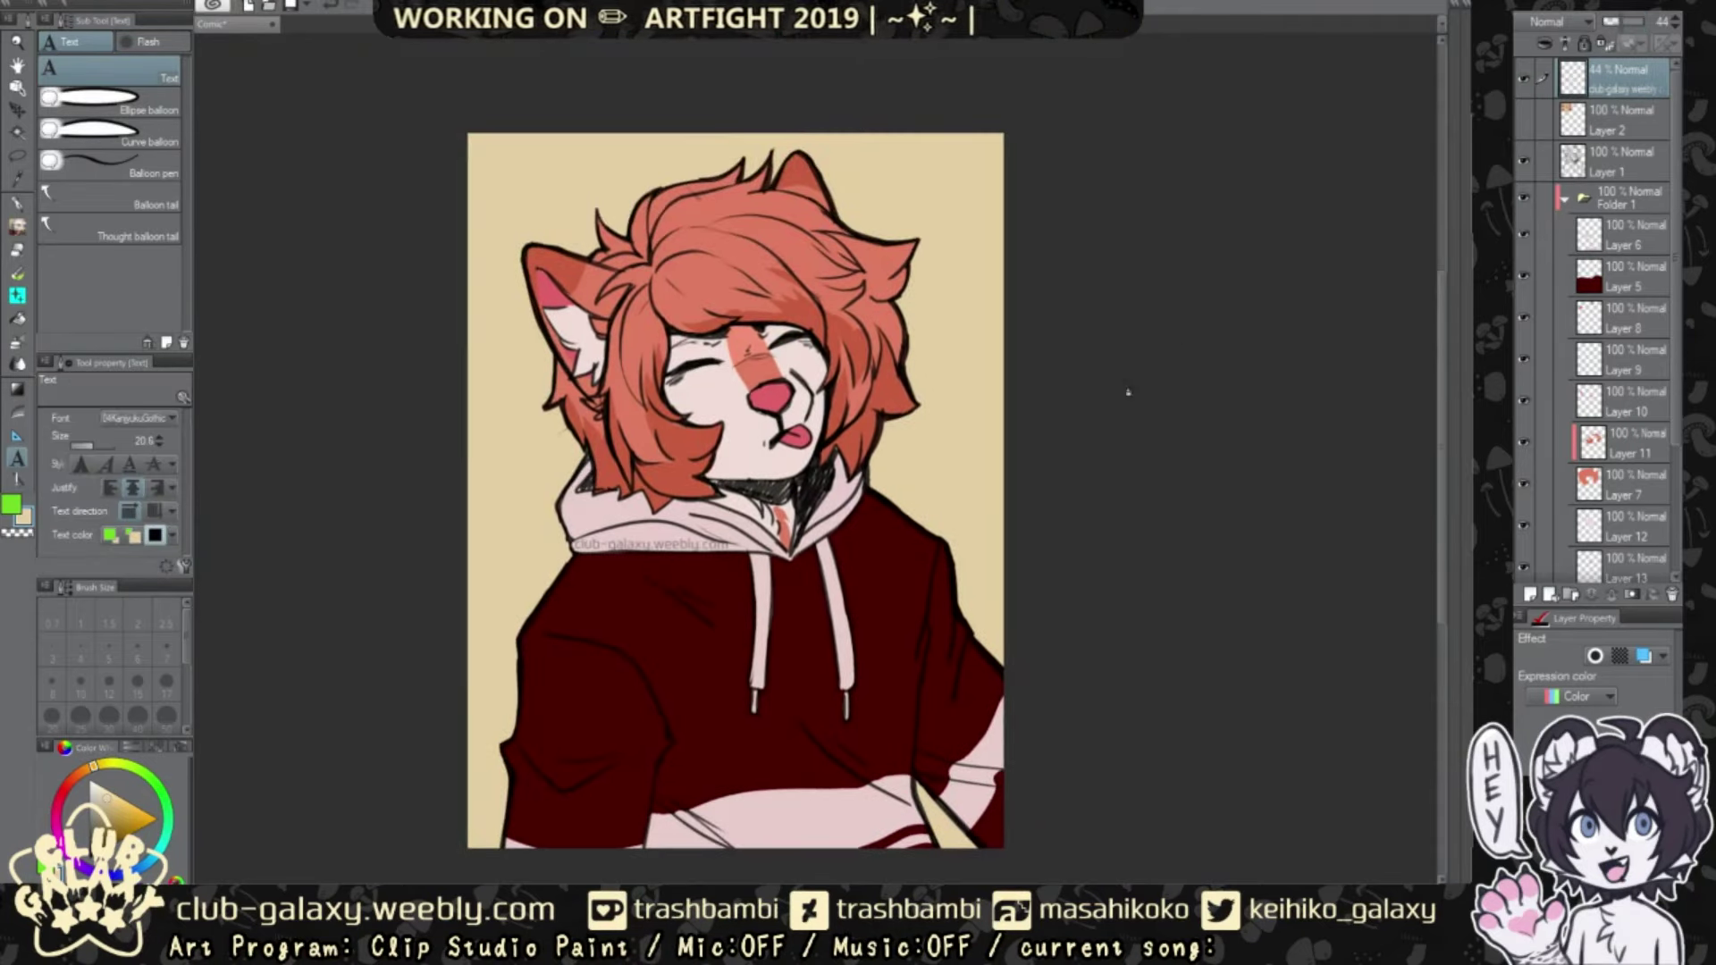
# Step: Cover the beige background with the star_line_m pattern material in Overlay mode, placing its layer beneath the character
pyautogui.scroll(-3, 1609, 358)
pyautogui.click(1618, 521)
pyautogui.click(1365, 497)
pyautogui.scroll(-5, 1323, 420)
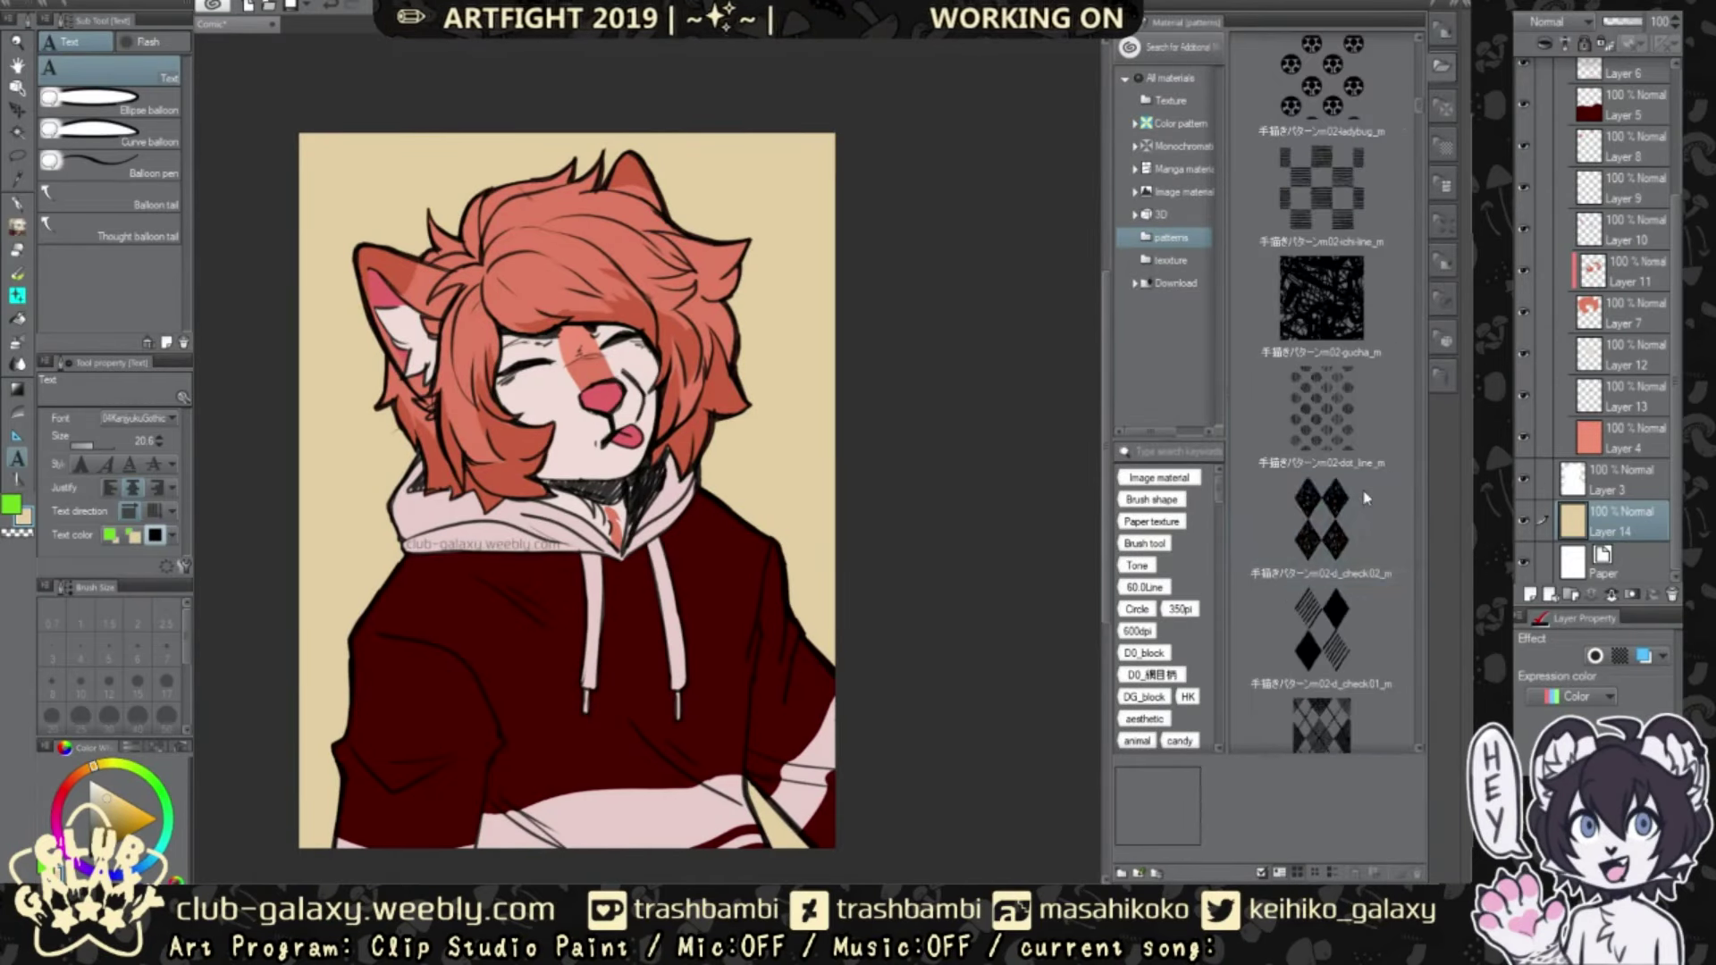
pyautogui.moveTo(1313, 415); pyautogui.dragTo(588, 304)
pyautogui.hotkey('ctrl', 'z')
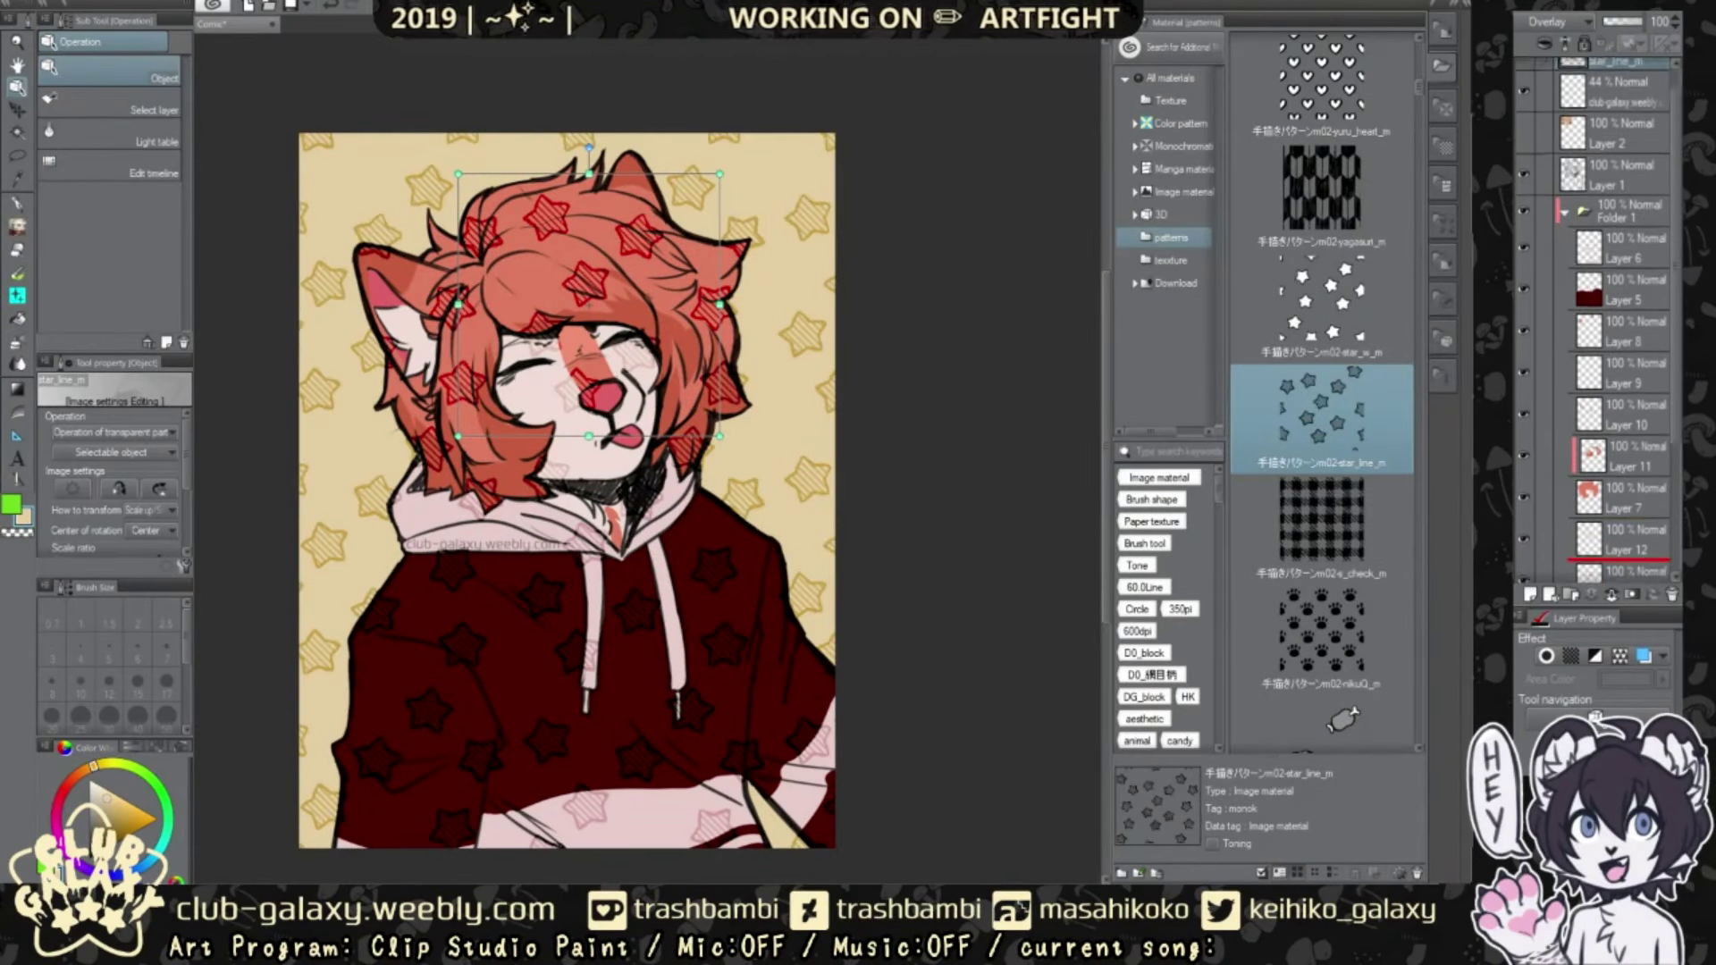
# Step: Select the character's silhouette by auto-selecting the area outside the line art on Layer 1 and inverting the selection
pyautogui.click(16, 131)
pyautogui.click(1618, 161)
pyautogui.click(590, 165)
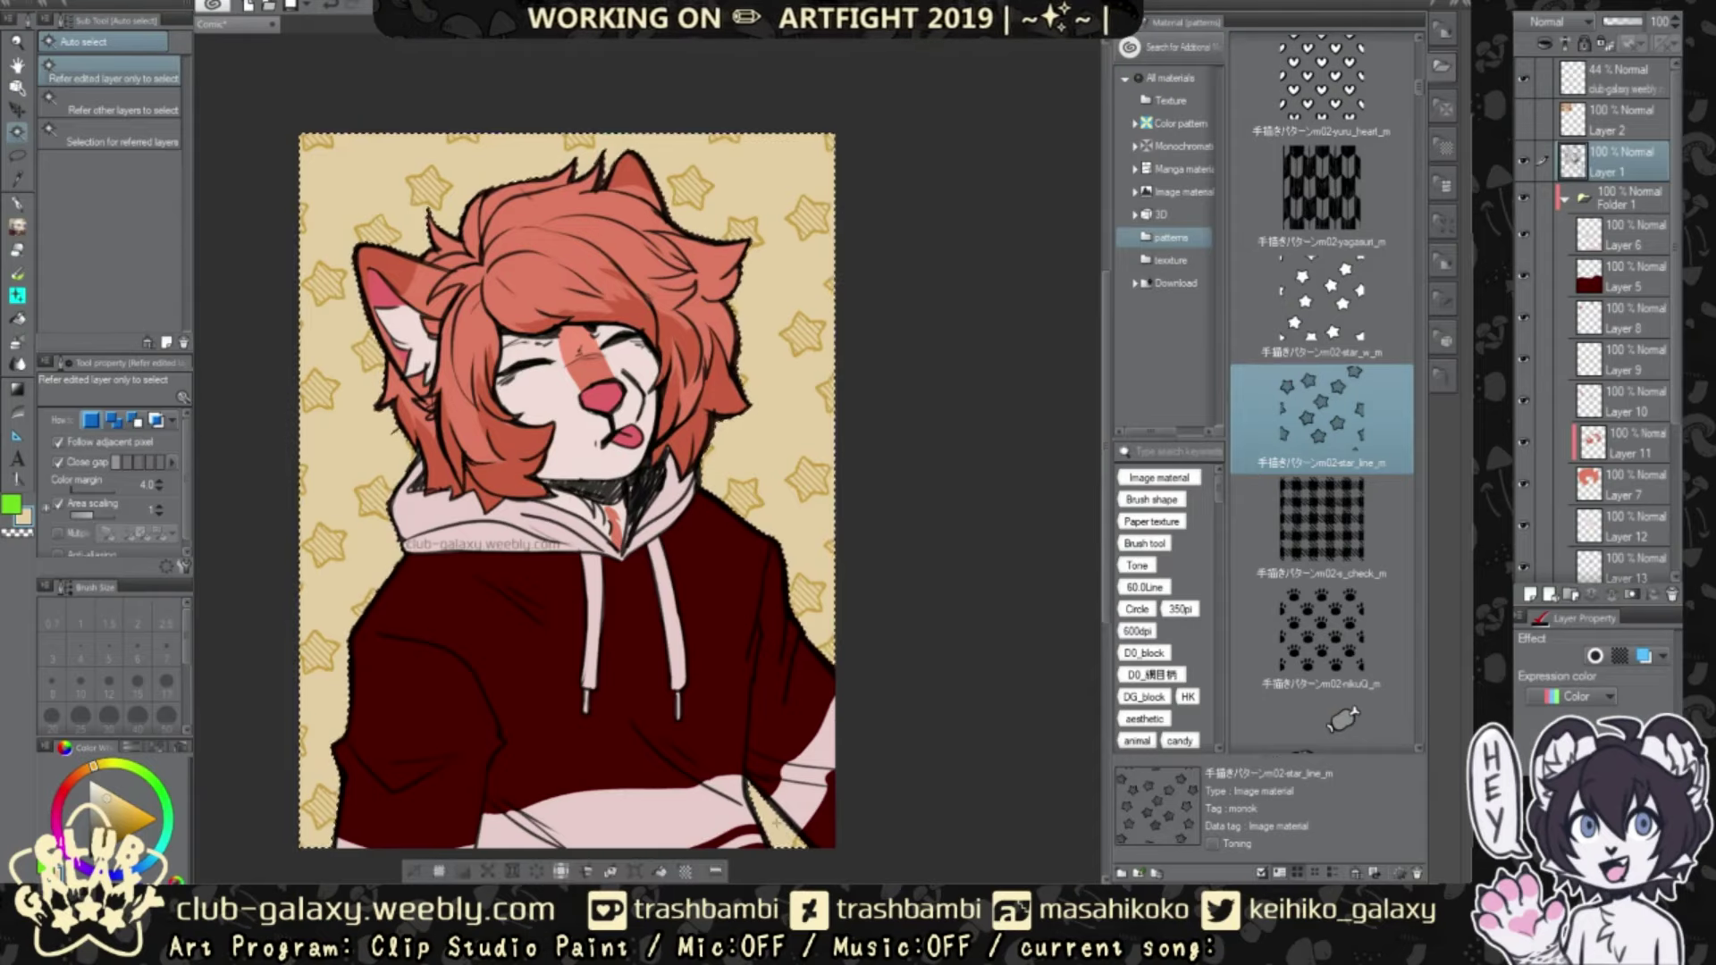
pyautogui.press('m')
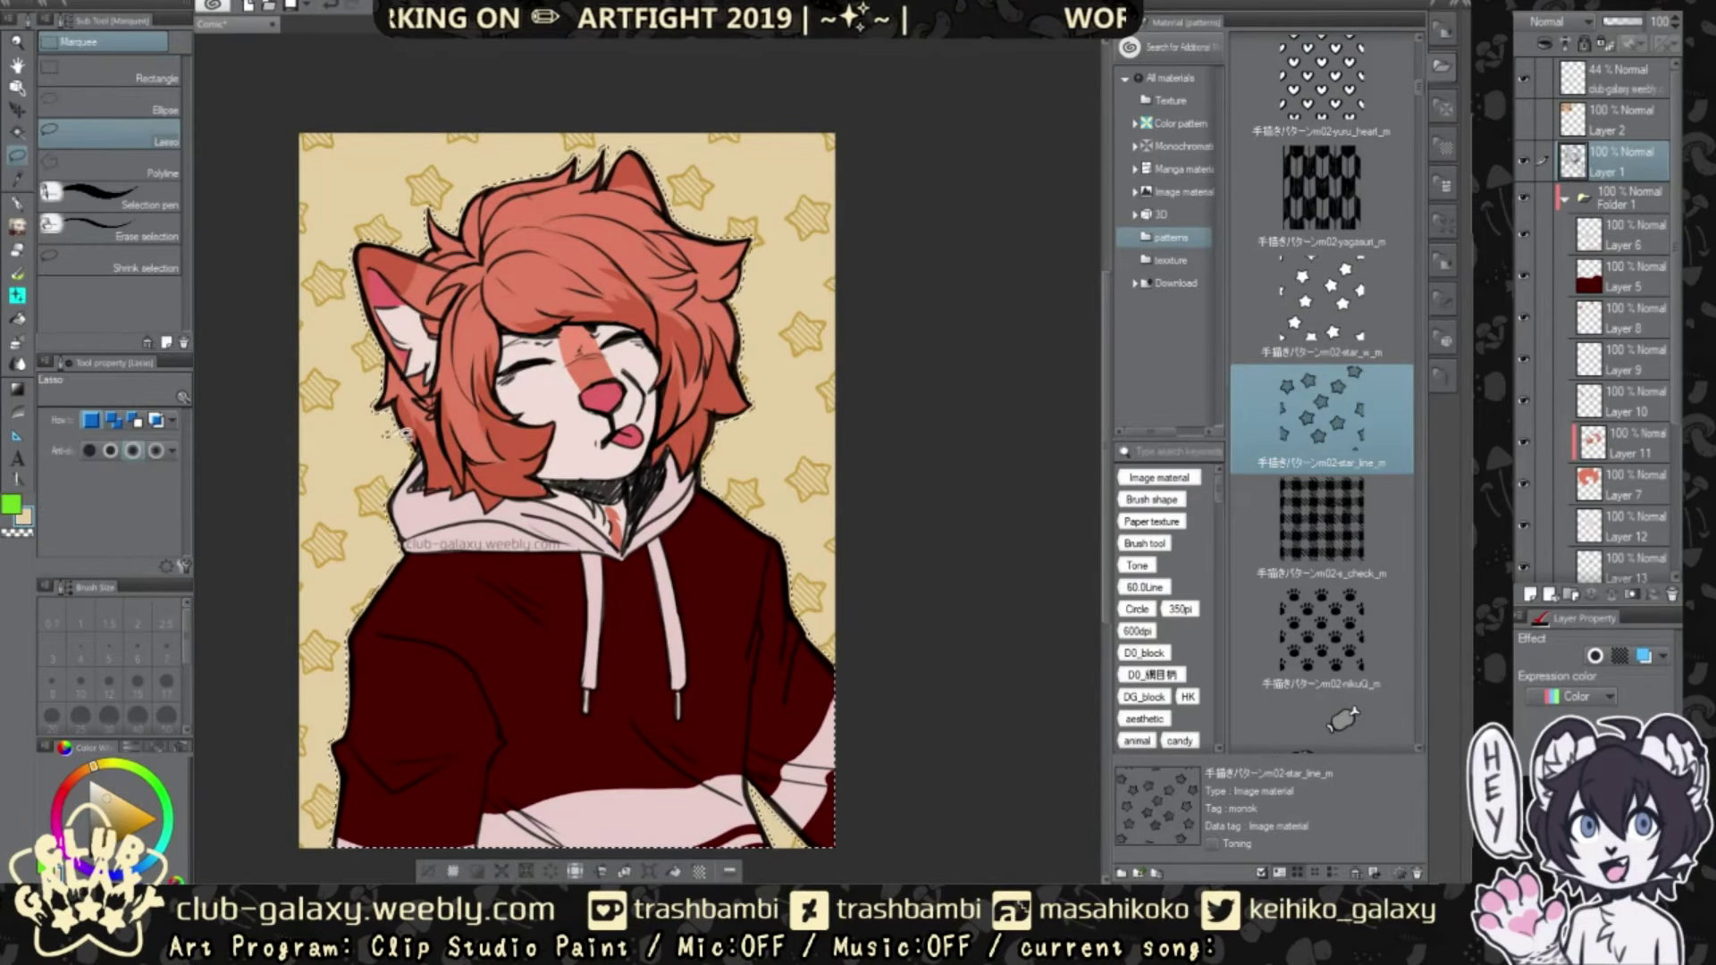
# Step: Try a coral-red silhouette fill as an outline on a new layer behind the character, raised above the star pattern
pyautogui.click(1565, 197)
pyautogui.click(1618, 317)
pyautogui.press('g')
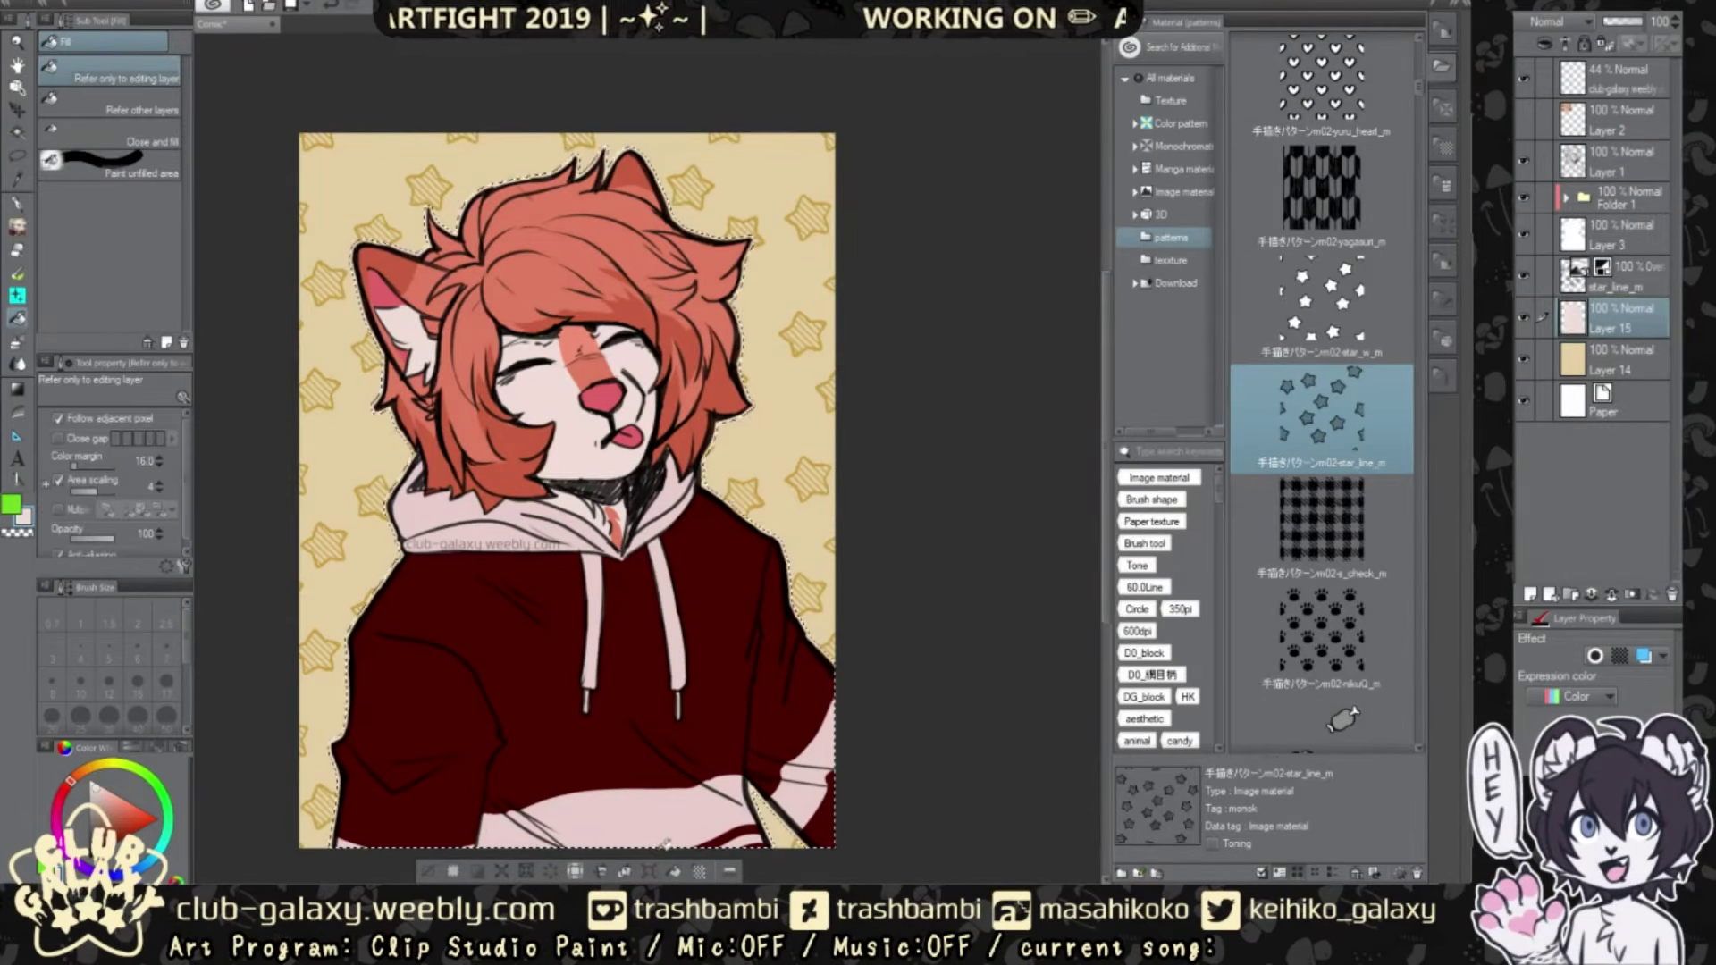
pyautogui.hotkey('ctrl', 'd')
pyautogui.hotkey('ctrl', 'z')
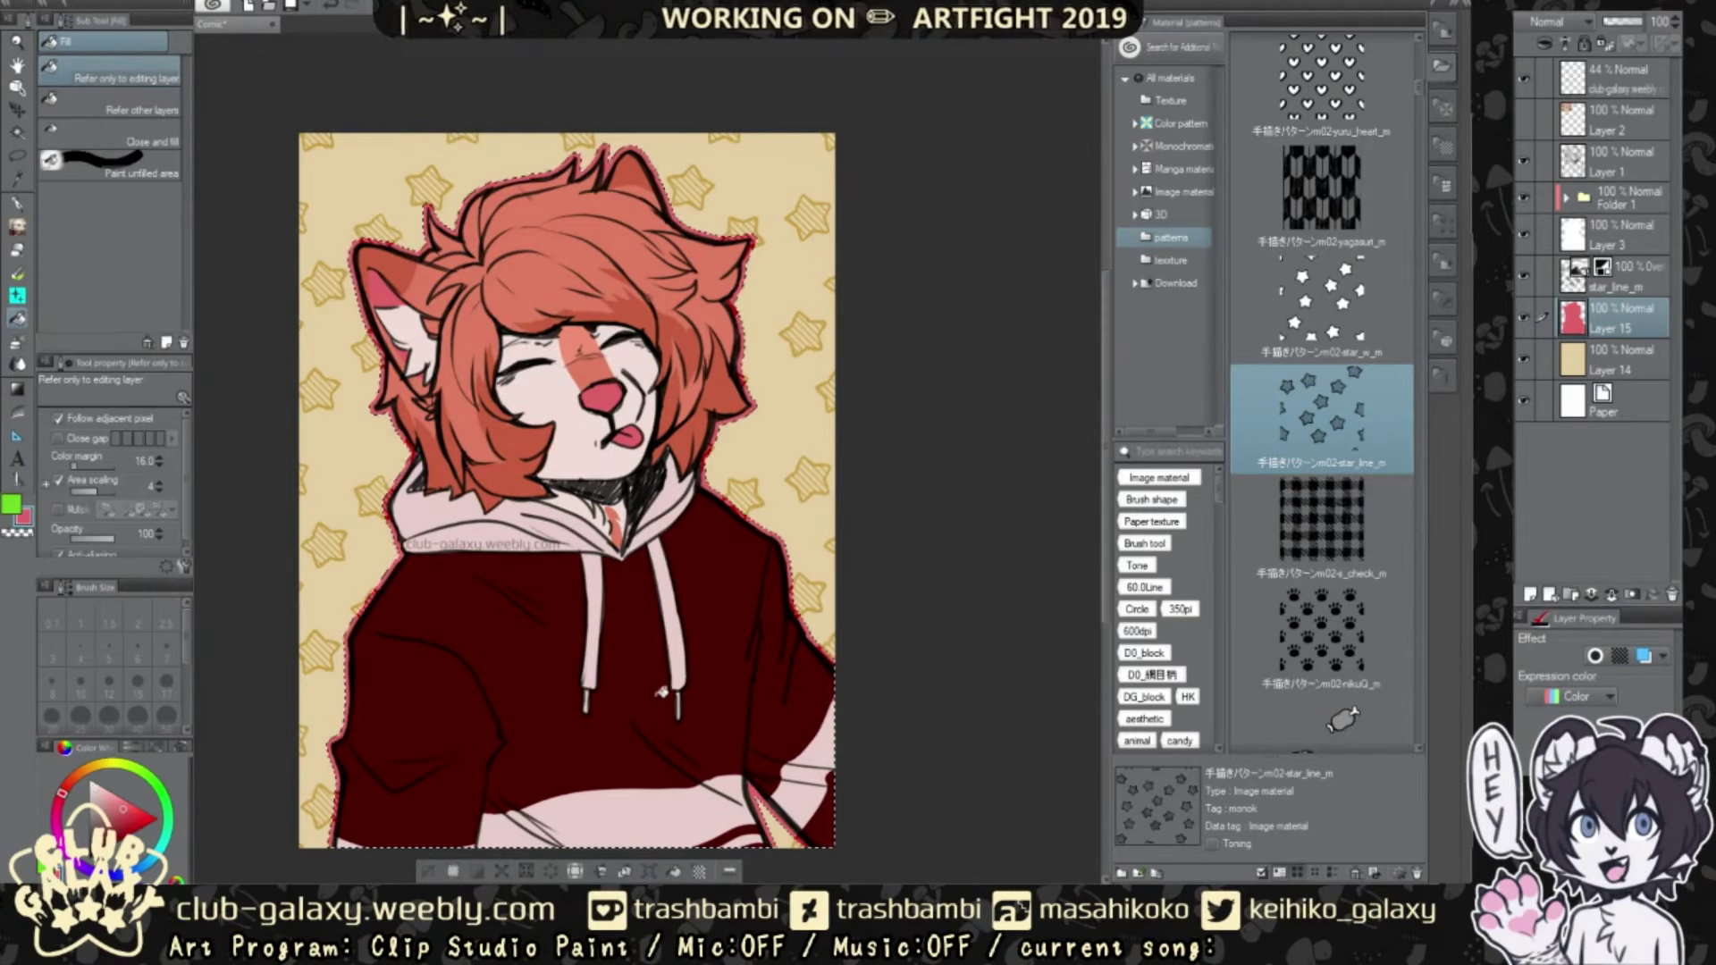
pyautogui.hotkey('ctrl', ']')
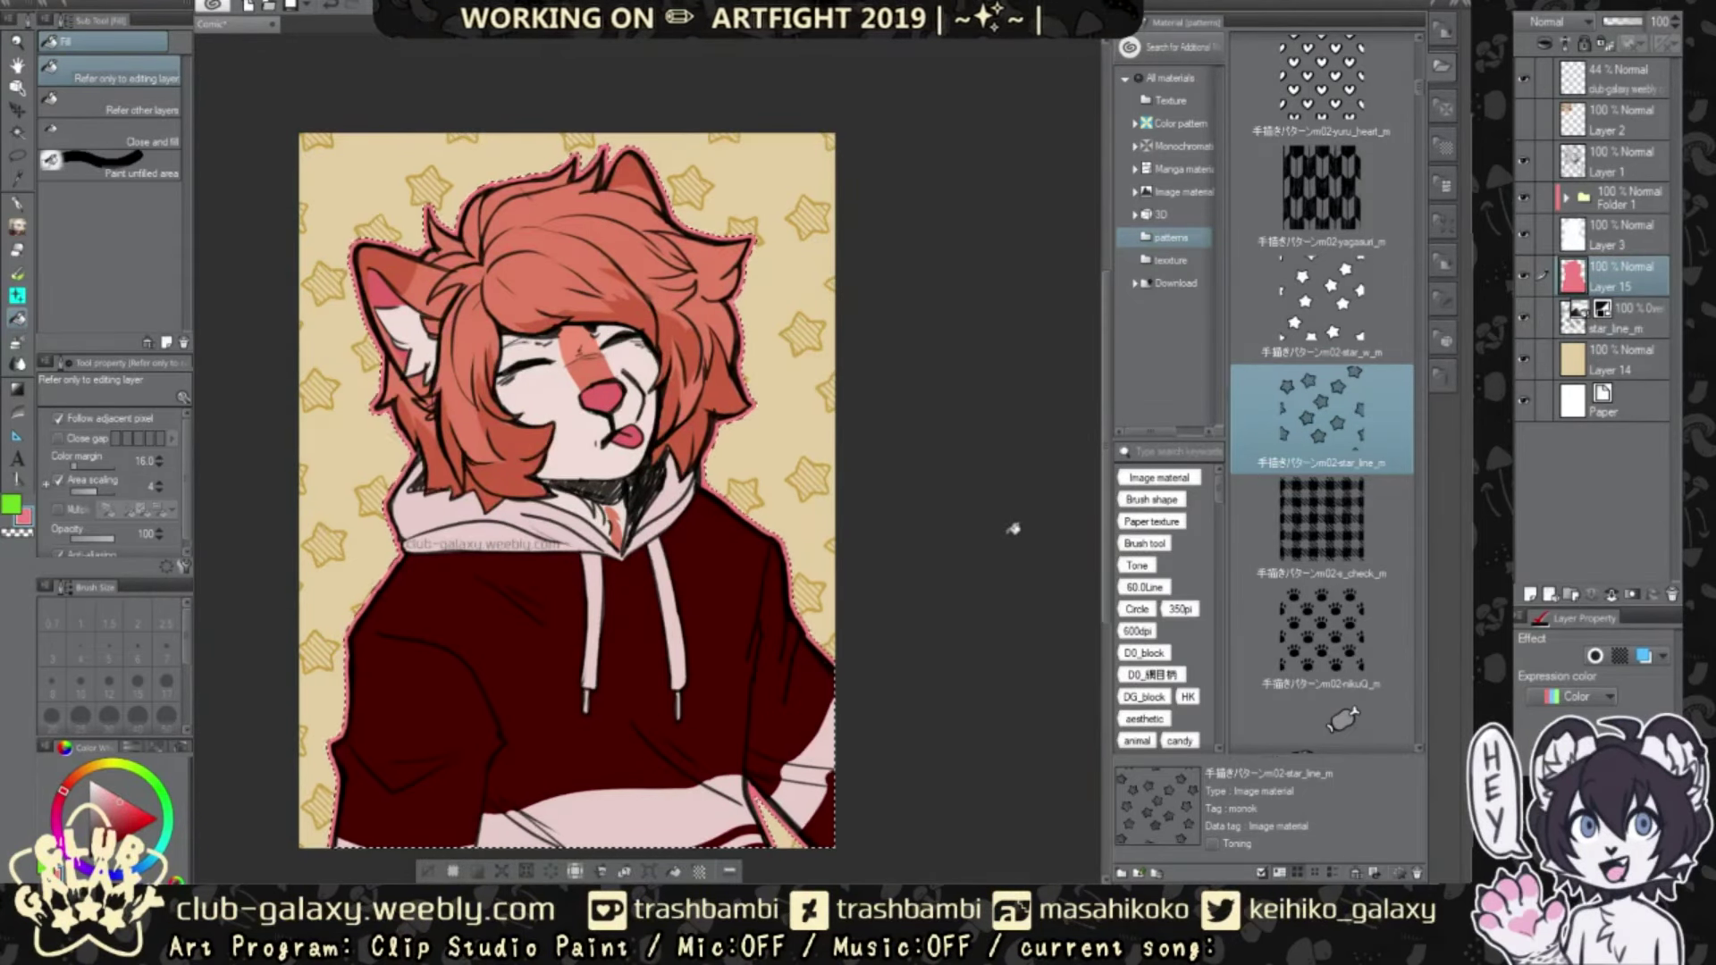
# Step: Create a pale pink outline around the character on a new layer above the star pattern, and clear the selection
pyautogui.scroll(-3, 1016, 500)
pyautogui.hotkey('ctrl', '[')
pyautogui.hotkey('ctrl', 'v')
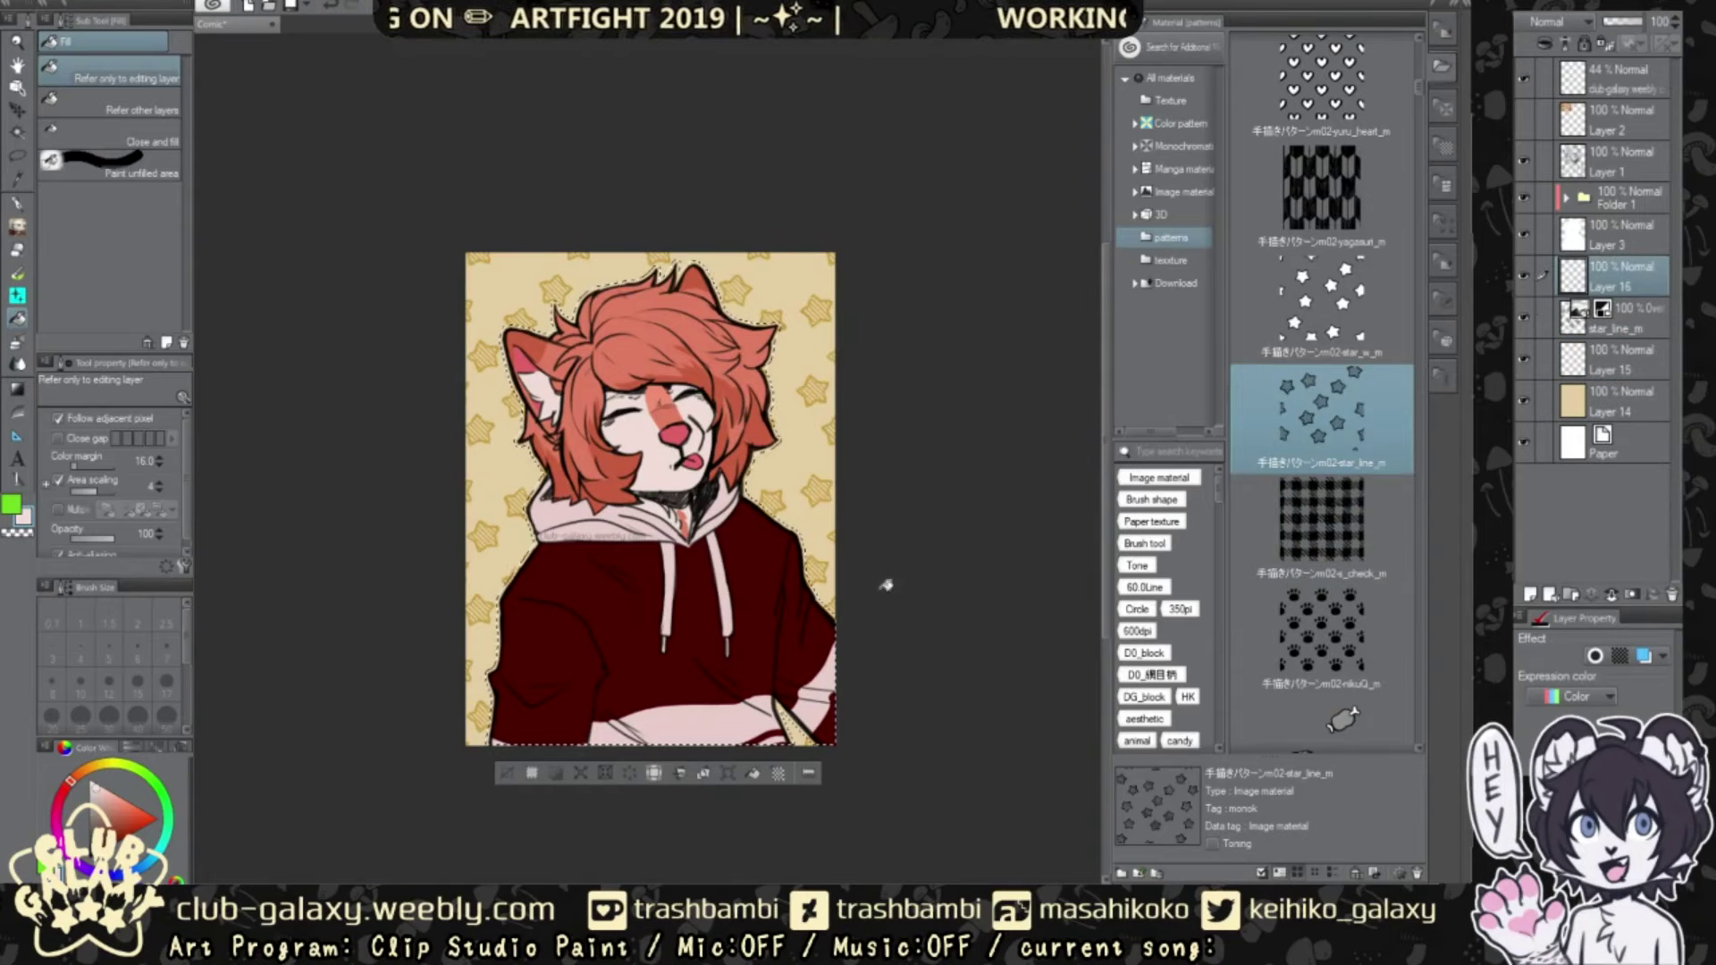
pyautogui.hotkey('ctrl', 'd')
# Step: Spray coral freckles across both cheeks on a new layer in the colour folder with a decoration brush at size 300
pyautogui.click(1529, 591)
pyautogui.press('p')
pyautogui.scroll(5, 681, 418)
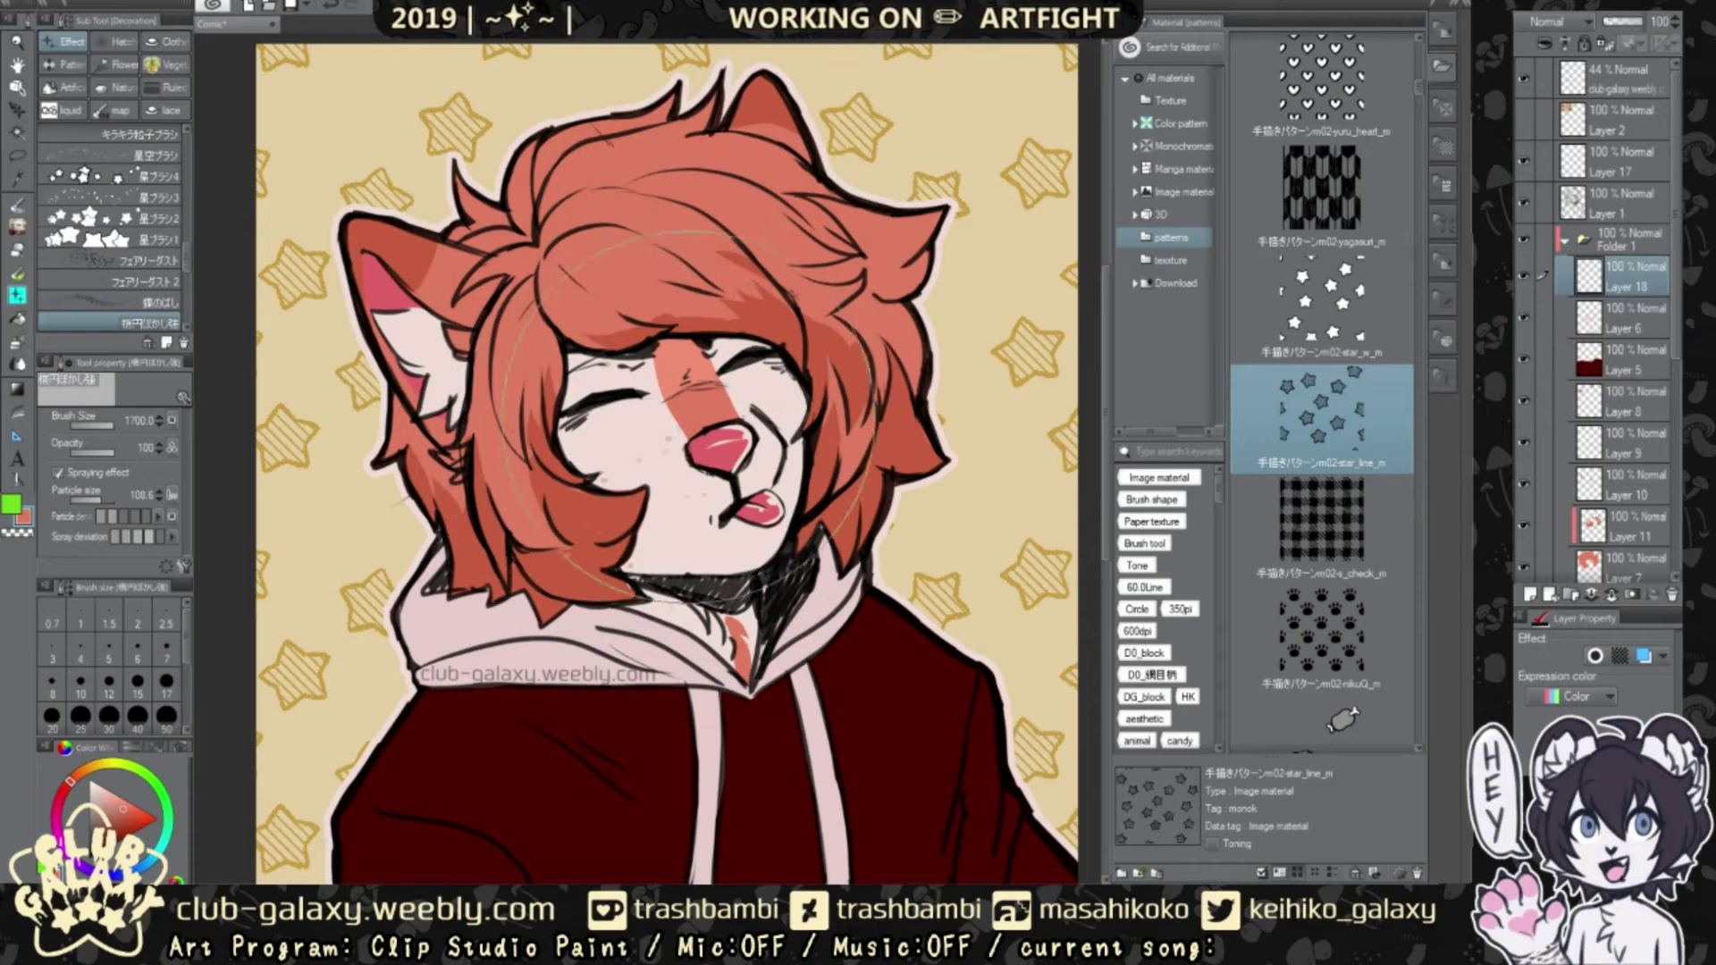
pyautogui.moveTo(581, 420); pyautogui.dragTo(626, 442)
pyautogui.moveTo(769, 367); pyautogui.dragTo(789, 373)
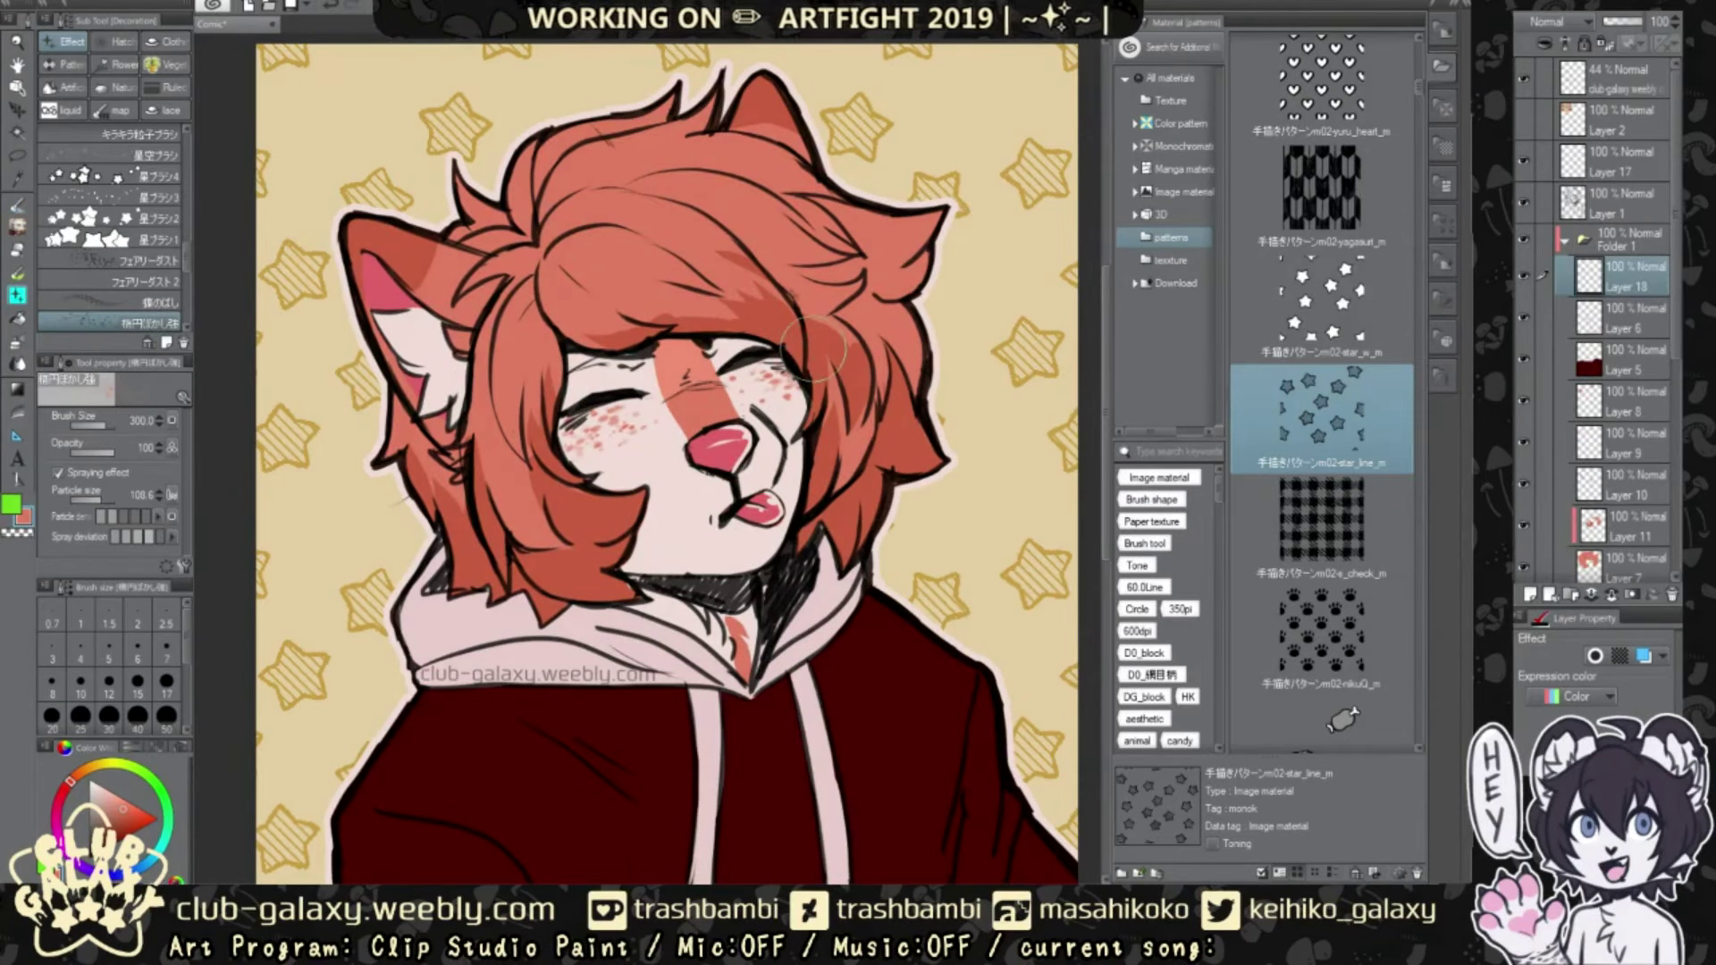
pyautogui.hotkey('ctrl', '-')
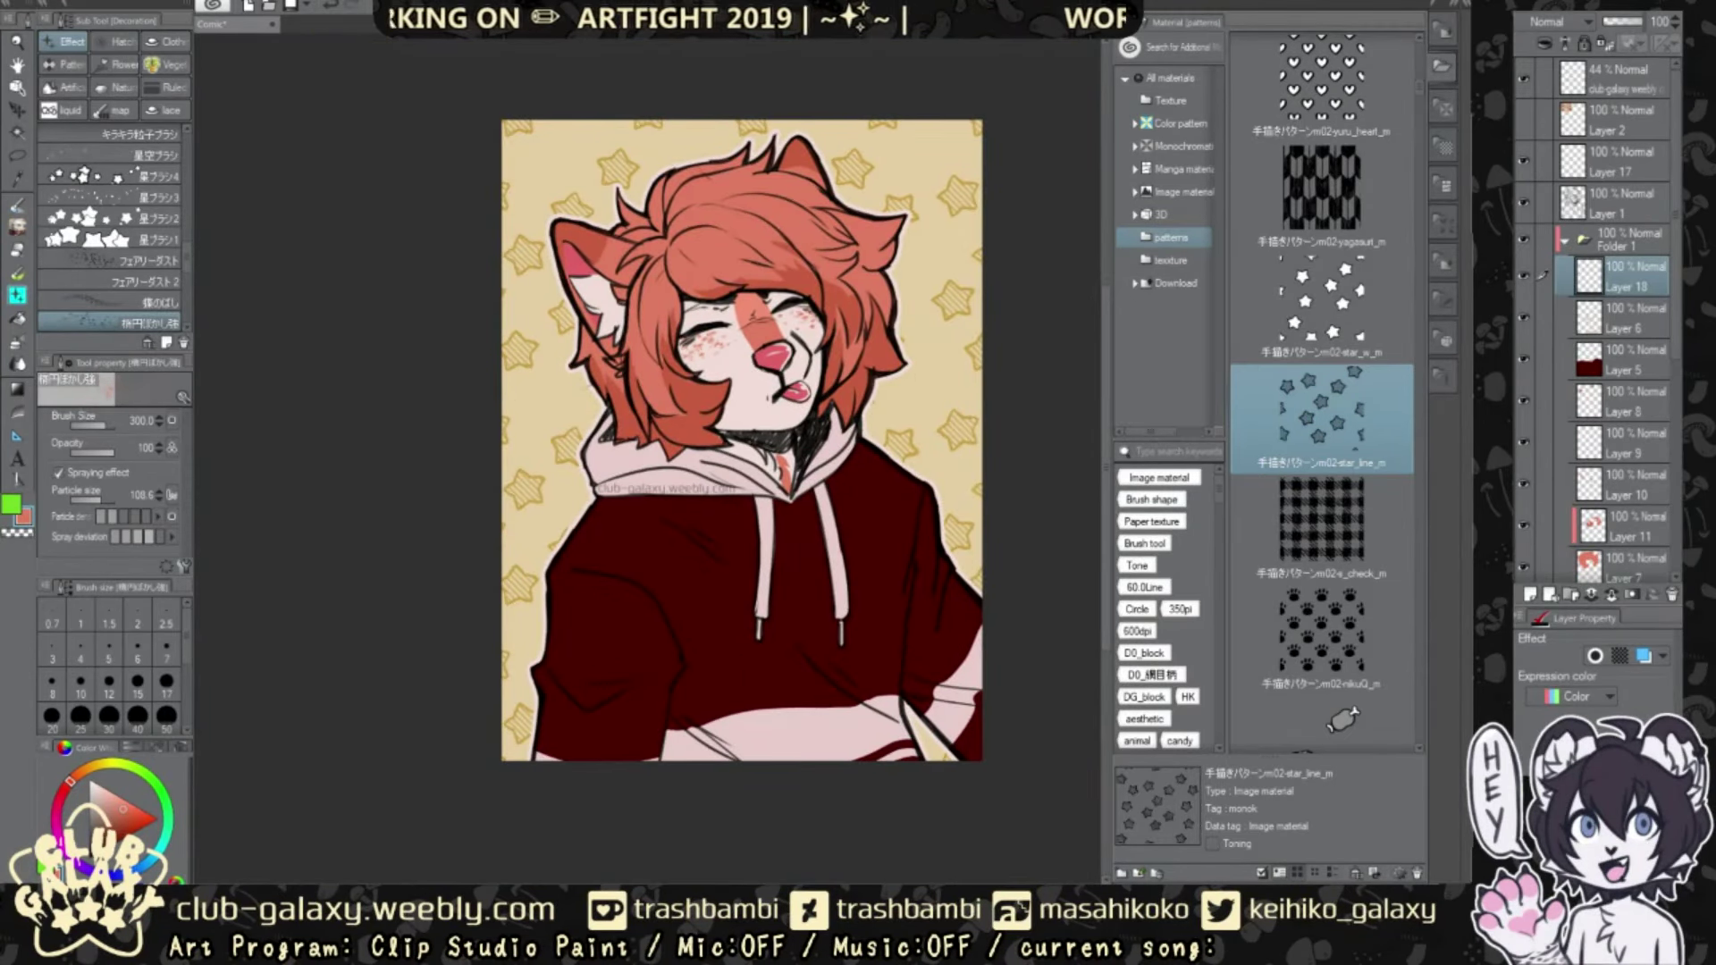